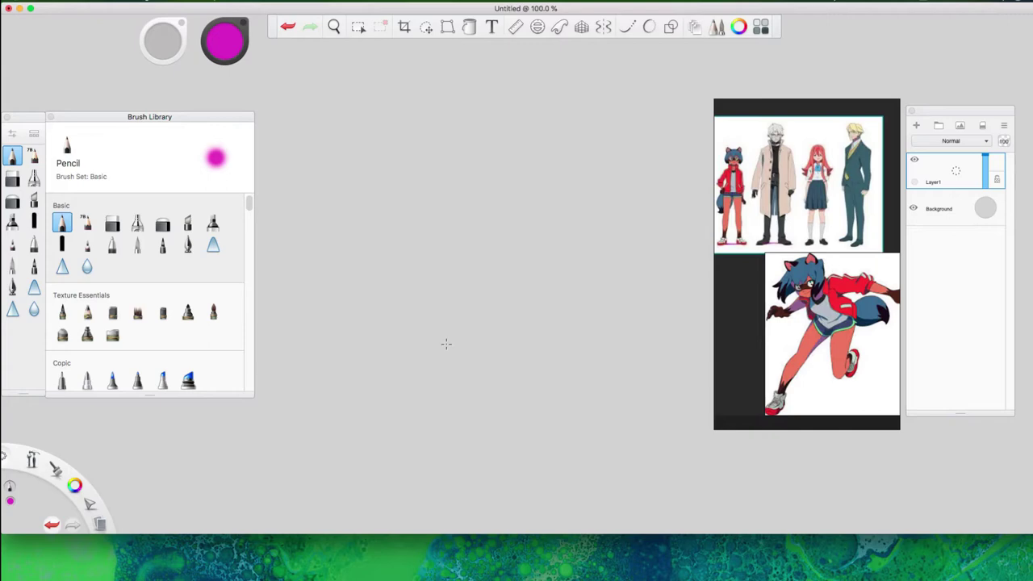
mouse_move(487, 354)
left_mouse_down()
mouse_move(523, 349)
mouse_move(622, 307)
left_mouse_up()
left_click(982, 126)
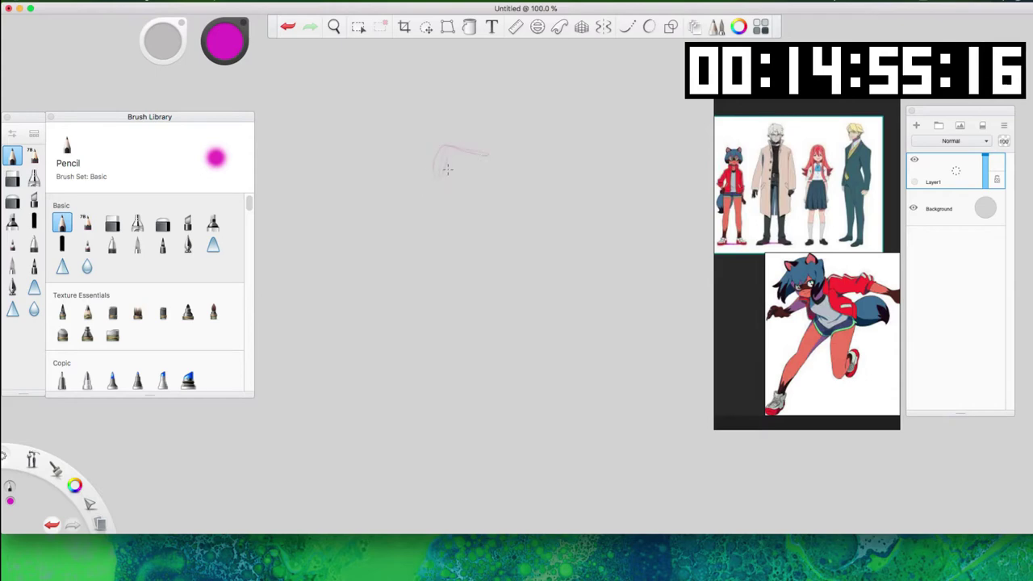
mouse_move(438, 161)
left_mouse_down()
mouse_move(457, 161)
mouse_move(454, 196)
mouse_move(465, 194)
mouse_move(457, 195)
left_mouse_up()
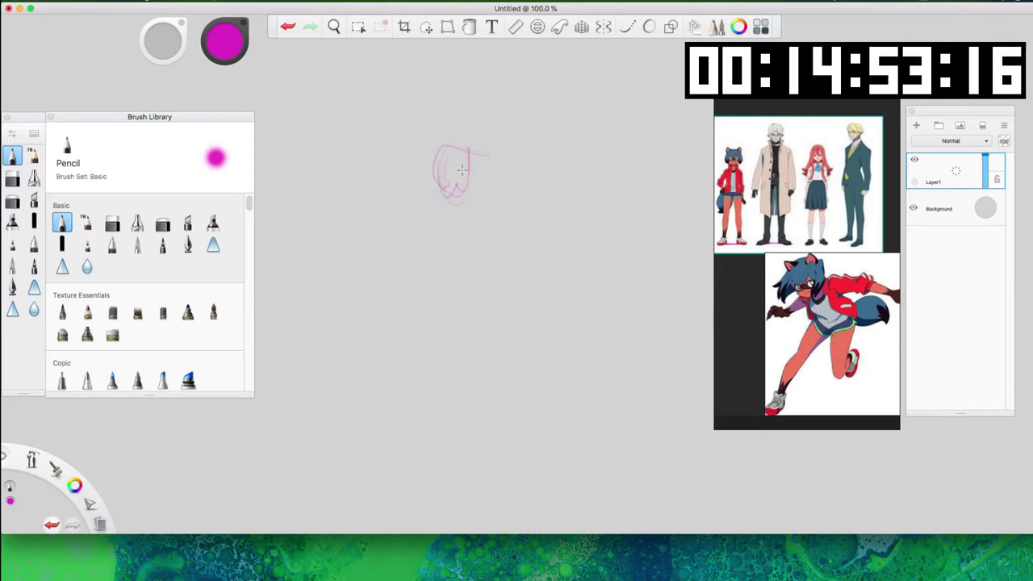
left_click_drag(468, 150, 468, 186)
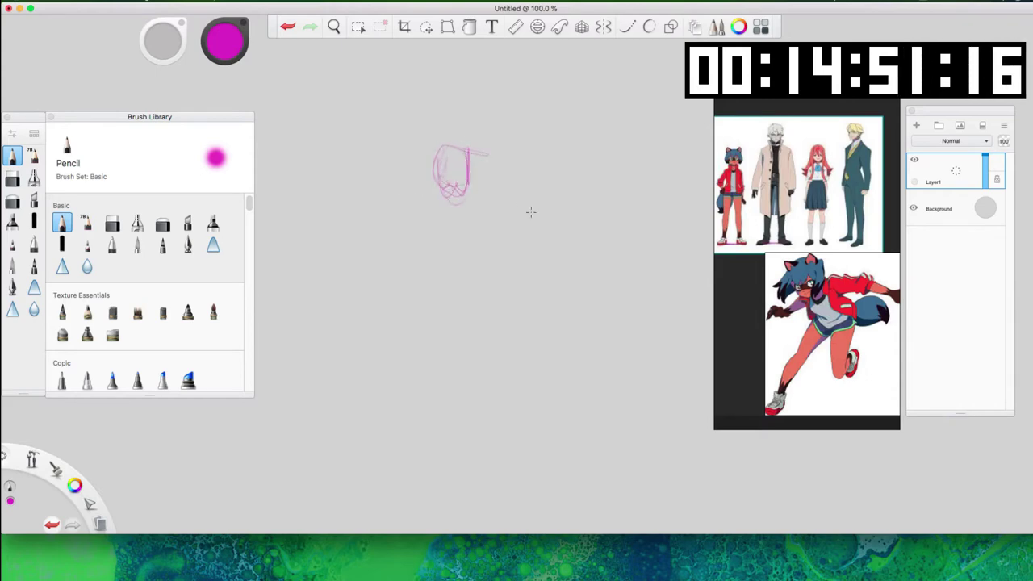
left_click(986, 127)
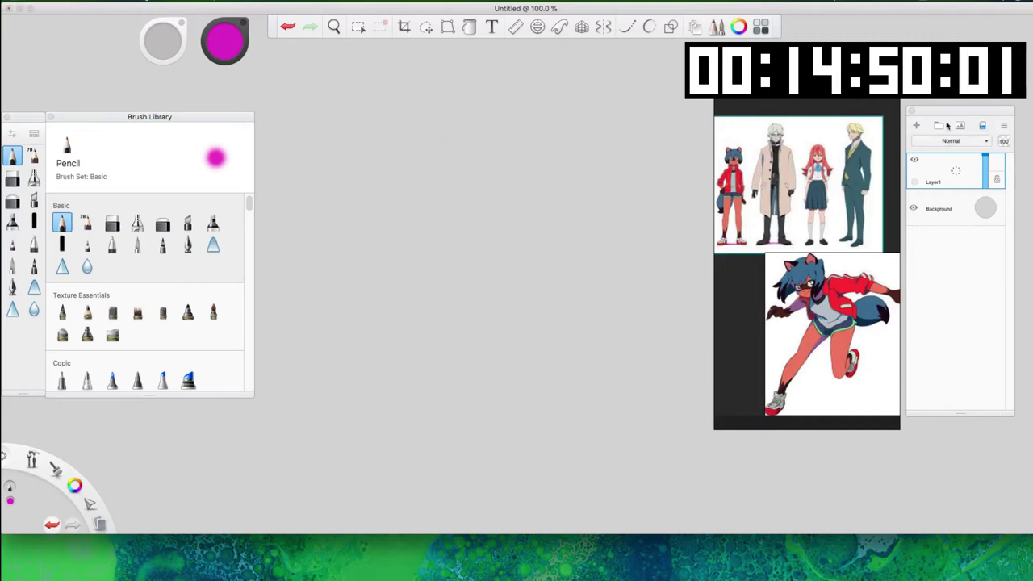
Sketch a loose rectangular panel frame in the upper middle of the canvas with the 7B pencil in dark purple-grey.
left_click(34, 157)
left_click(214, 55)
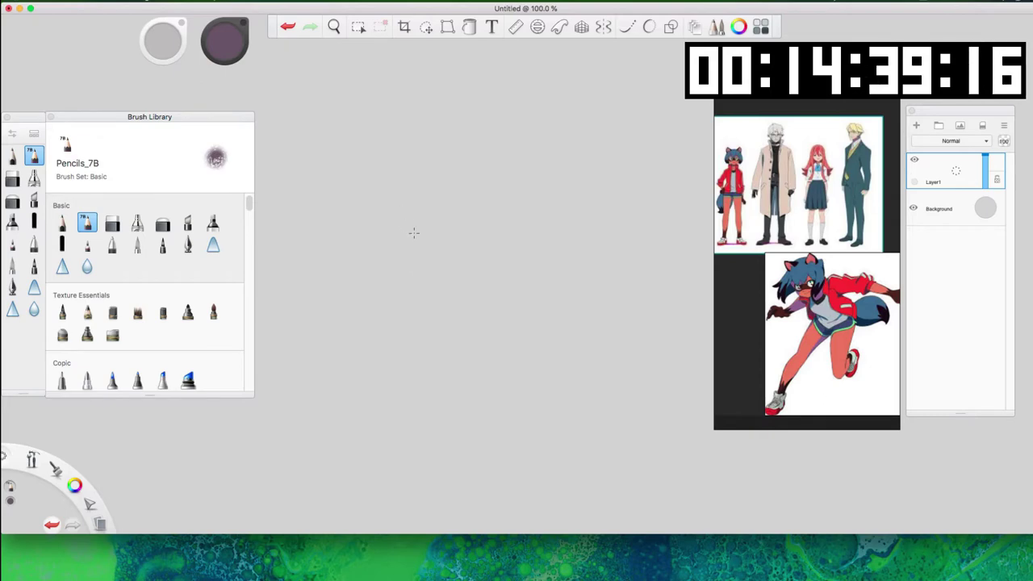
mouse_move(375, 137)
left_mouse_down()
mouse_move(381, 187)
mouse_move(506, 207)
left_mouse_up()
left_click_drag(391, 208, 549, 202)
mouse_move(374, 119)
left_mouse_down()
mouse_move(507, 114)
mouse_move(524, 202)
left_mouse_up()
left_click_drag(533, 121, 526, 194)
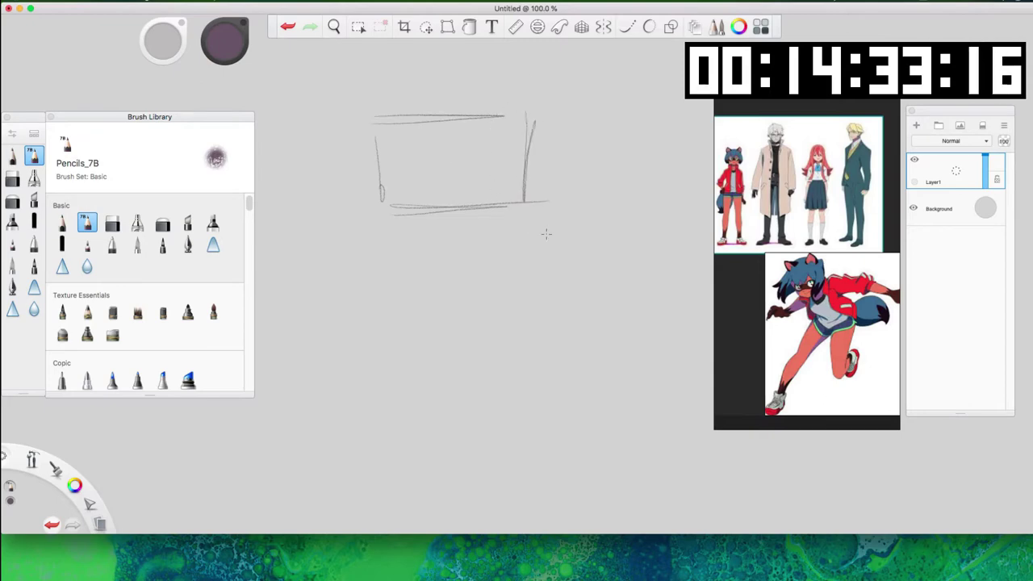
Sketch the figure's slanted torso, round head and shoulder at the left side of the panel frame.
scroll(457, 154, "up", 1)
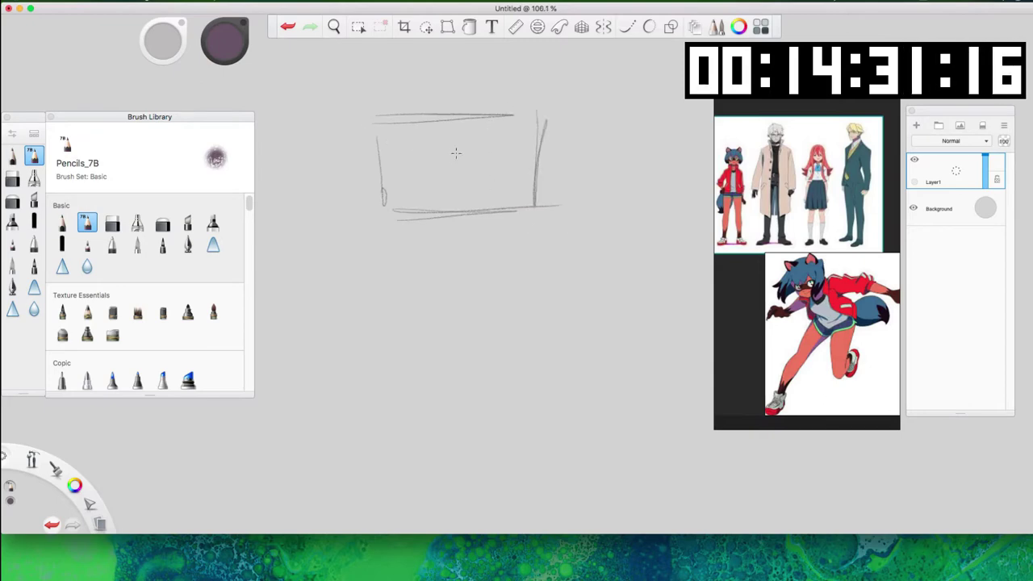
key("space")
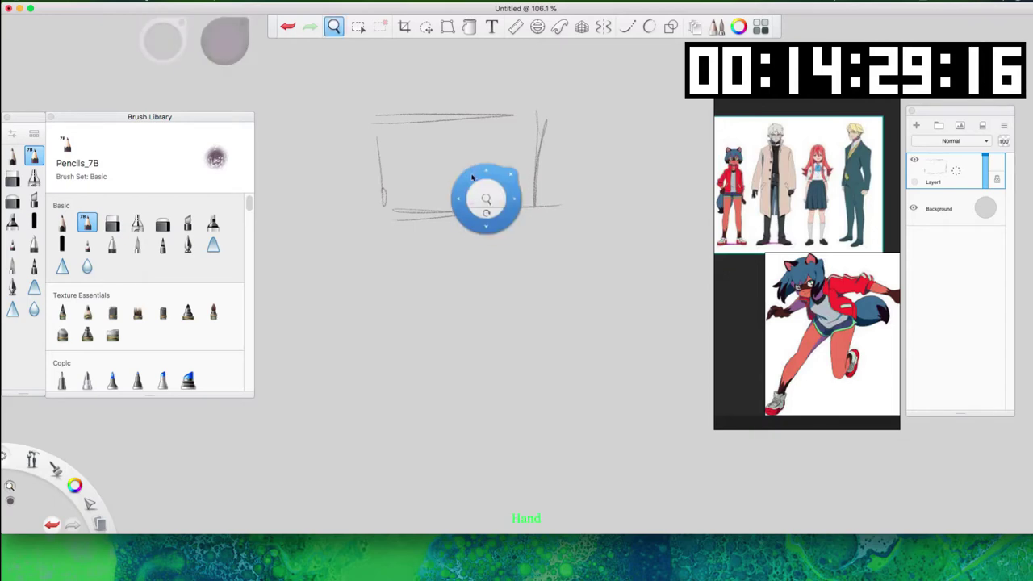
mouse_move(487, 192)
left_mouse_down()
mouse_move(565, 149)
mouse_move(602, 235)
mouse_move(590, 224)
left_mouse_up()
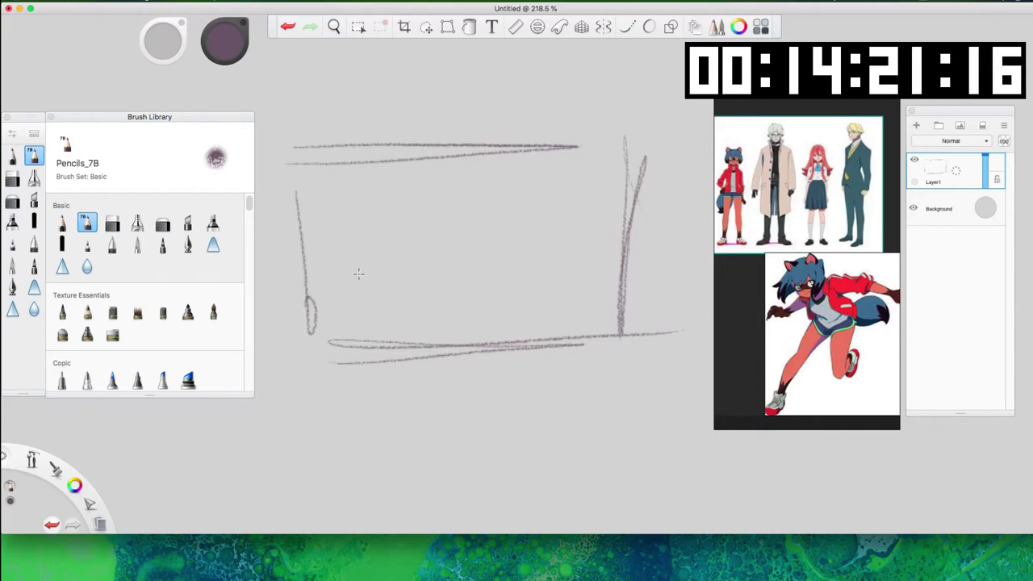
mouse_move(359, 271)
left_mouse_down()
mouse_move(381, 253)
mouse_move(395, 298)
left_mouse_up()
mouse_move(387, 251)
left_mouse_down()
mouse_move(415, 293)
mouse_move(391, 305)
mouse_move(420, 298)
left_mouse_up()
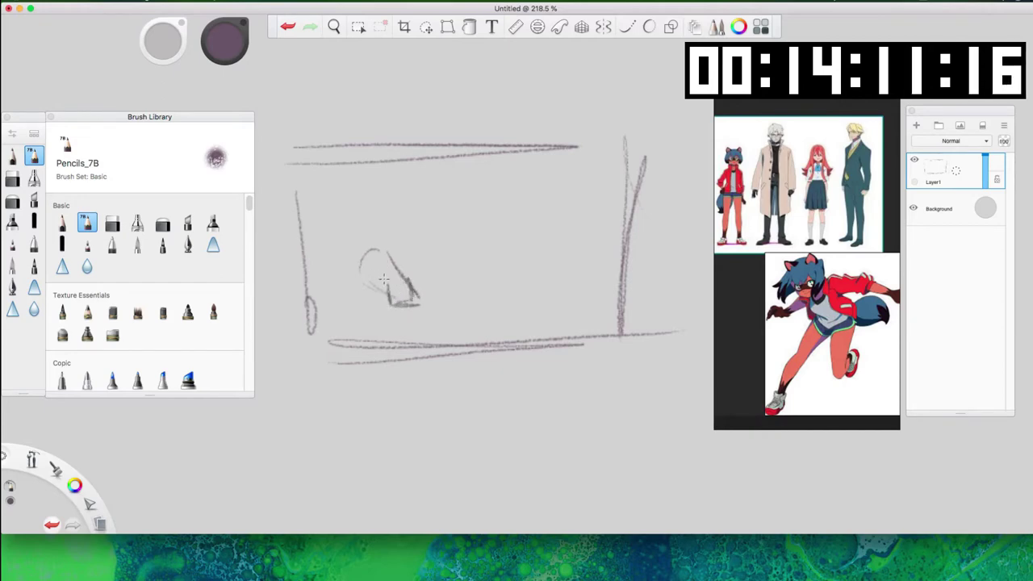
mouse_move(360, 273)
left_mouse_down()
mouse_move(407, 260)
mouse_move(400, 267)
mouse_move(371, 250)
mouse_move(359, 263)
mouse_move(381, 244)
left_mouse_up()
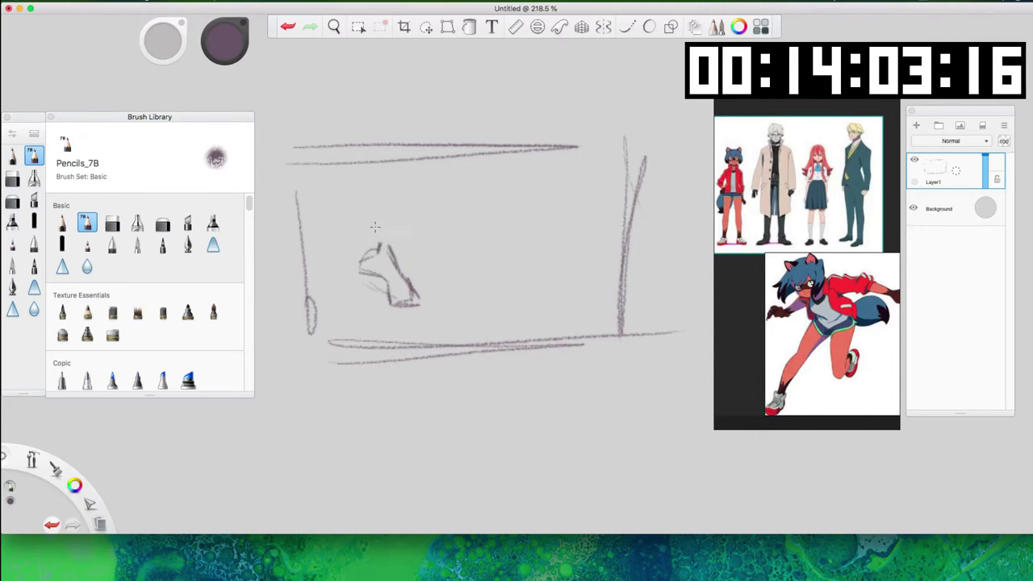
mouse_move(366, 218)
left_mouse_down()
mouse_move(361, 239)
mouse_move(364, 221)
left_mouse_up()
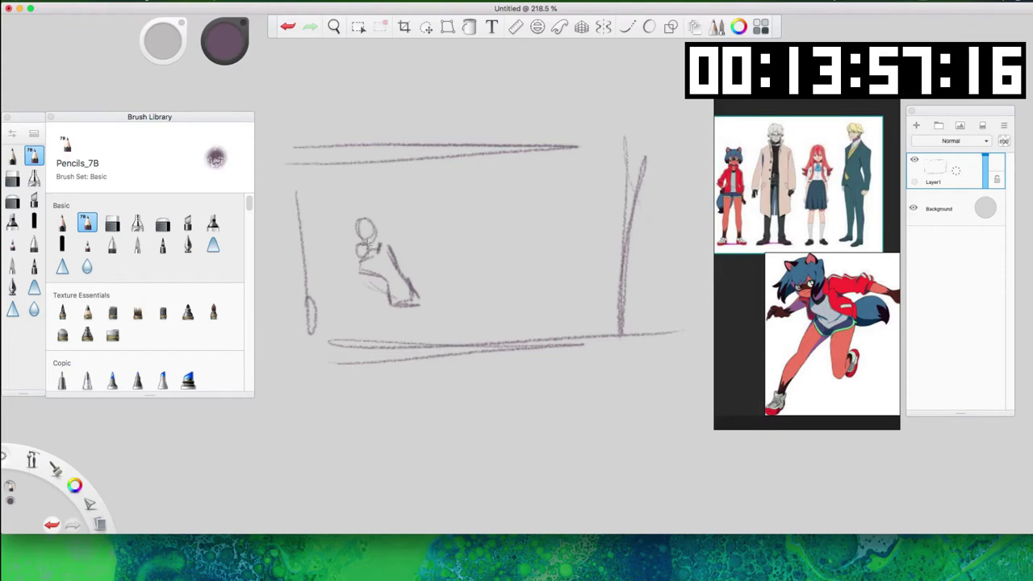
mouse_move(361, 244)
left_mouse_down()
mouse_move(391, 244)
mouse_move(380, 239)
mouse_move(357, 258)
mouse_move(386, 277)
left_mouse_up()
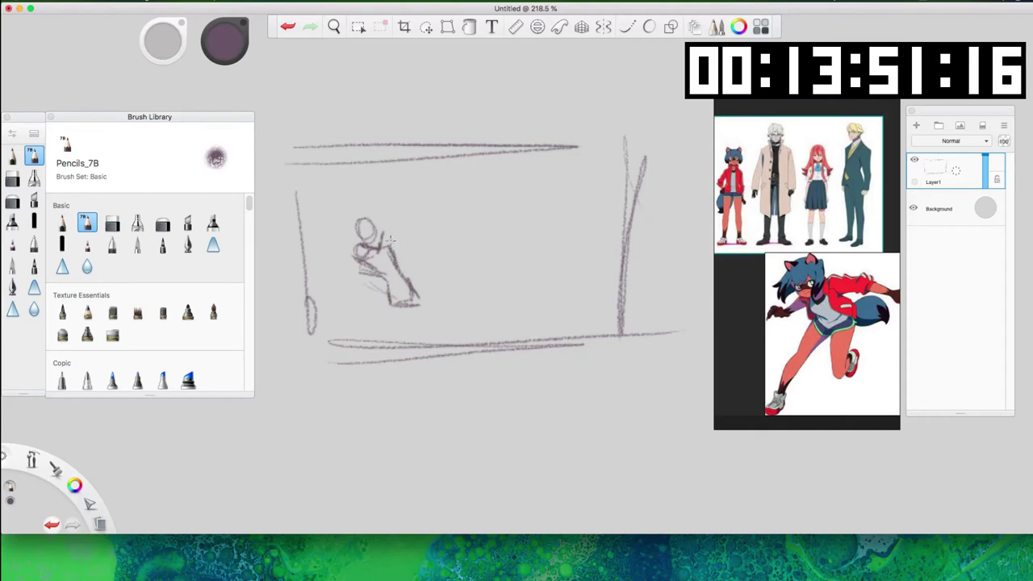
Draw both arms stretched diagonally up to the right from the shoulders, with small hands at the ends.
mouse_move(391, 249)
left_mouse_down()
mouse_move(391, 230)
mouse_move(401, 247)
mouse_move(392, 253)
mouse_move(380, 242)
mouse_move(393, 230)
mouse_move(480, 179)
left_mouse_up()
left_click_drag(394, 247, 477, 183)
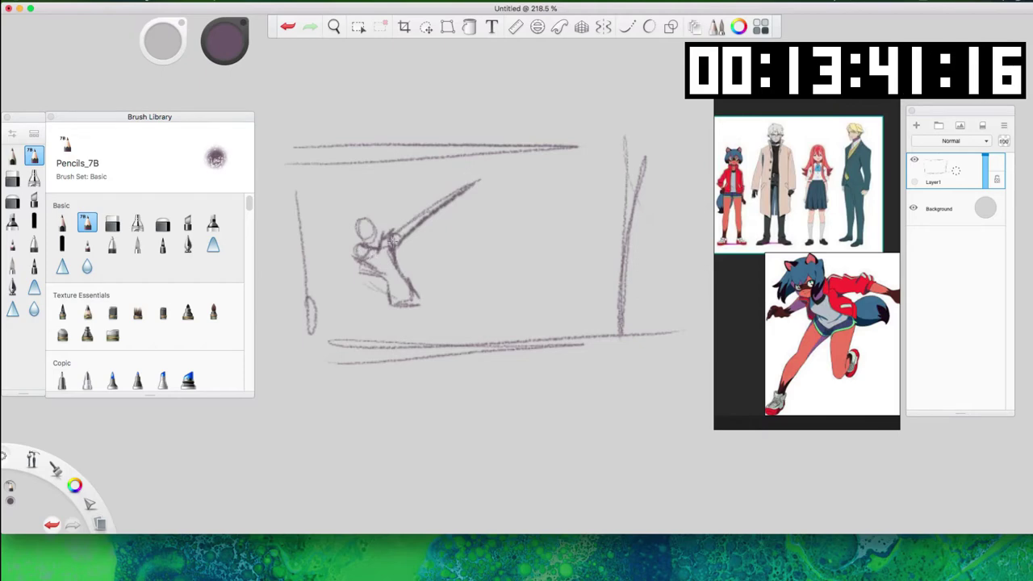
left_click_drag(372, 247, 433, 188)
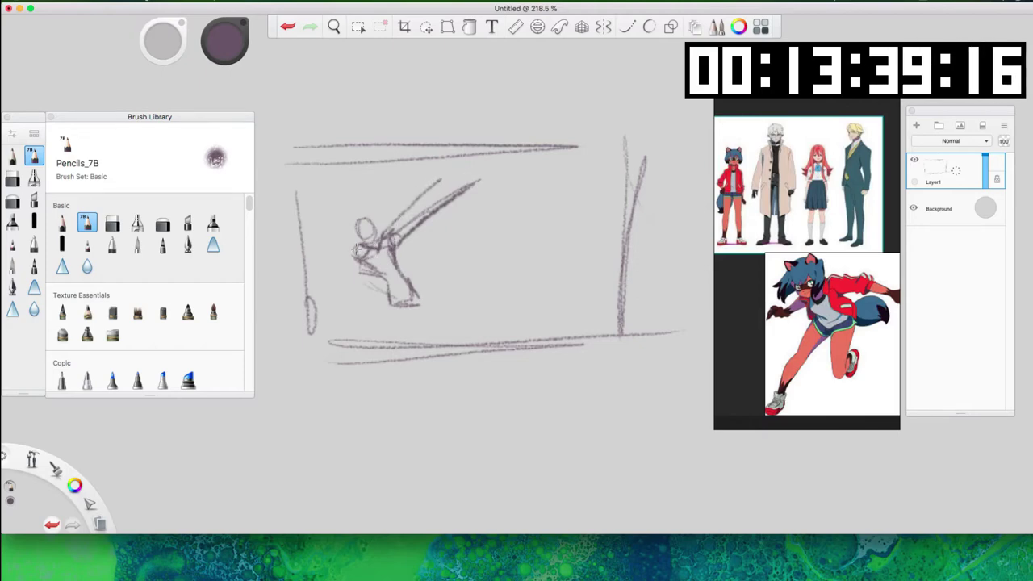
left_click_drag(363, 242, 449, 167)
mouse_move(464, 179)
left_mouse_down()
mouse_move(470, 170)
mouse_move(466, 182)
left_mouse_up()
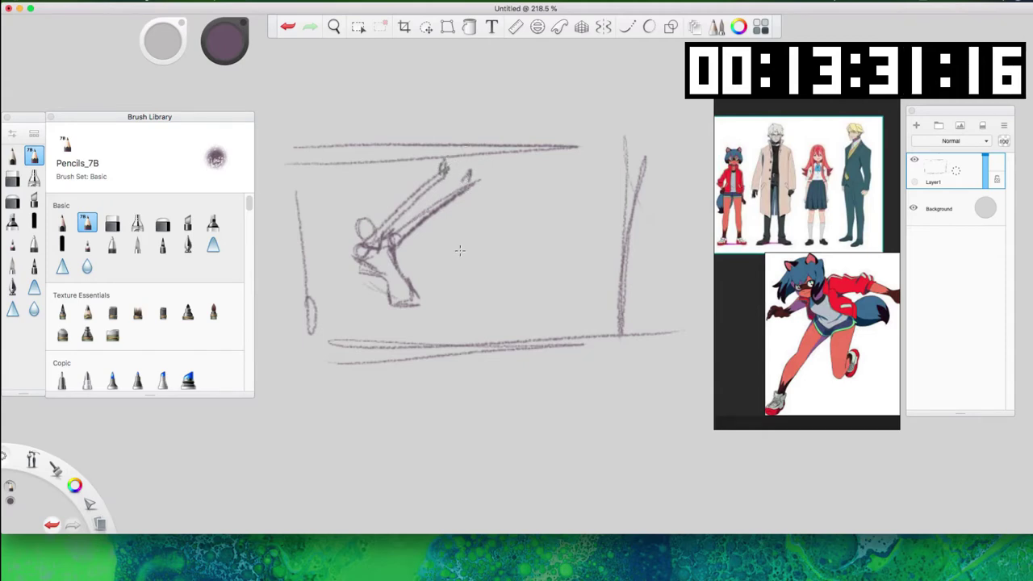
mouse_move(384, 281)
left_mouse_down()
mouse_move(398, 303)
mouse_move(412, 286)
mouse_move(406, 271)
mouse_move(377, 299)
mouse_move(373, 320)
mouse_move(417, 306)
mouse_move(429, 343)
left_mouse_up()
key("e")
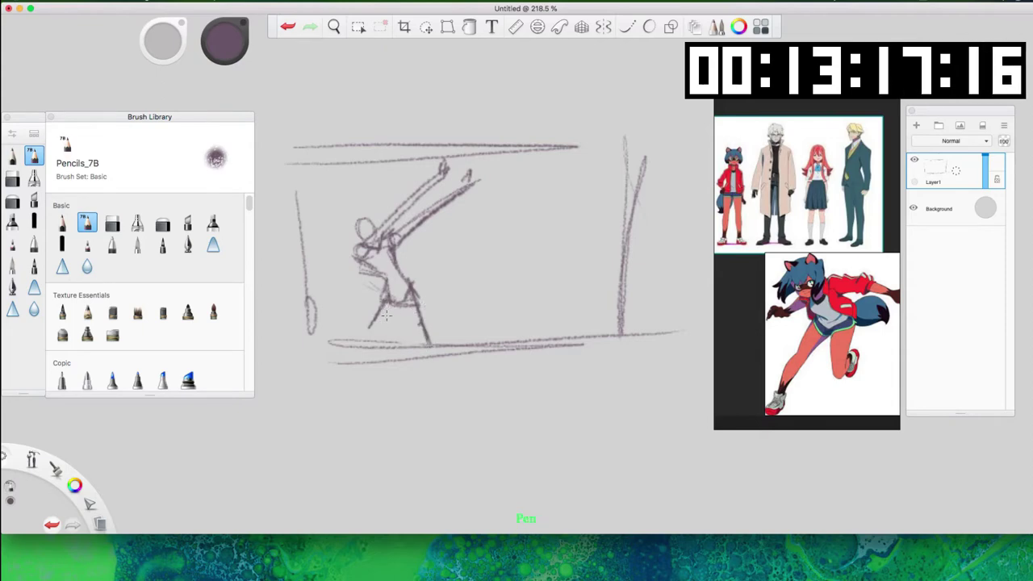
key("e")
key("e")
mouse_move(387, 295)
left_mouse_down()
mouse_move(392, 320)
mouse_move(367, 347)
left_mouse_up()
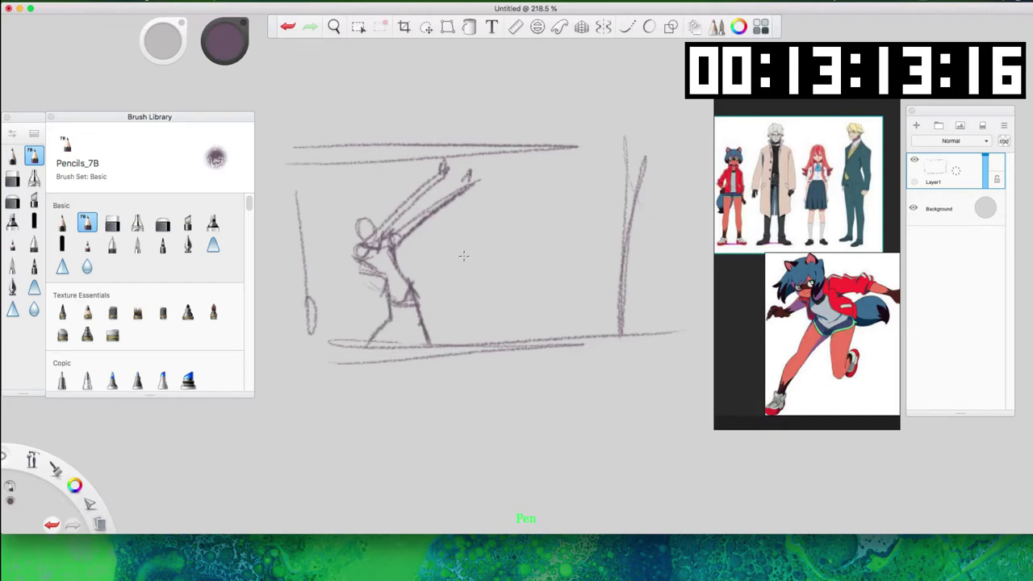
key("e")
left_click_drag(420, 312, 424, 343)
key("e")
left_click_drag(415, 299, 413, 347)
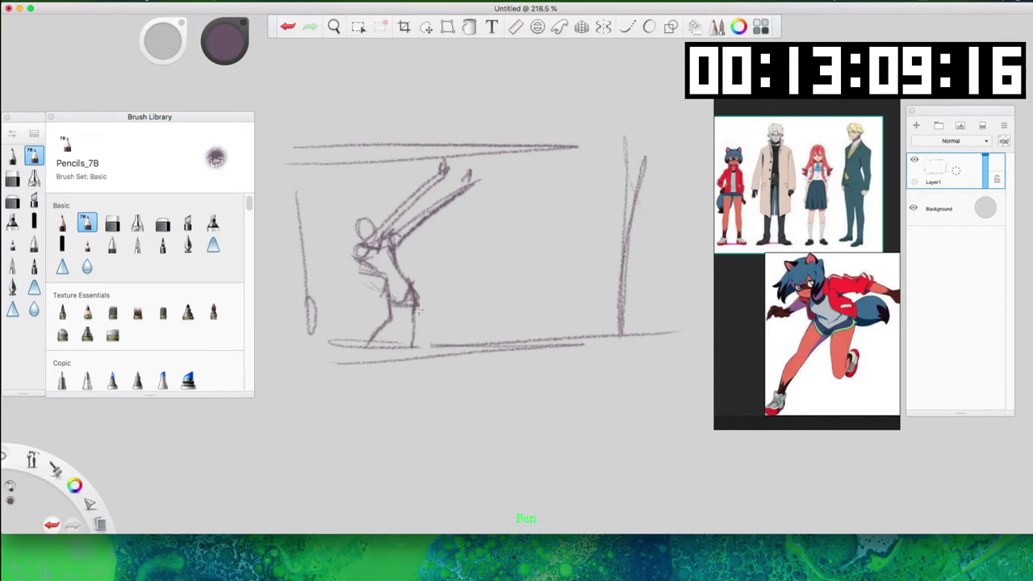
key("e")
left_click_drag(414, 289, 413, 344)
left_click_drag(389, 304, 371, 341)
Draw the figure's two spread legs from the hips down to the floor line and reinforce the chest lines.
key("e")
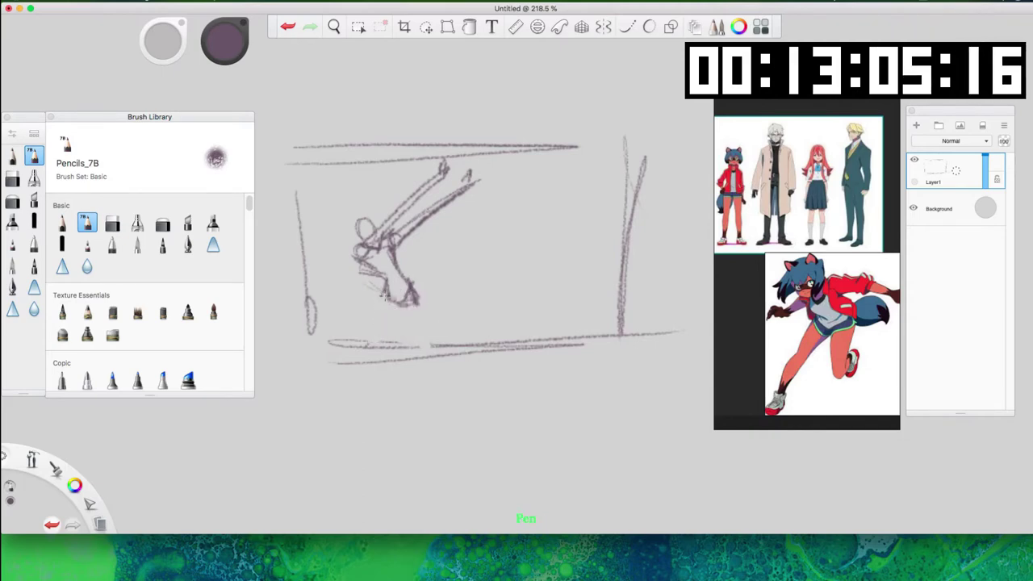
left_click_drag(389, 291, 361, 343)
left_click_drag(414, 292, 425, 349)
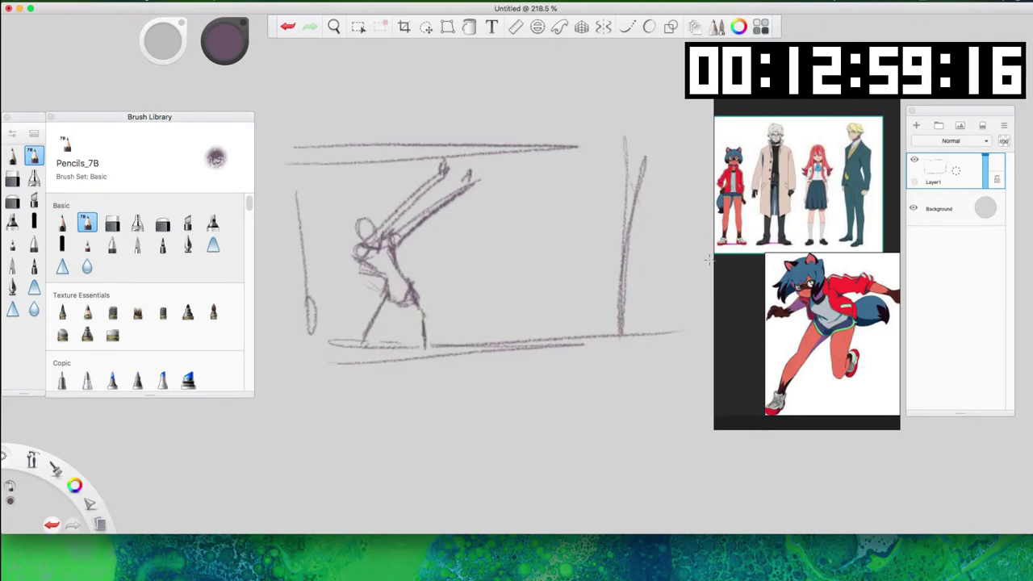
mouse_move(415, 293)
left_mouse_down()
mouse_move(431, 308)
mouse_move(428, 355)
left_mouse_up()
mouse_move(397, 300)
left_mouse_down()
mouse_move(375, 315)
mouse_move(371, 337)
mouse_move(387, 307)
mouse_move(362, 352)
left_mouse_up()
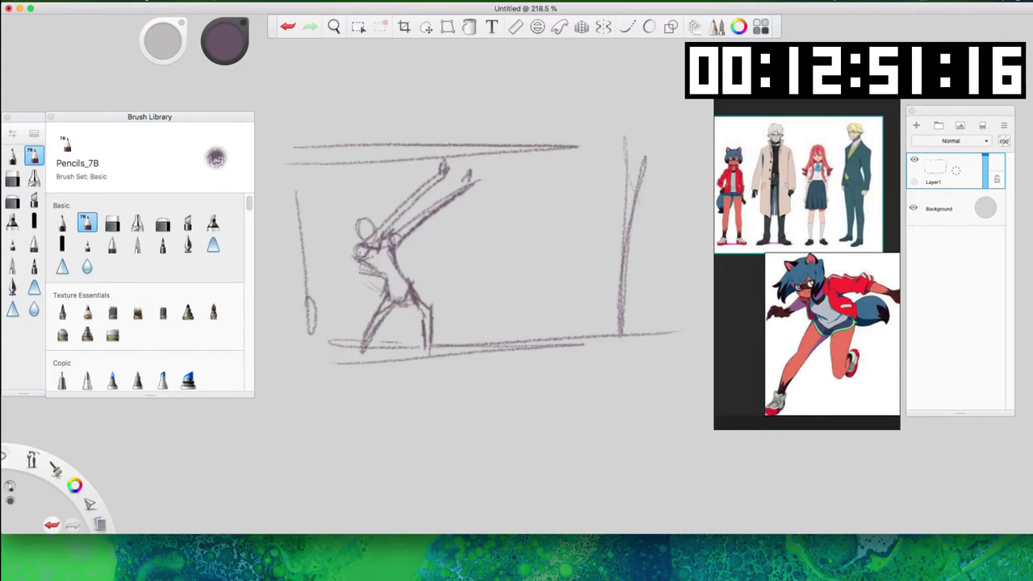
left_click_drag(361, 259, 395, 257)
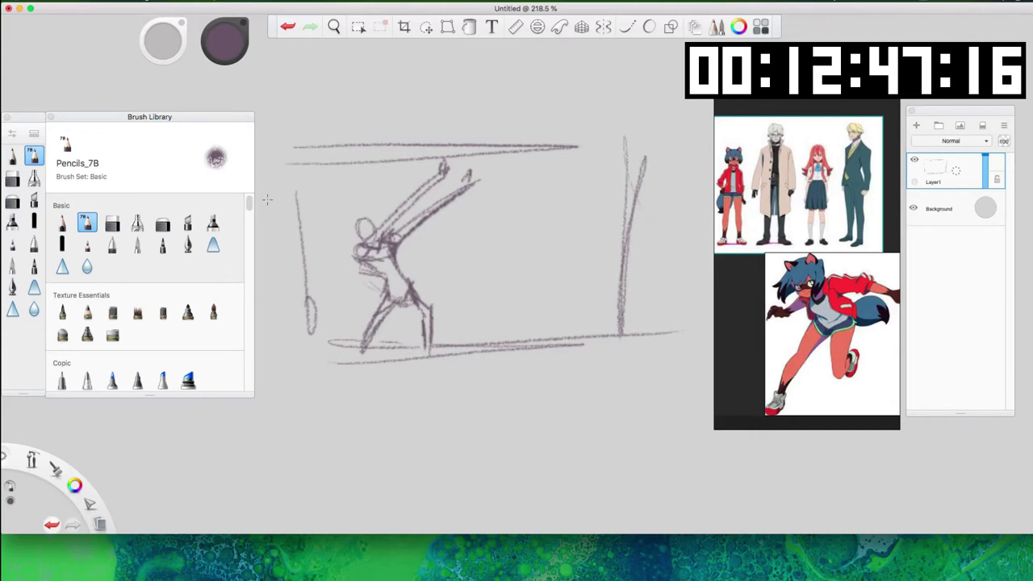
Add a layer above Layer1, then on Layer1 sketch a large round shape behind the hips and darken the head outline.
left_click(918, 127)
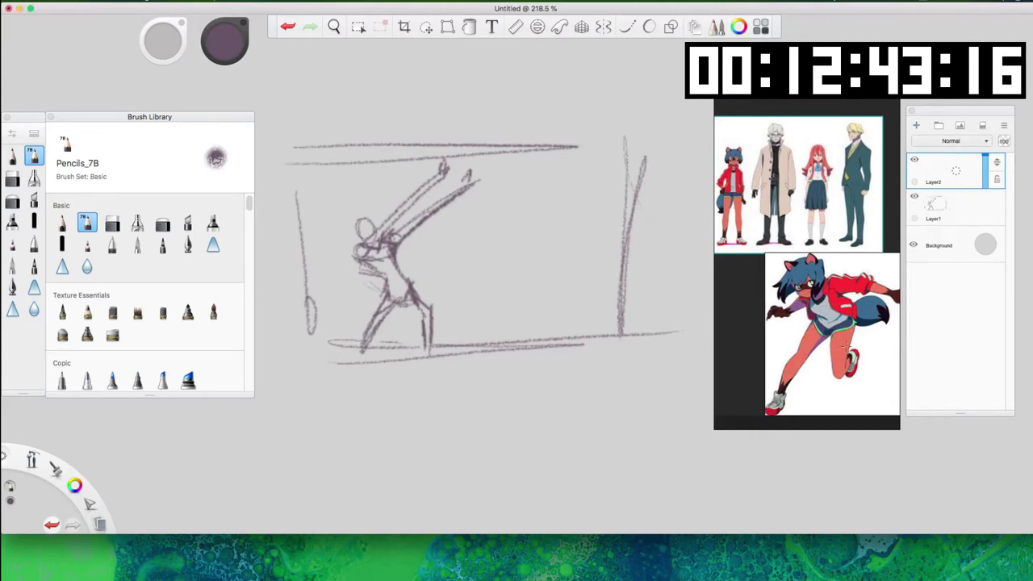
left_click(964, 201)
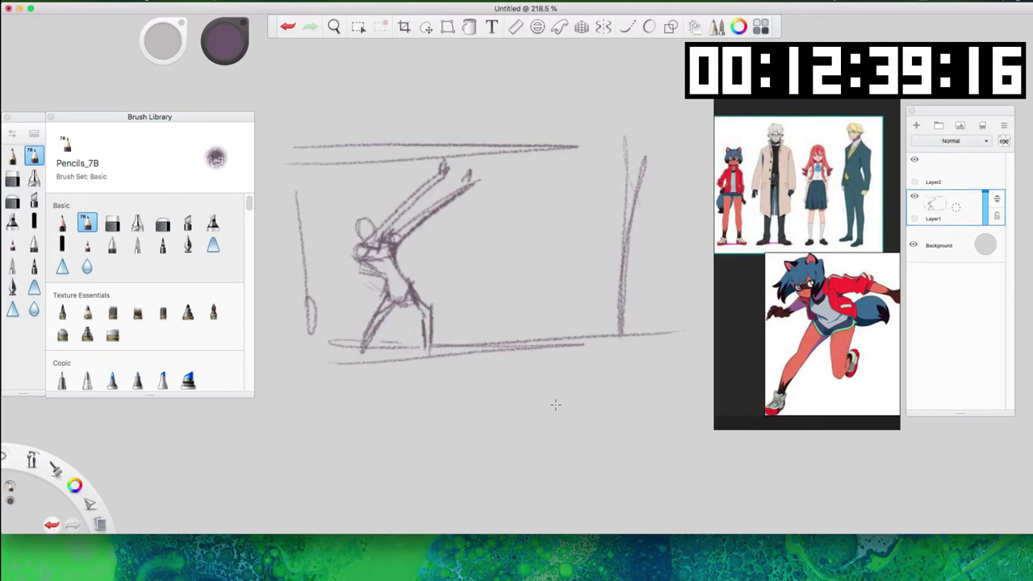
mouse_move(362, 272)
left_mouse_down()
mouse_move(341, 279)
mouse_move(345, 323)
mouse_move(393, 298)
left_mouse_up()
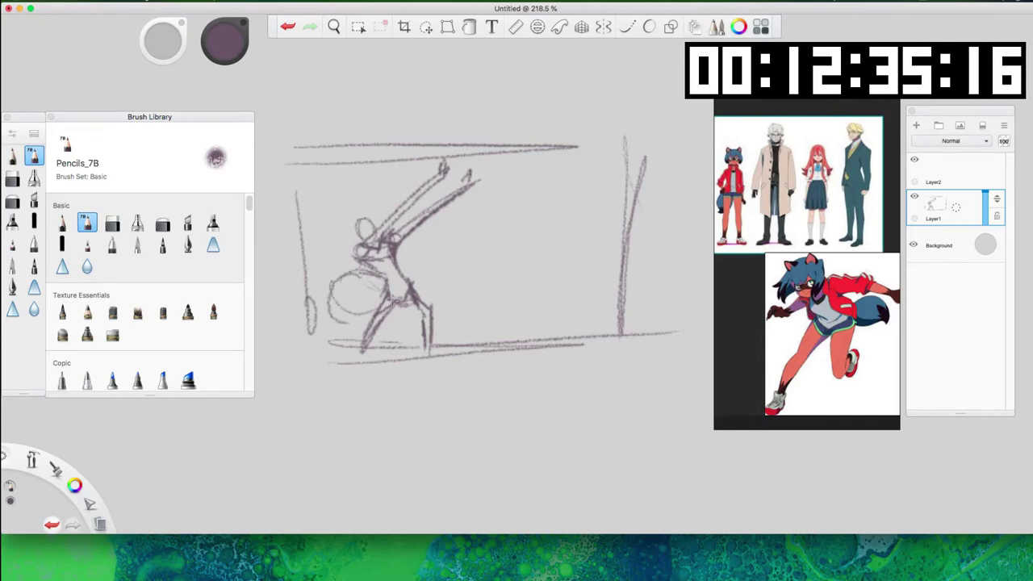
left_click_drag(331, 293, 389, 283)
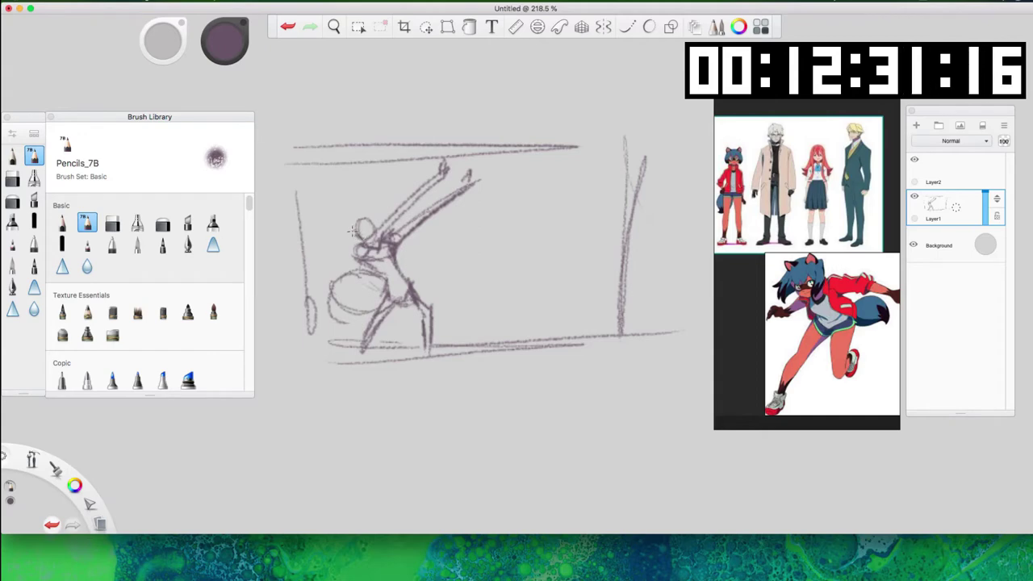
mouse_move(355, 233)
left_mouse_down()
mouse_move(368, 216)
mouse_move(376, 226)
left_mouse_up()
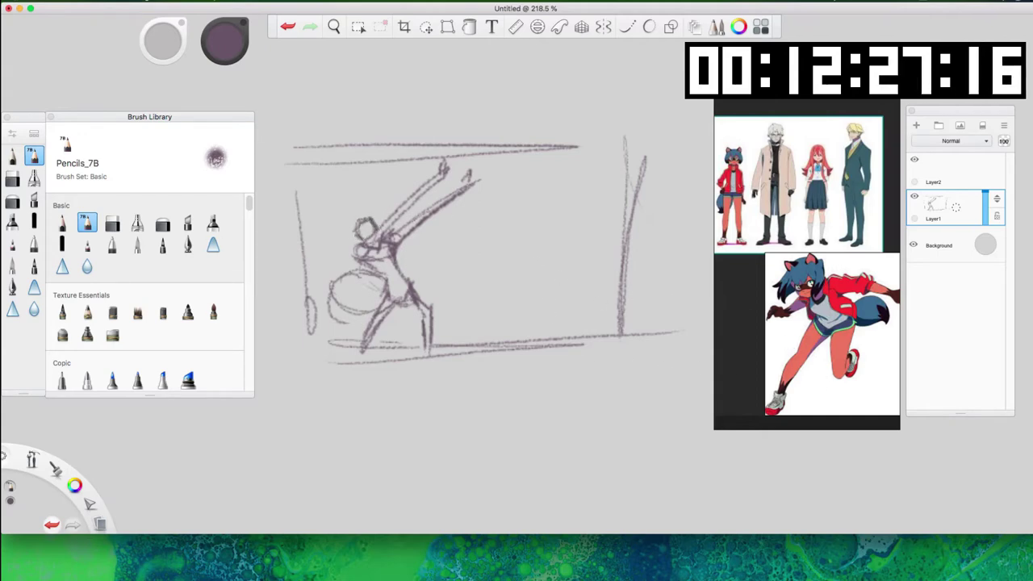
Enlarge the whole Layer1 sketch with the transform tool and move it so the panel fills most of the canvas.
scroll(426, 284, "down", 3)
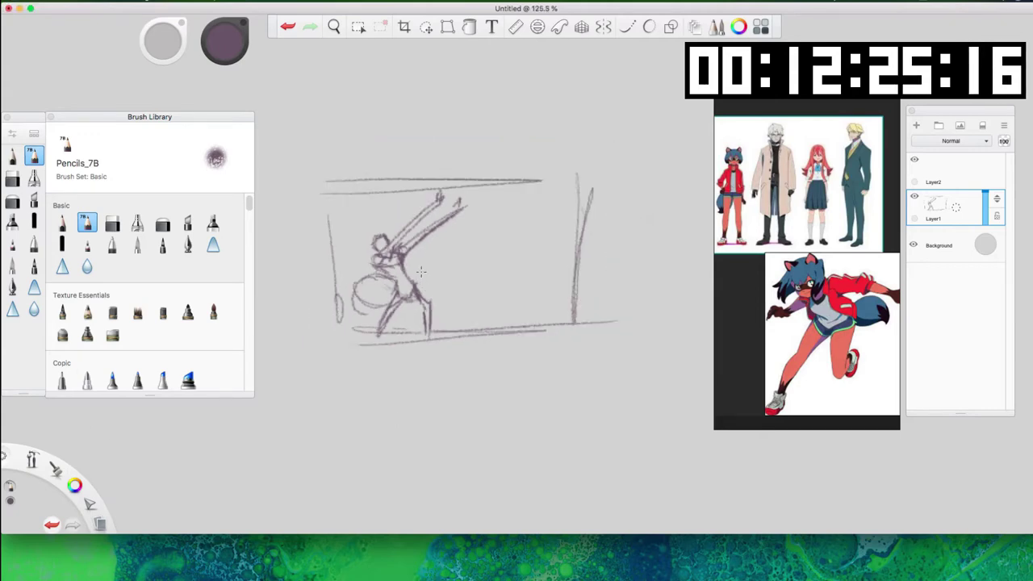
scroll(425, 268, "down", 7)
scroll(424, 265, "down", 1)
scroll(427, 263, "up", 1)
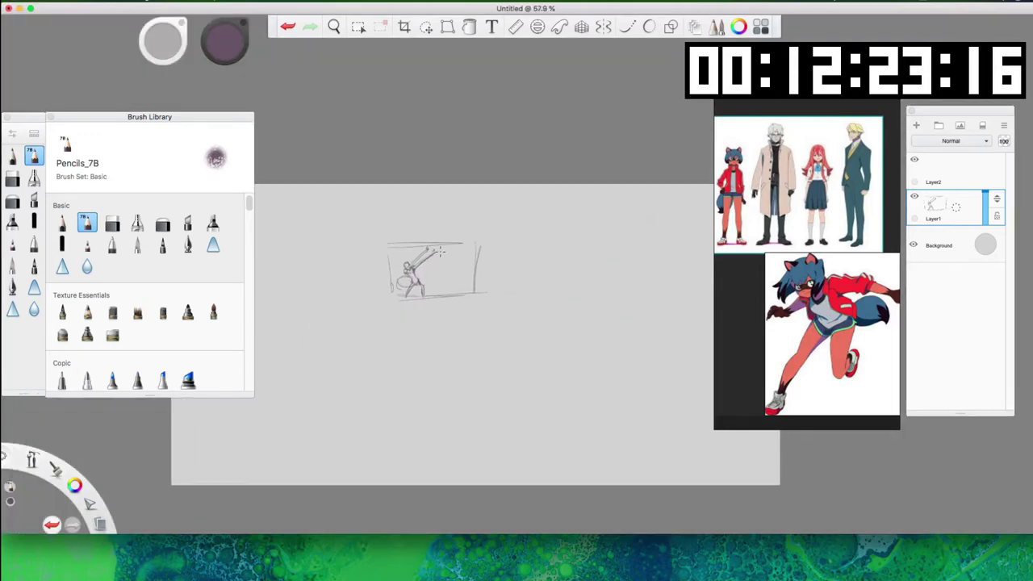
left_click(426, 26)
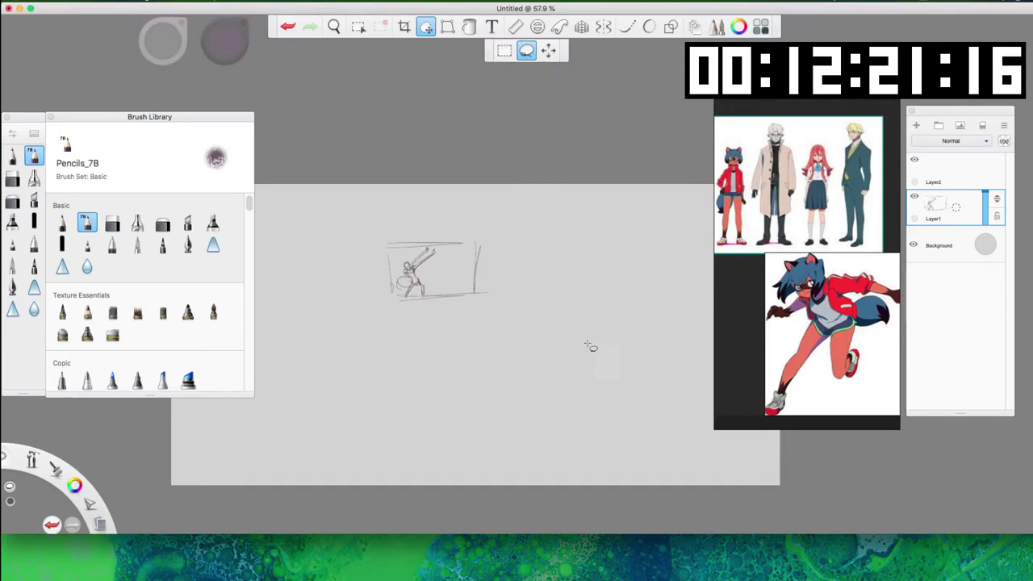
left_click(548, 51)
scroll(657, 302, "up", 8)
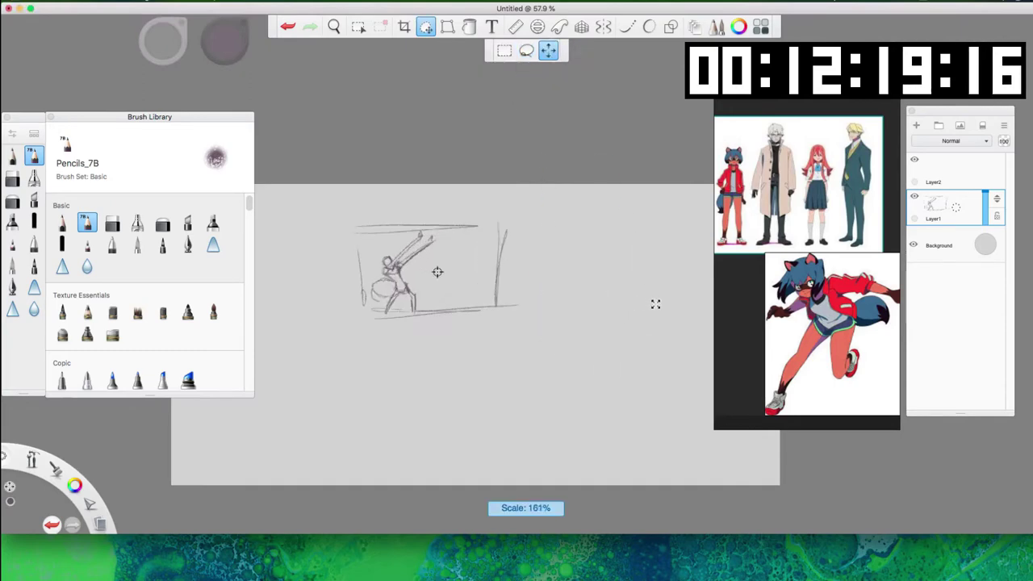
left_click_drag(720, 290, 686, 300)
left_click_drag(730, 348, 758, 419)
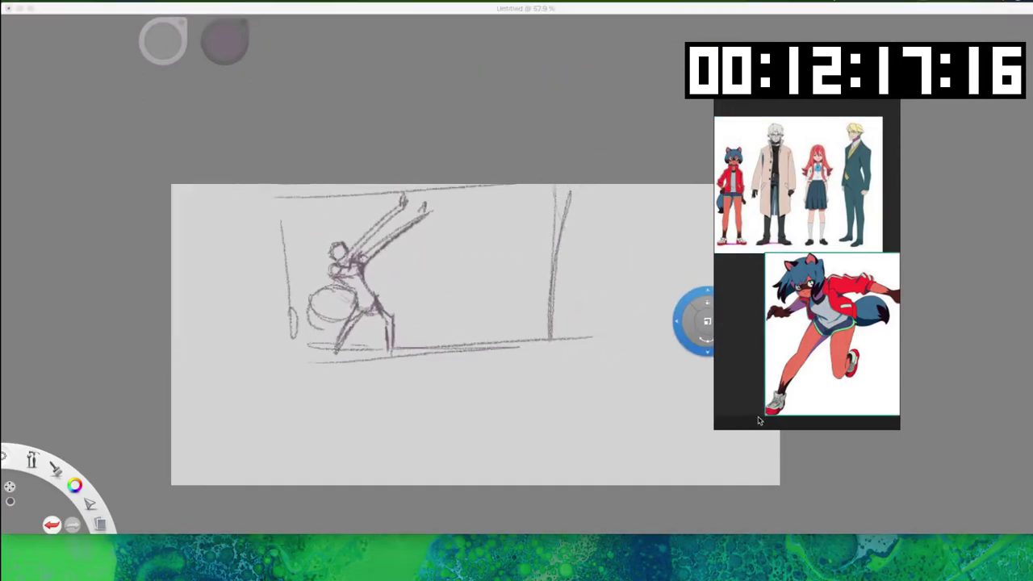
key("Tab")
scroll(721, 454, "up", 3)
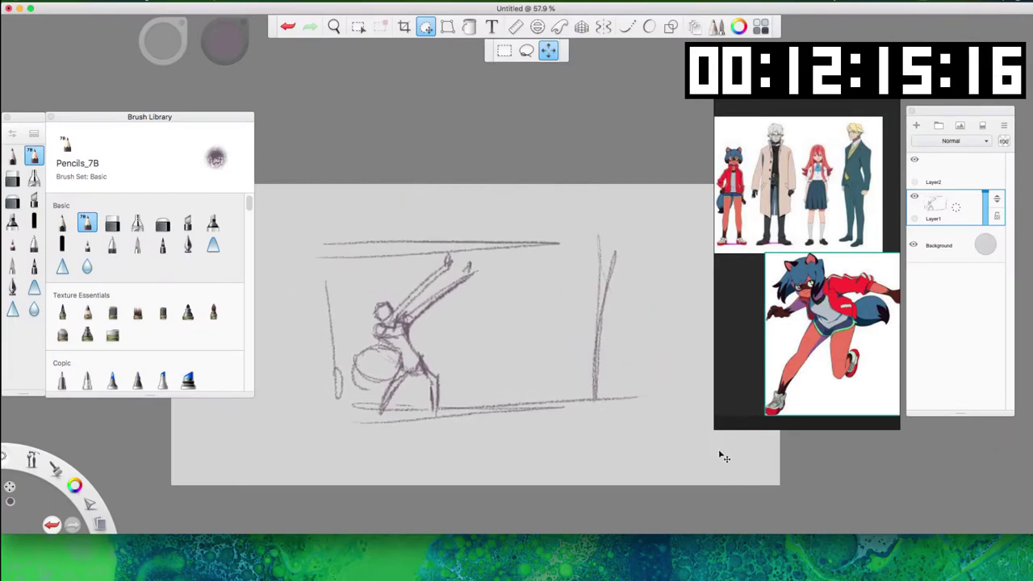
left_click_drag(711, 463, 703, 430)
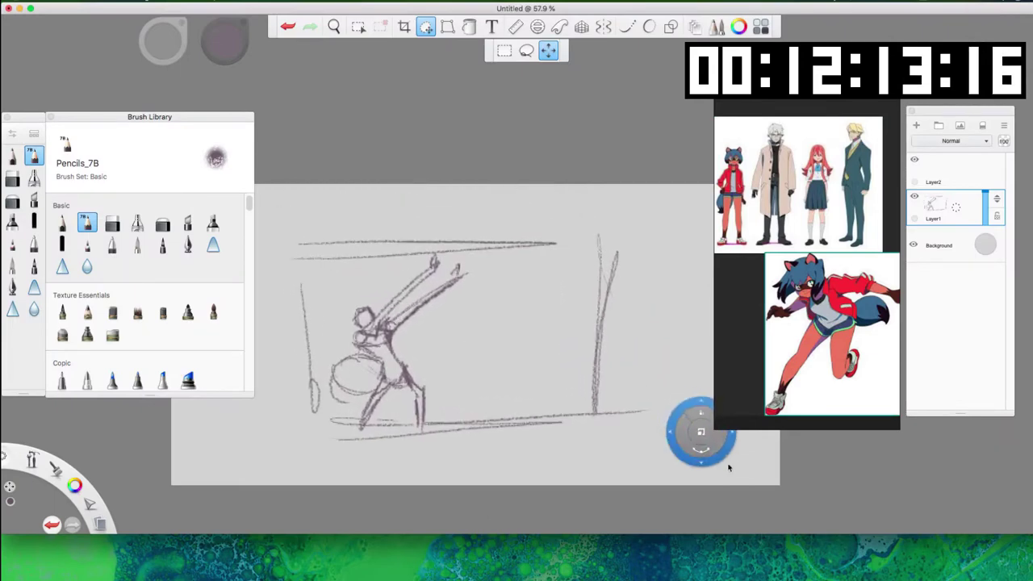
Move the enlarged Layer1 sketch slightly lower on the canvas and finish the transform.
left_click_drag(729, 479, 729, 485)
scroll(729, 487, "down", 3)
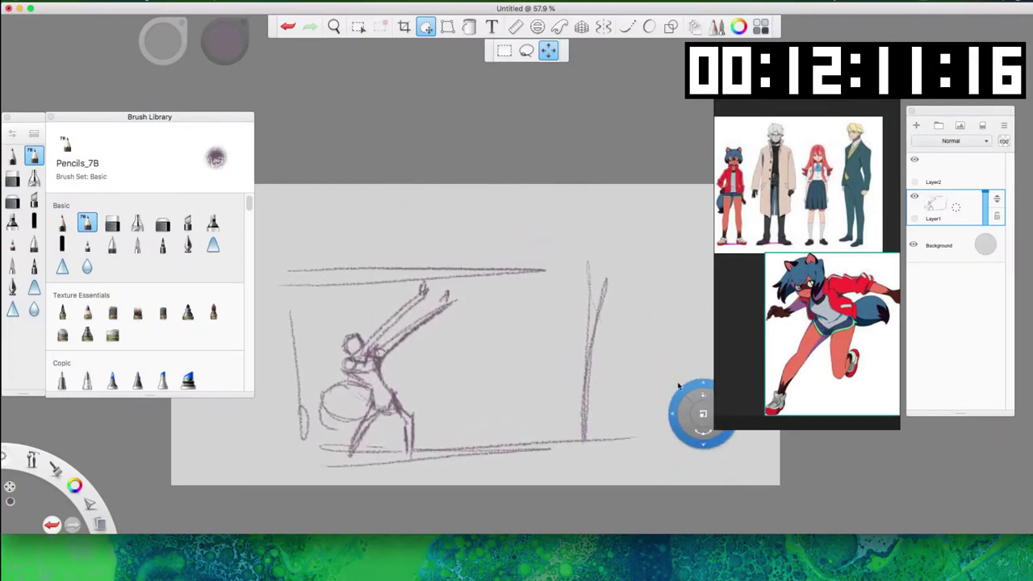
key("Escape")
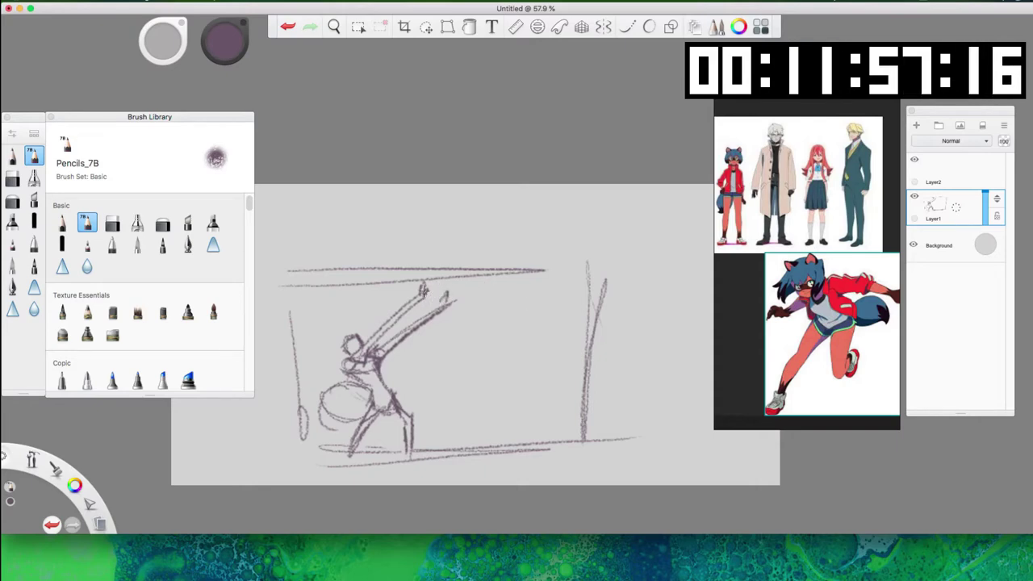
Try rough round shapes around the raised hands and undo all of those strokes.
mouse_move(452, 279)
left_mouse_down()
mouse_move(445, 308)
mouse_move(427, 291)
mouse_move(451, 304)
mouse_move(430, 310)
mouse_move(433, 272)
mouse_move(424, 279)
mouse_move(456, 284)
mouse_move(462, 301)
mouse_move(425, 329)
mouse_move(427, 309)
mouse_move(423, 325)
mouse_move(451, 337)
left_mouse_up()
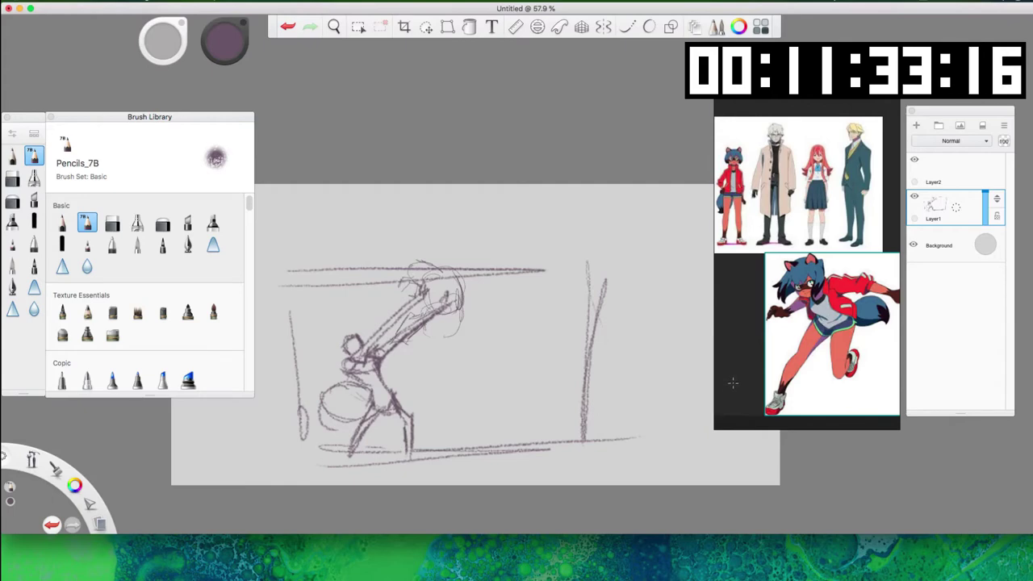
key("super+z")
key("super+z")
key("super+z")
key("super+z")
key("super+z")
key("super+z")
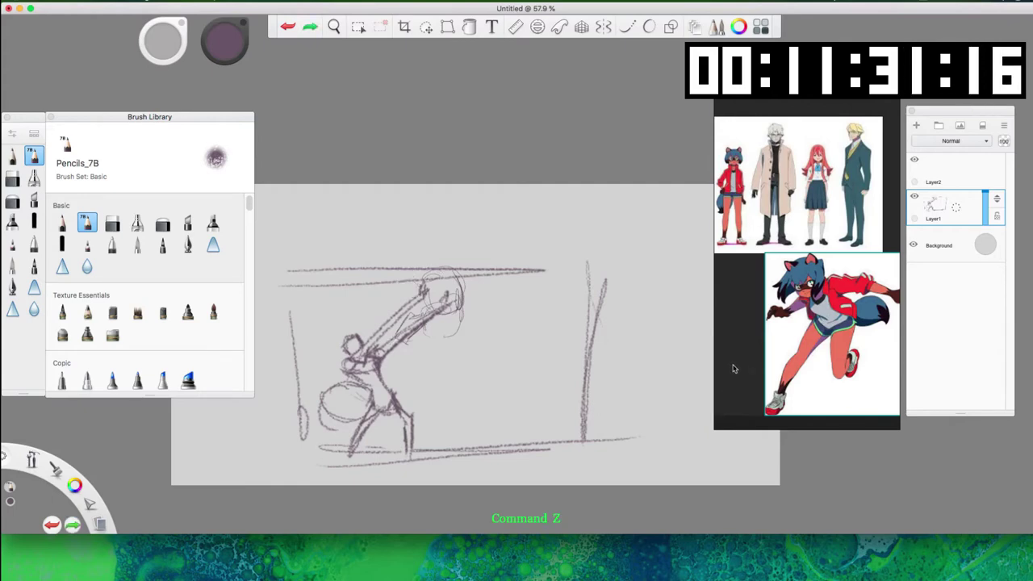
key("super+z")
key("super+z")
key("super+z")
key("super+z")
key("super+z")
key("super+z")
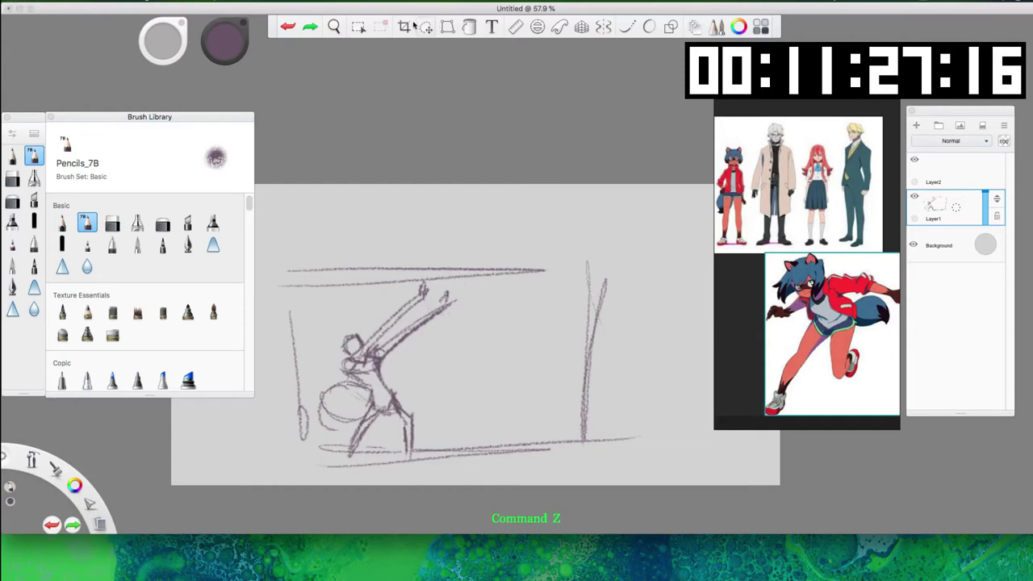
Shrink the whole Layer1 sketch back to a small thumbnail near the middle of the canvas with the transform tool.
left_click(426, 27)
left_click_drag(554, 150, 489, 191)
mouse_move(540, 218)
left_mouse_down()
mouse_move(542, 158)
mouse_move(504, 142)
left_mouse_up()
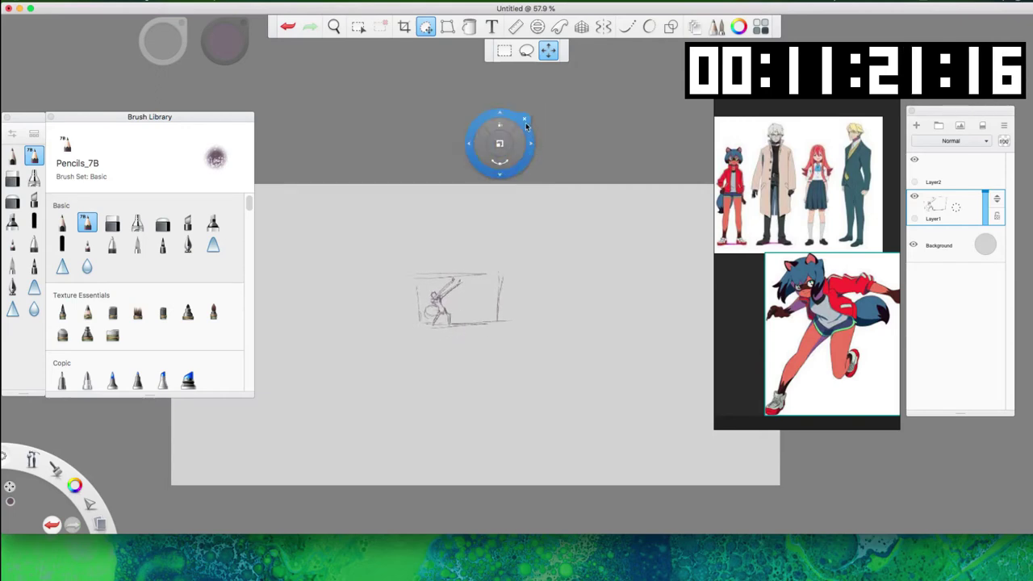
left_click(538, 193)
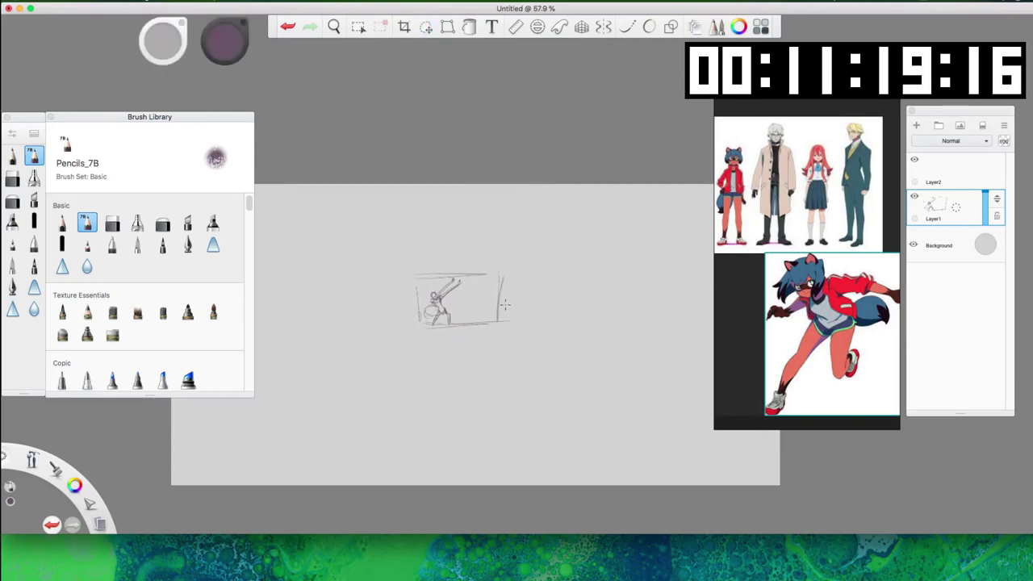
Try roughing in an opponent's body beside the raised hands and undo those strokes.
key("space")
left_click_drag(524, 279, 642, 227)
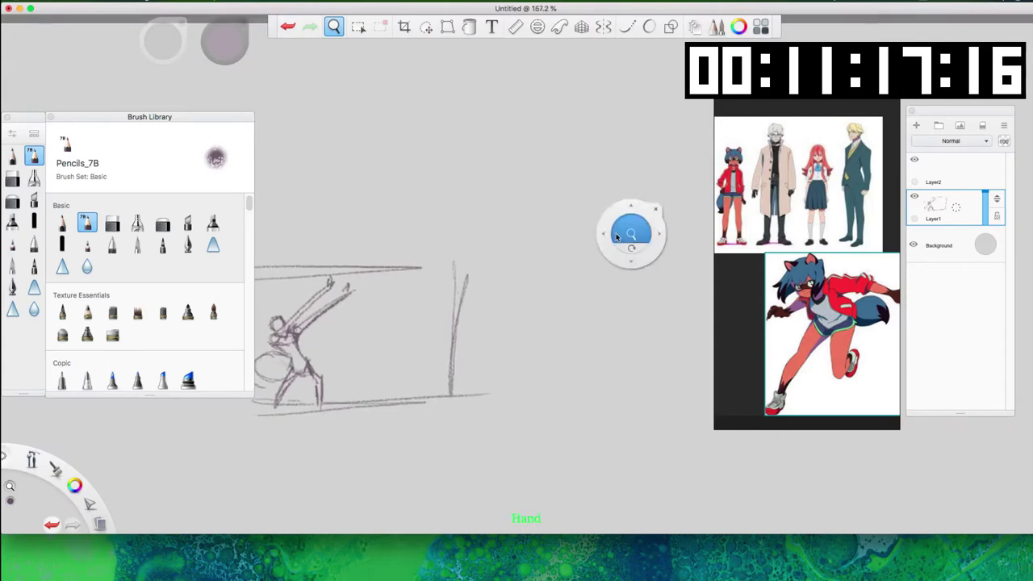
key("space")
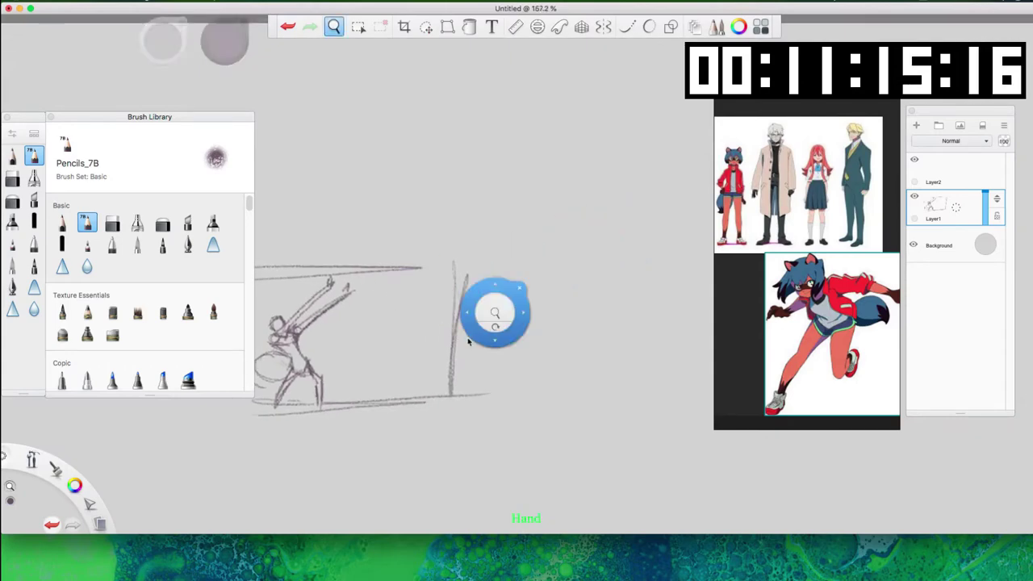
left_click_drag(495, 348, 611, 348)
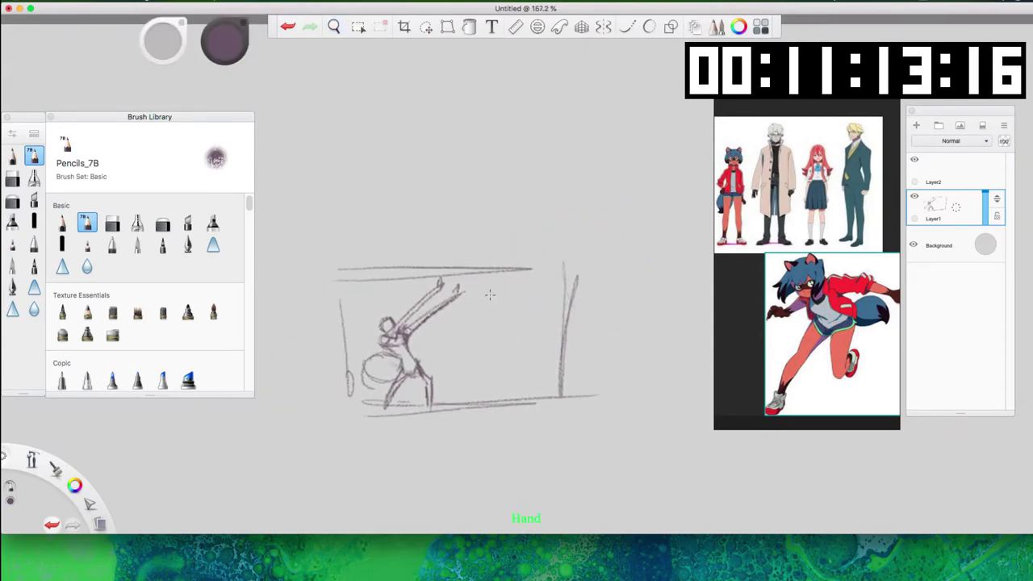
left_click_drag(488, 294, 493, 342)
left_click_drag(515, 303, 483, 363)
key("super+z")
key("super+z")
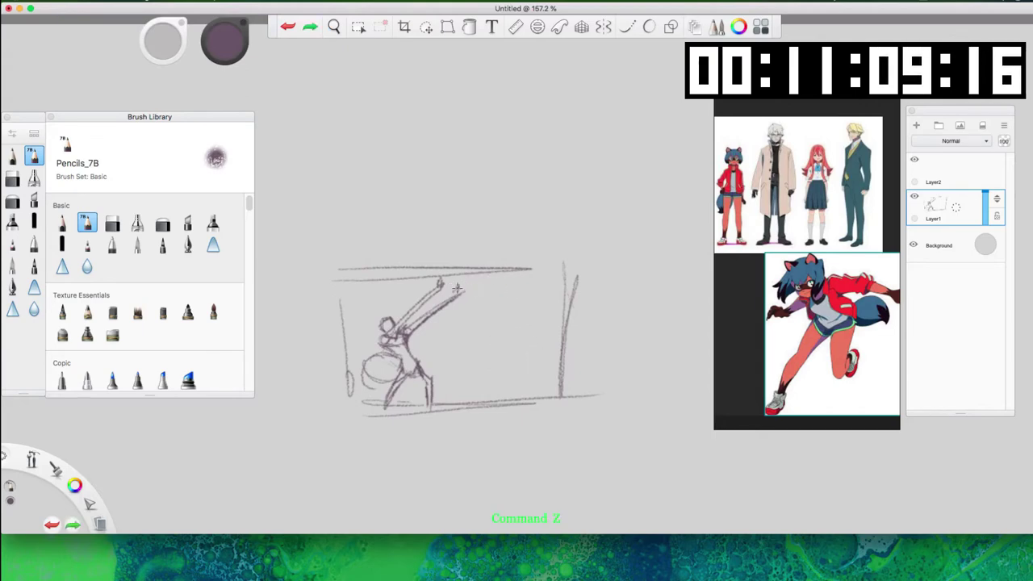
Draw a larger opponent's head with a pointed top against the raised hands and rough in an oval torso beside it.
left_click_drag(448, 289, 461, 295)
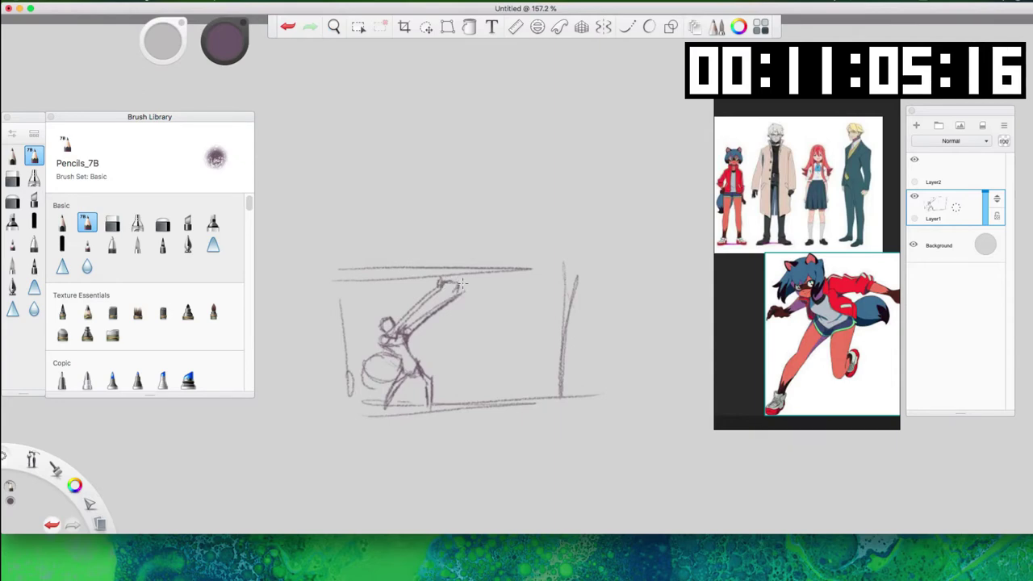
mouse_move(458, 281)
left_mouse_down()
mouse_move(463, 301)
mouse_move(454, 304)
left_mouse_up()
mouse_move(455, 266)
left_mouse_down()
mouse_move(478, 256)
mouse_move(491, 272)
left_mouse_up()
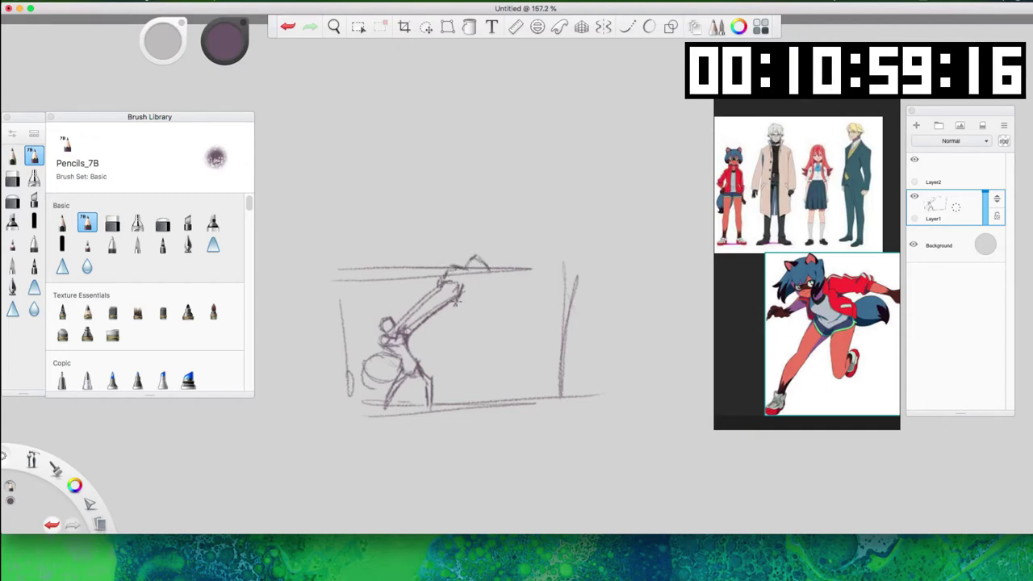
mouse_move(454, 304)
left_mouse_down()
mouse_move(474, 277)
mouse_move(491, 294)
mouse_move(488, 274)
mouse_move(504, 300)
mouse_move(490, 294)
mouse_move(505, 287)
mouse_move(512, 297)
mouse_move(488, 306)
mouse_move(519, 326)
left_mouse_up()
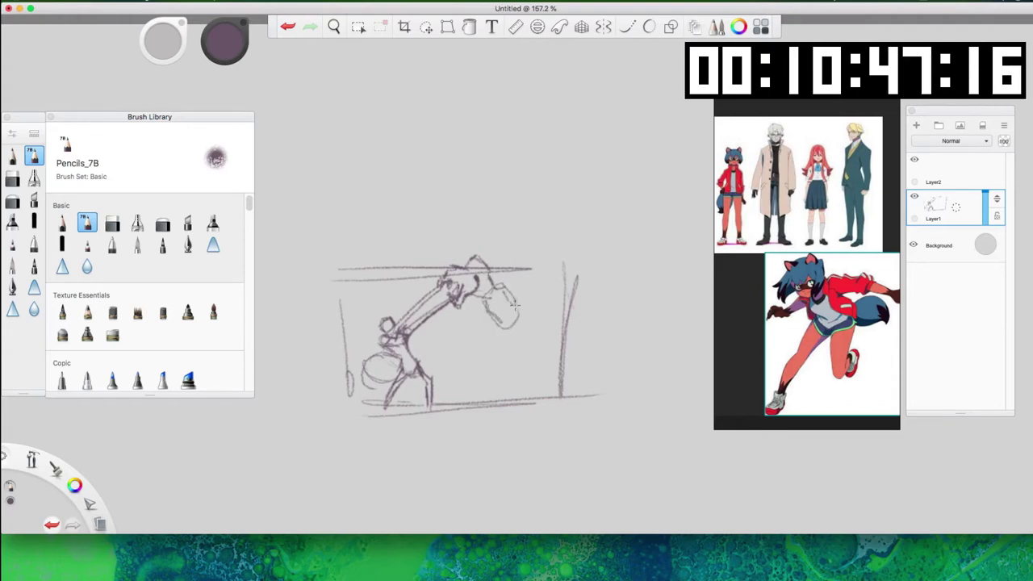
Sketch the opponent's back line and both arms, one reaching forward under the head and one stretched out behind.
left_click_drag(502, 282, 517, 325)
mouse_move(493, 288)
left_mouse_down()
mouse_move(454, 321)
mouse_move(468, 329)
mouse_move(504, 305)
mouse_move(447, 318)
mouse_move(479, 330)
left_mouse_up()
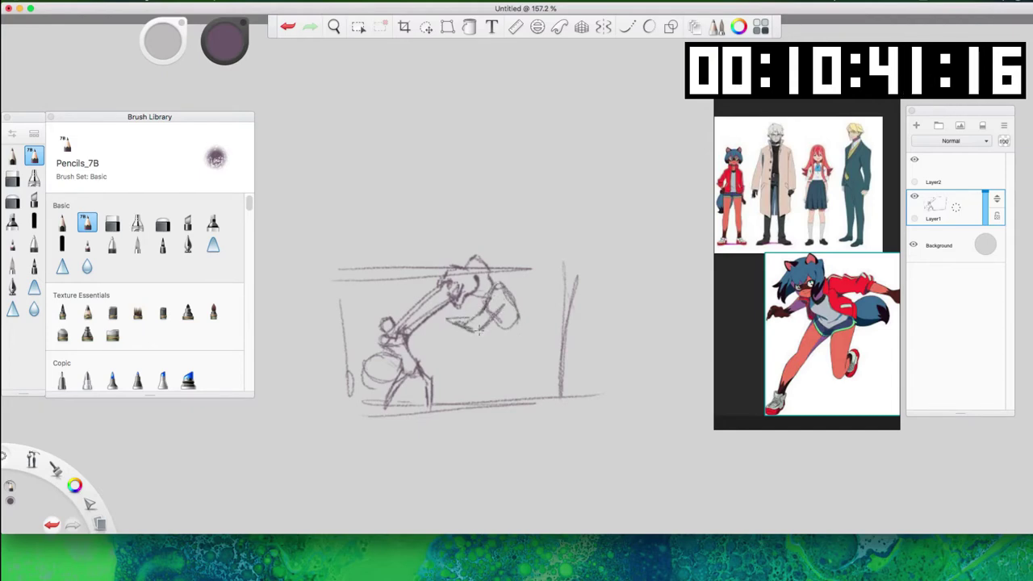
mouse_move(519, 294)
left_mouse_down()
mouse_move(501, 283)
mouse_move(527, 319)
left_mouse_up()
mouse_move(507, 281)
left_mouse_down()
mouse_move(490, 275)
mouse_move(541, 287)
mouse_move(516, 293)
mouse_move(554, 287)
left_mouse_up()
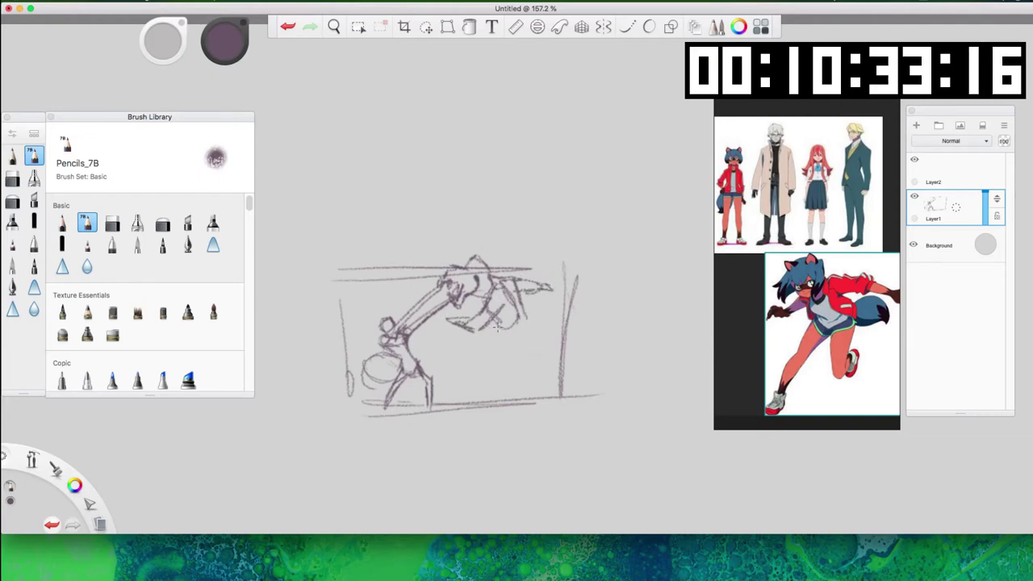
Draw the opponent's hips and two widely spread legs down to the floor line, reinforcing the front leg.
mouse_move(494, 323)
left_mouse_down()
mouse_move(486, 356)
mouse_move(500, 356)
mouse_move(525, 322)
mouse_move(523, 338)
mouse_move(496, 359)
mouse_move(486, 349)
mouse_move(481, 396)
mouse_move(517, 337)
mouse_move(544, 365)
mouse_move(514, 358)
mouse_move(575, 396)
left_mouse_up()
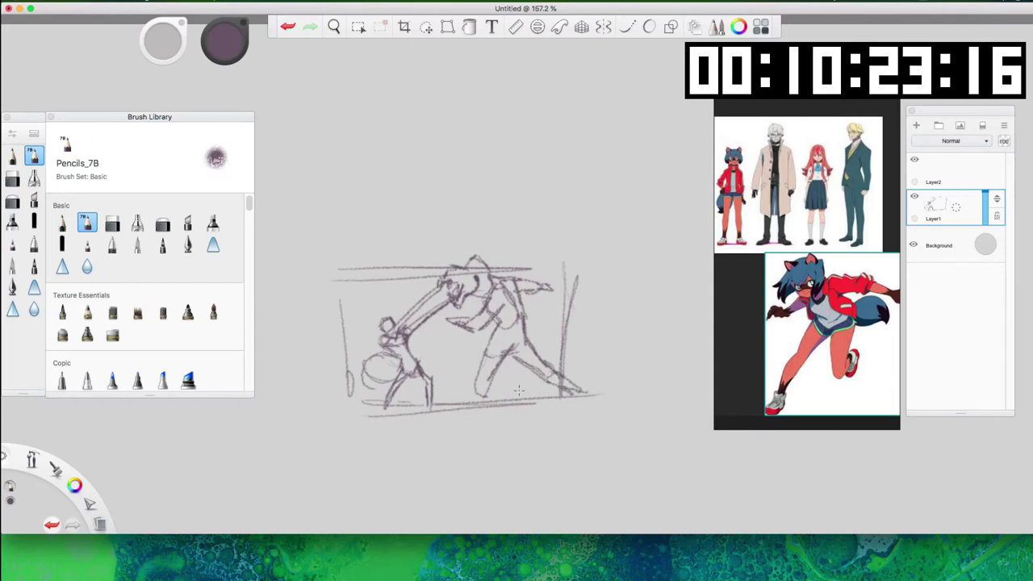
left_click_drag(489, 362, 479, 380)
left_click_drag(504, 325, 464, 402)
left_click_drag(494, 382, 466, 400)
left_click_drag(494, 361, 481, 394)
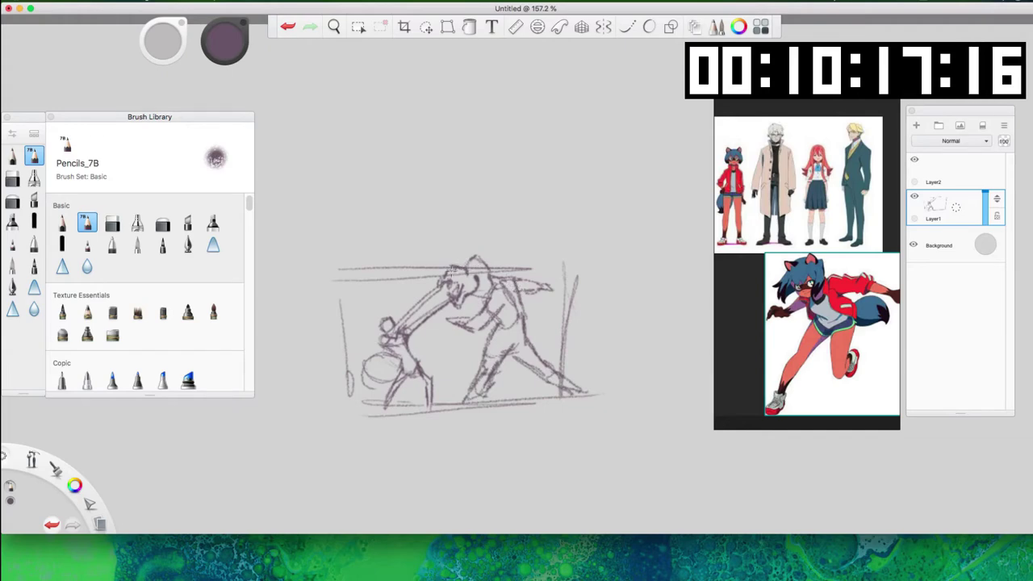
Darken the opponent's head outline, then fill in the small figure's head and shade her torso.
mouse_move(455, 273)
left_mouse_down()
mouse_move(468, 259)
mouse_move(488, 276)
left_mouse_up()
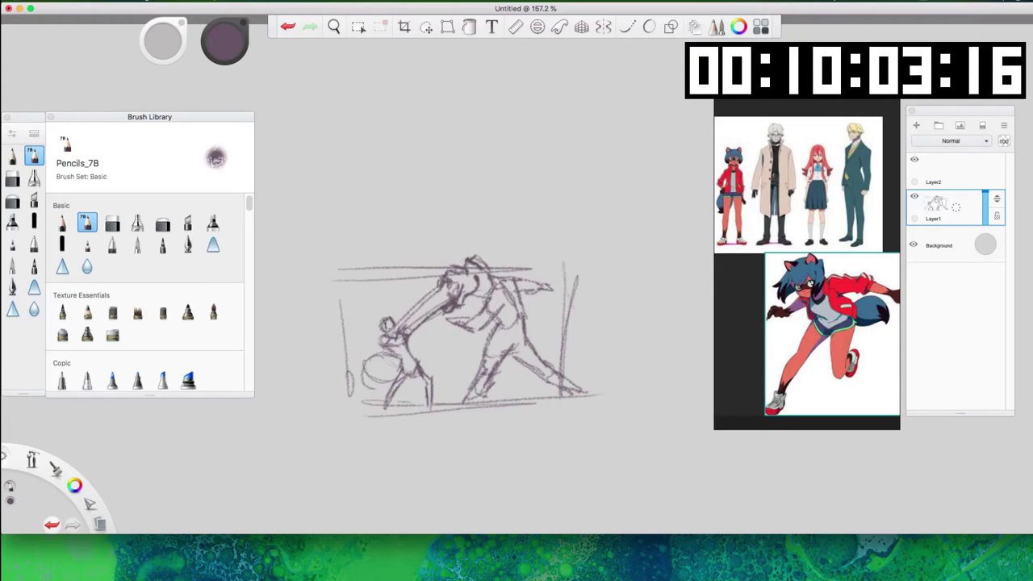
left_click_drag(383, 325, 379, 334)
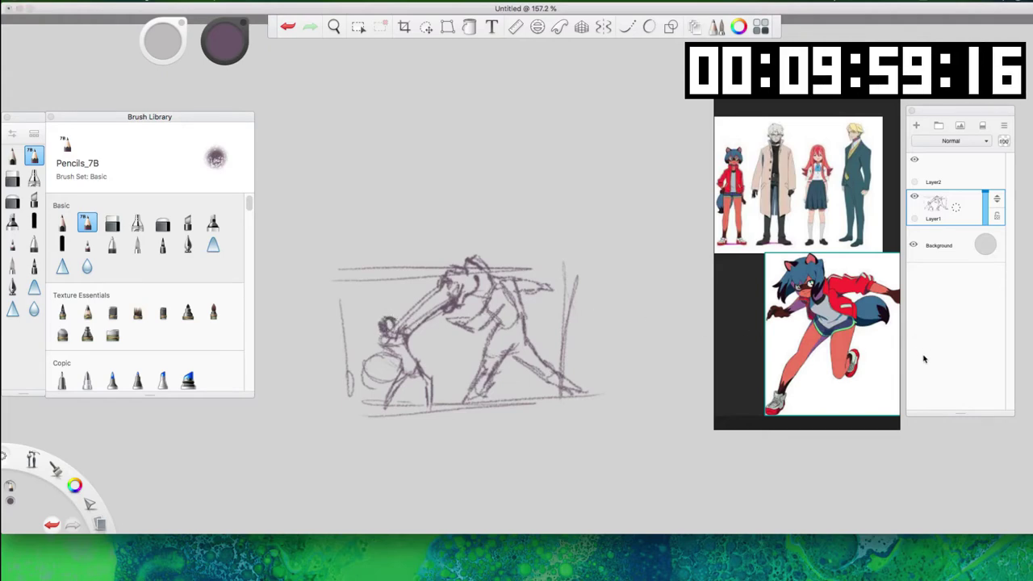
mouse_move(396, 348)
left_mouse_down()
mouse_move(410, 362)
mouse_move(392, 363)
mouse_move(395, 370)
left_mouse_up()
mouse_move(405, 333)
left_mouse_down()
mouse_move(454, 306)
mouse_move(394, 417)
mouse_move(444, 391)
mouse_move(406, 374)
left_mouse_up()
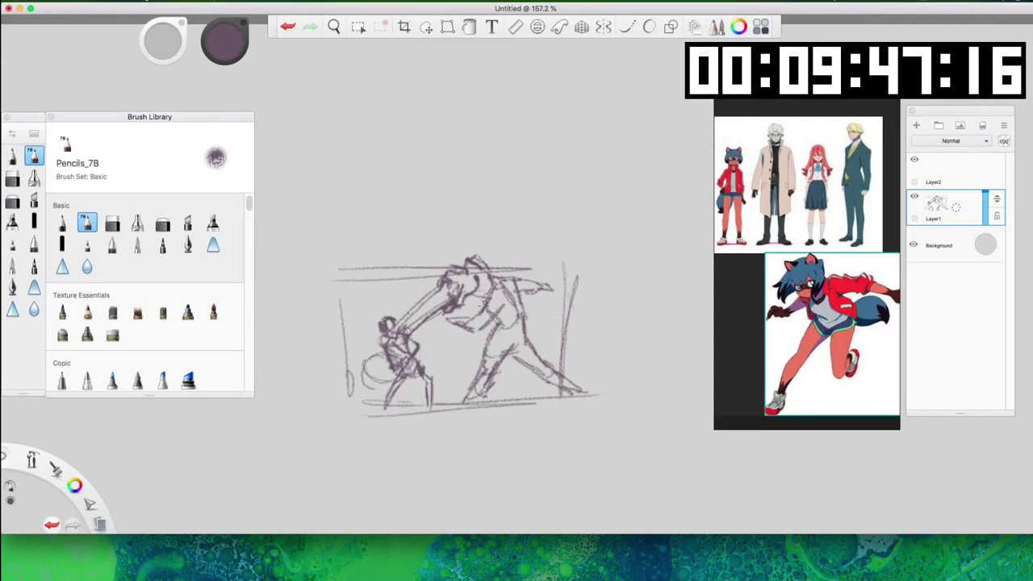
Define the opponent's forward sleeve and add clawed fingers to both hands.
left_click_drag(486, 305, 501, 316)
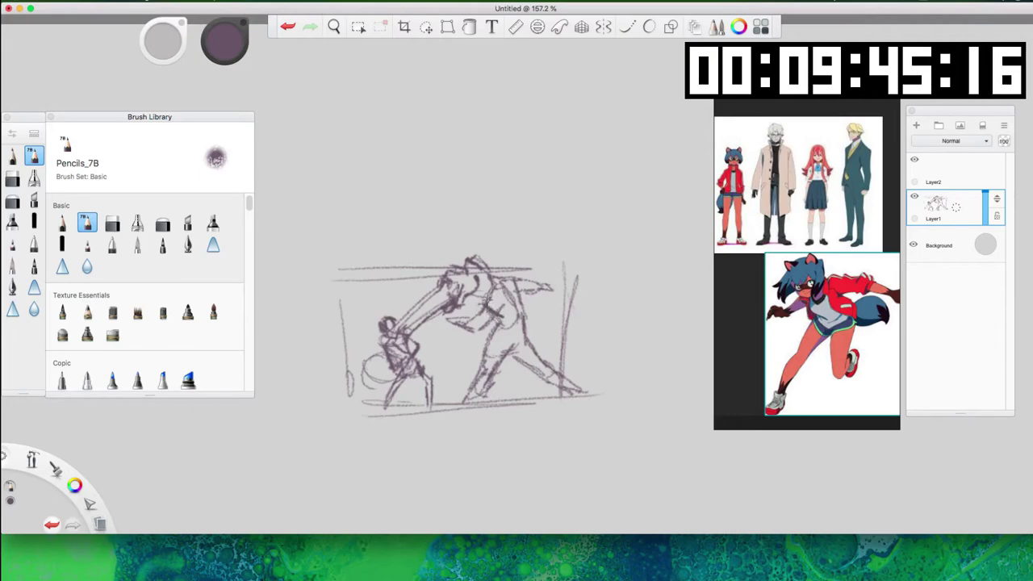
mouse_move(464, 317)
left_mouse_down()
mouse_move(463, 333)
mouse_move(486, 315)
left_mouse_up()
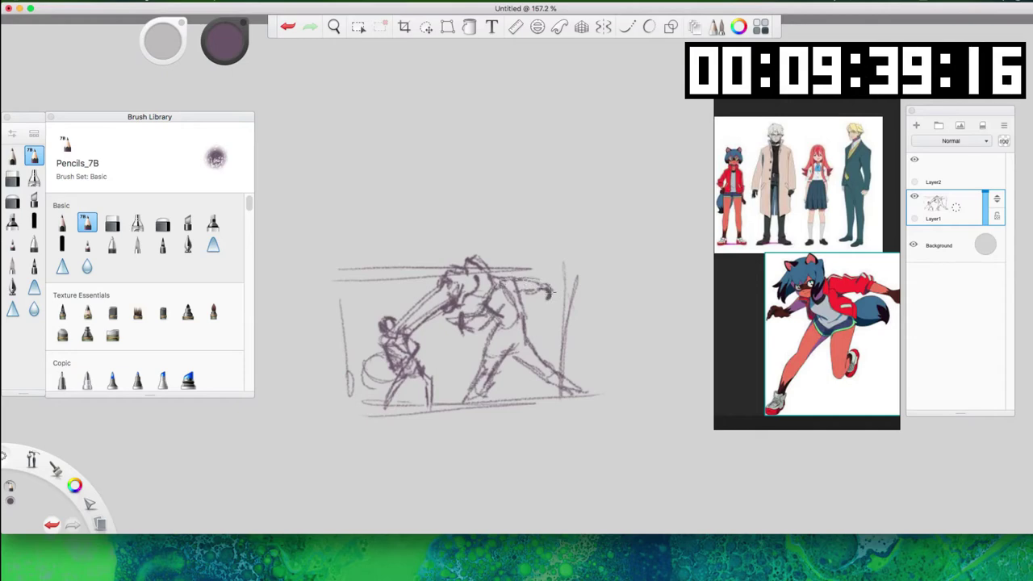
mouse_move(453, 321)
left_mouse_down()
mouse_move(446, 327)
mouse_move(456, 323)
mouse_move(446, 315)
left_mouse_up()
Draw heavy feet on the opponent and thicken the outlines of both legs.
left_click_drag(468, 390, 465, 391)
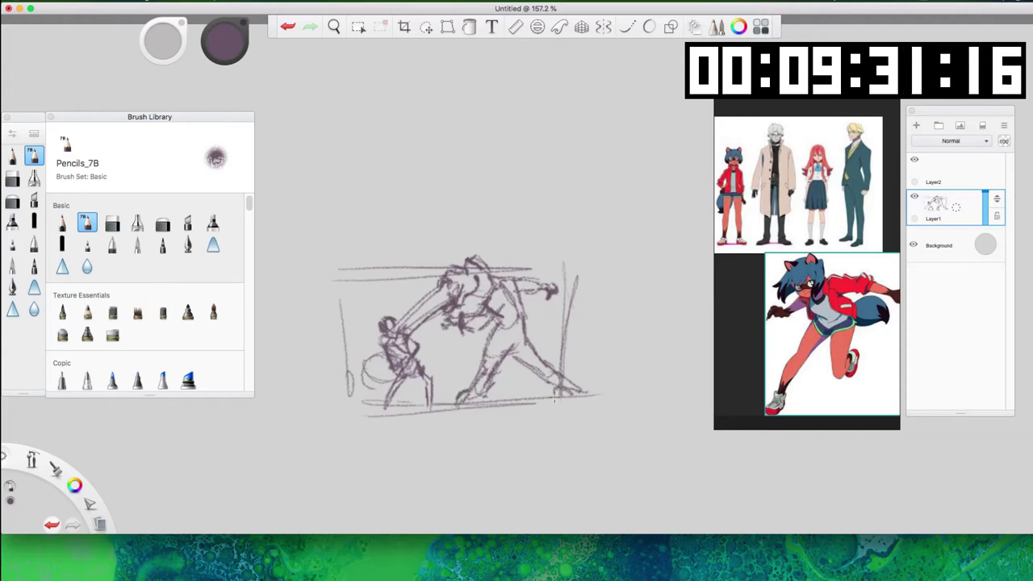
left_click_drag(570, 380, 557, 395)
mouse_move(464, 395)
left_mouse_down()
mouse_move(495, 399)
mouse_move(472, 365)
mouse_move(483, 351)
mouse_move(492, 389)
mouse_move(485, 365)
mouse_move(514, 339)
left_mouse_up()
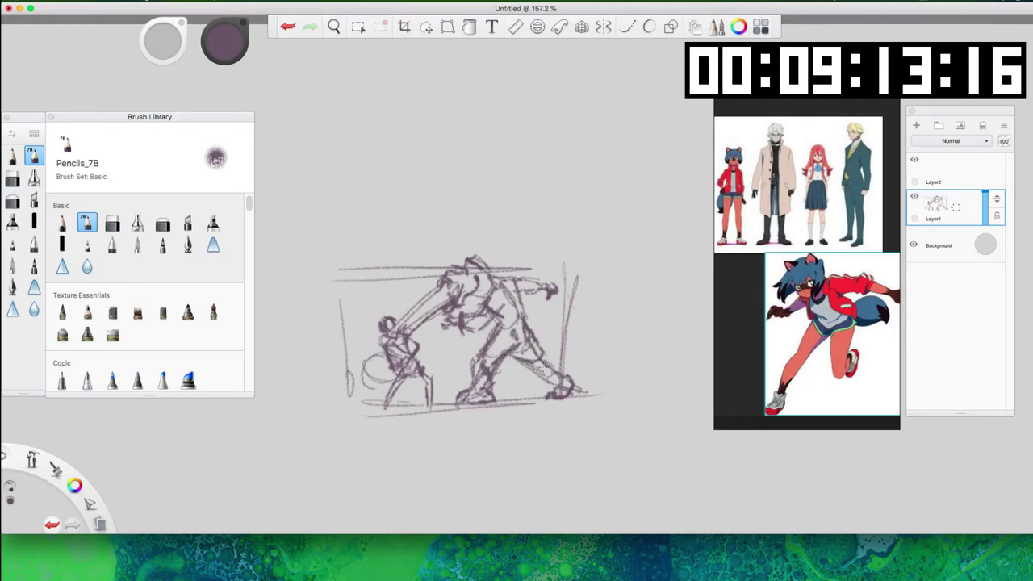
left_click_drag(536, 363, 561, 376)
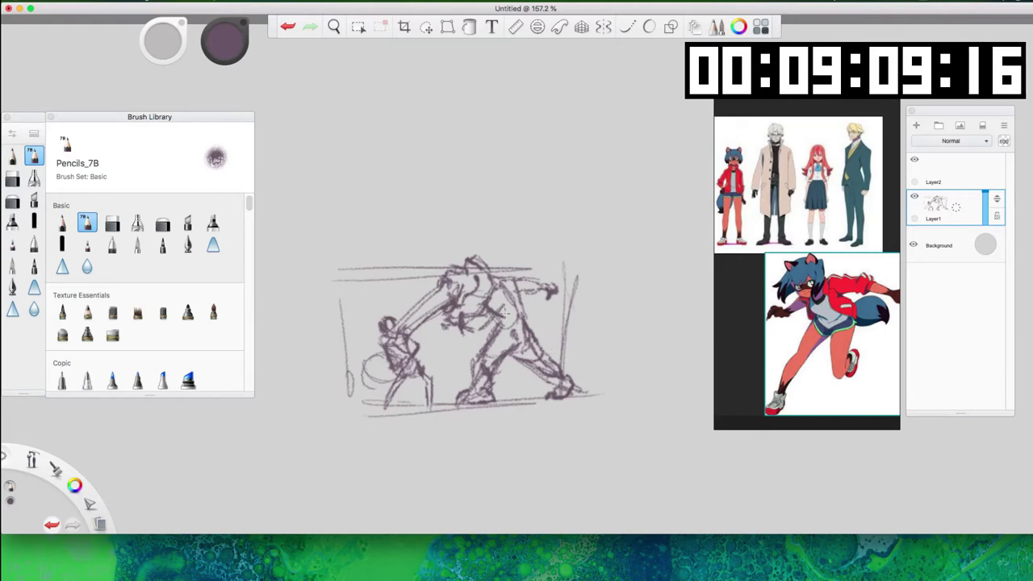
Clean up the opponent's arm and legs with the eraser and redraw the back sleeve and waist darker.
key("e")
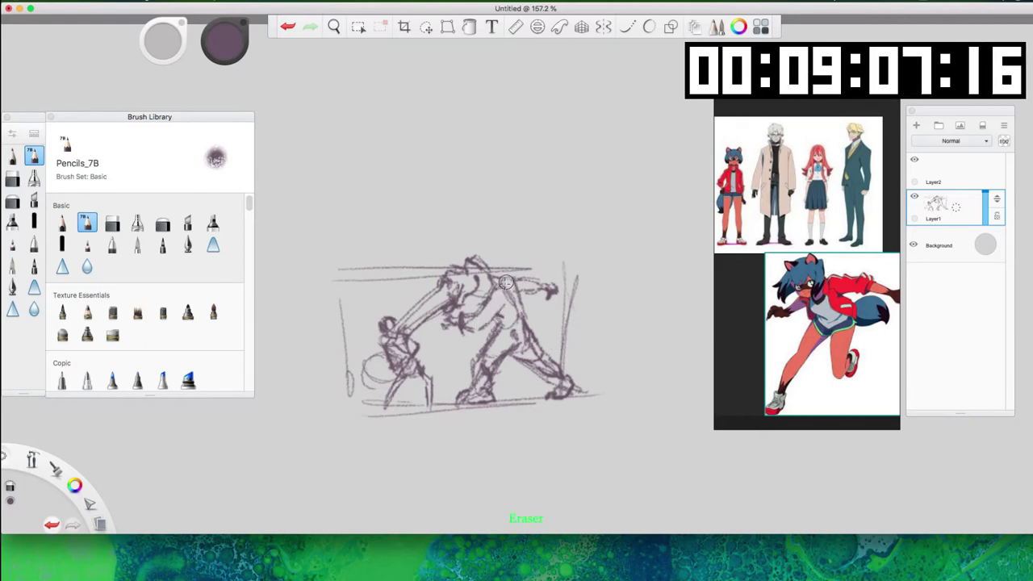
key("space")
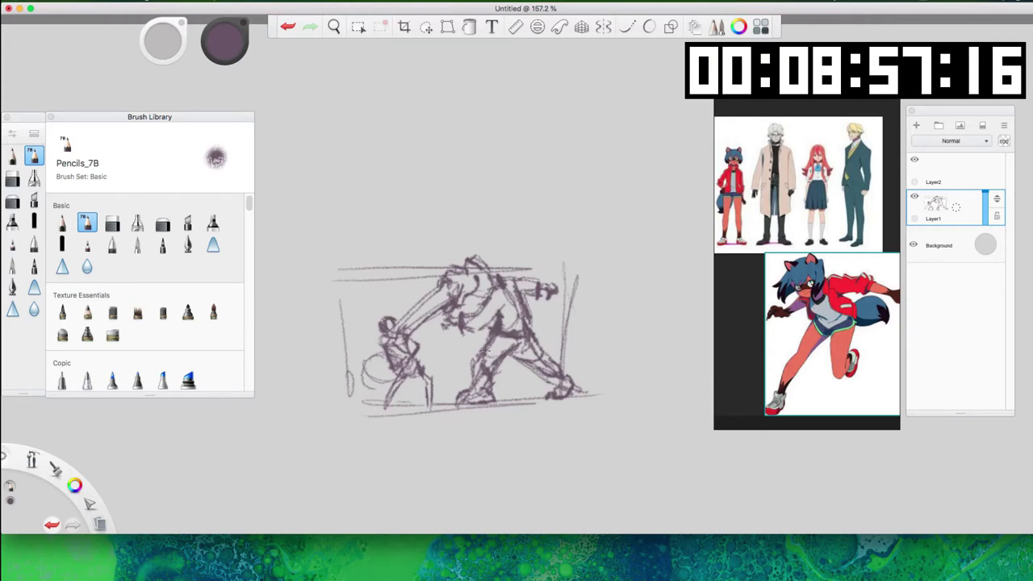
key("e")
mouse_move(546, 369)
left_mouse_down()
mouse_move(528, 352)
mouse_move(481, 391)
left_mouse_up()
key("e")
Shade the opponent's trousers, jacket and back sleeve with pencil hatching.
left_click_drag(509, 343, 482, 383)
mouse_move(507, 339)
left_mouse_down()
mouse_move(541, 359)
mouse_move(534, 363)
mouse_move(536, 345)
mouse_move(556, 386)
left_mouse_up()
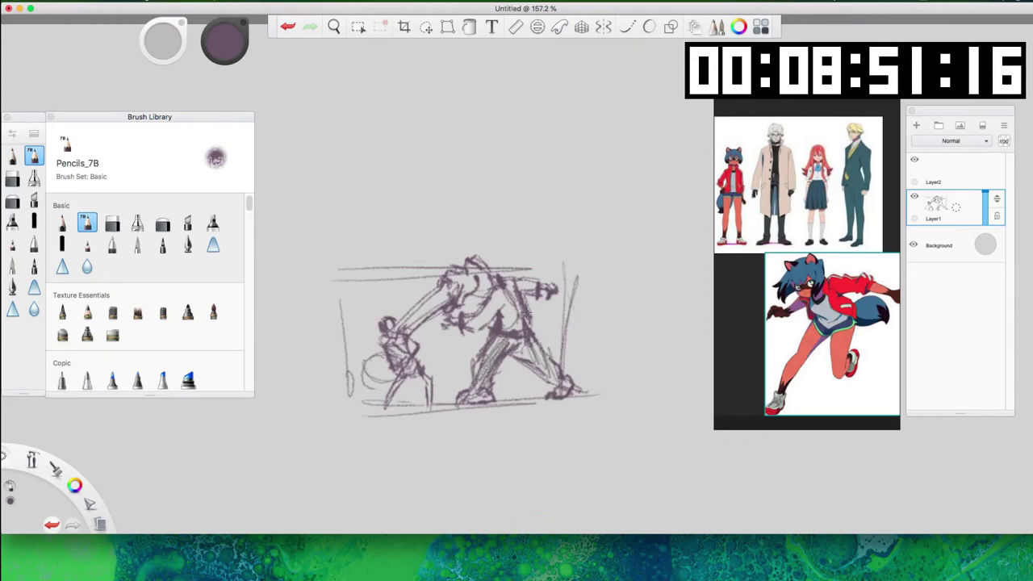
mouse_move(526, 295)
left_mouse_down()
mouse_move(512, 319)
mouse_move(498, 293)
mouse_move(473, 329)
left_mouse_up()
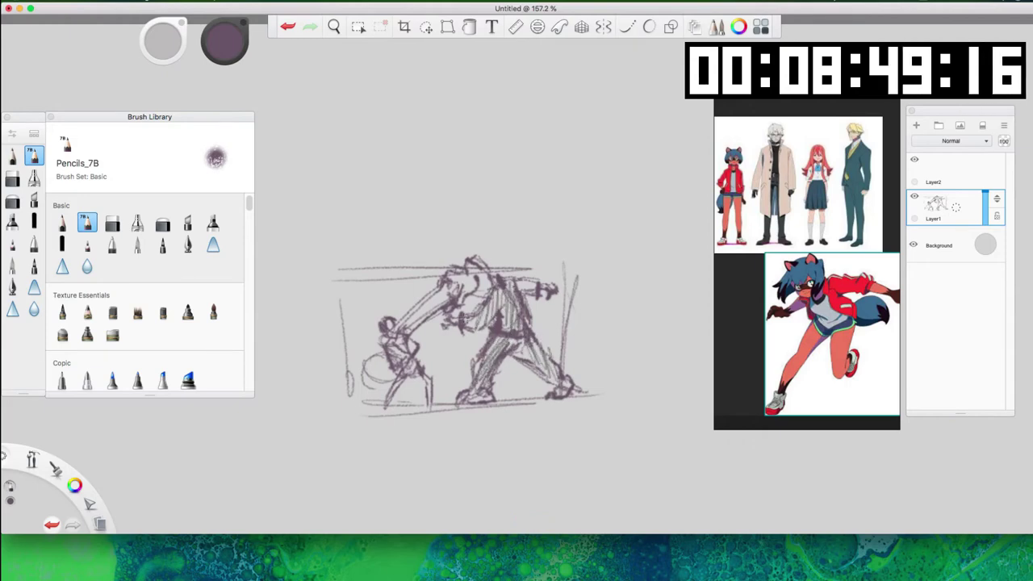
left_click_drag(513, 275, 537, 291)
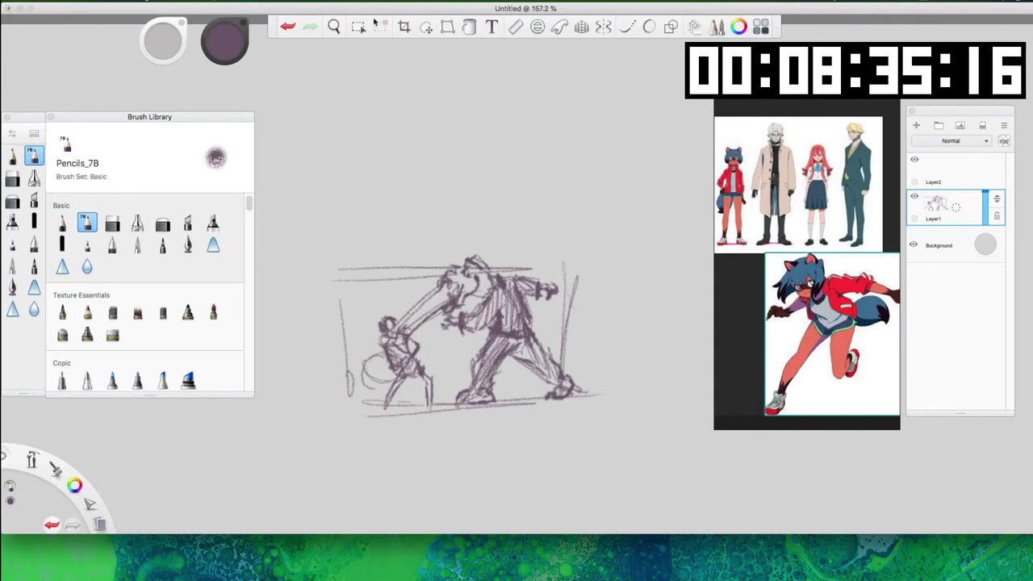
Enlarge the whole two-figure sketch on Layer1 to more than twice its size with the transform tool.
left_click(426, 26)
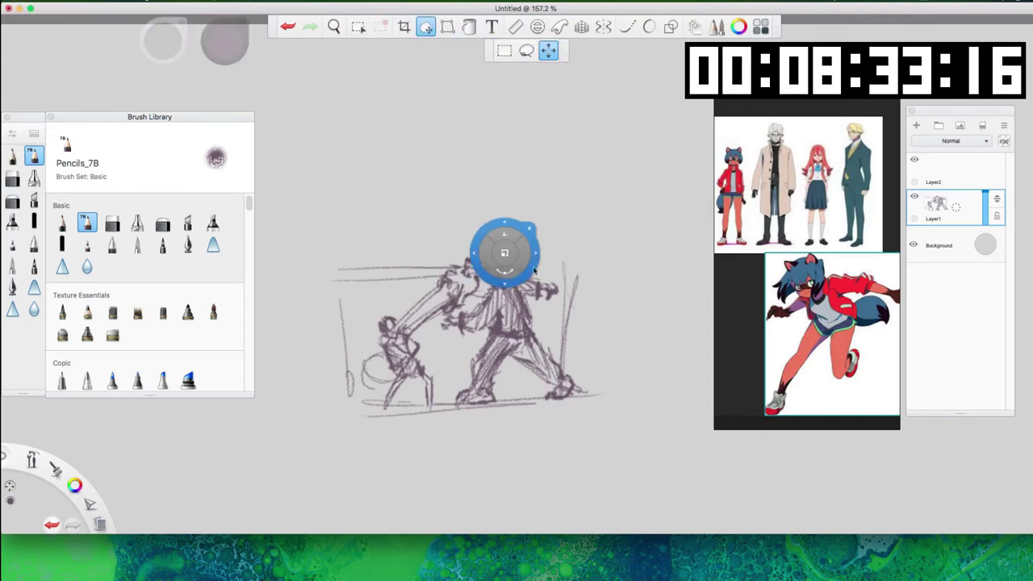
mouse_move(513, 252)
left_mouse_down()
mouse_move(661, 237)
mouse_move(607, 250)
left_mouse_up()
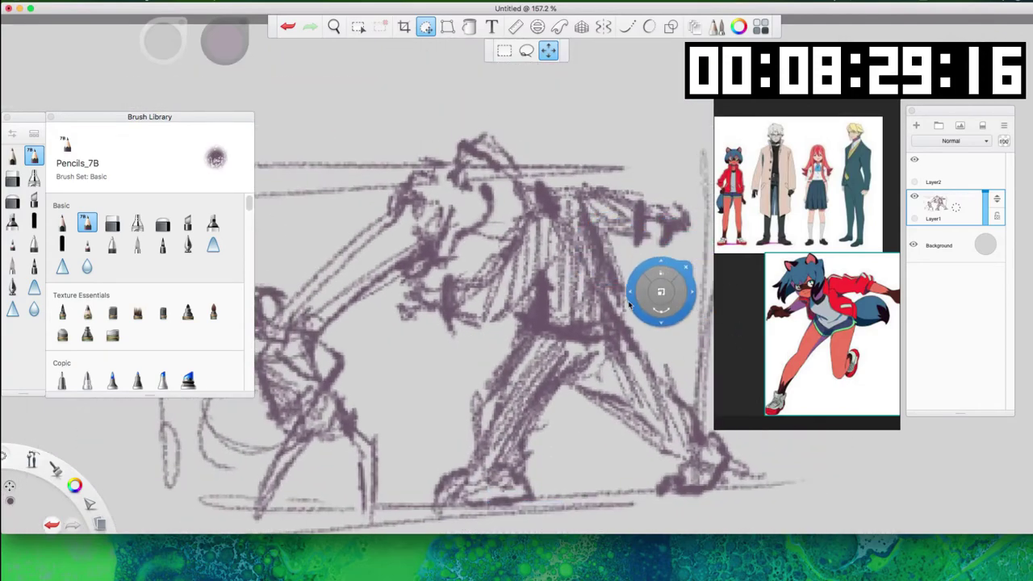
left_click(685, 271)
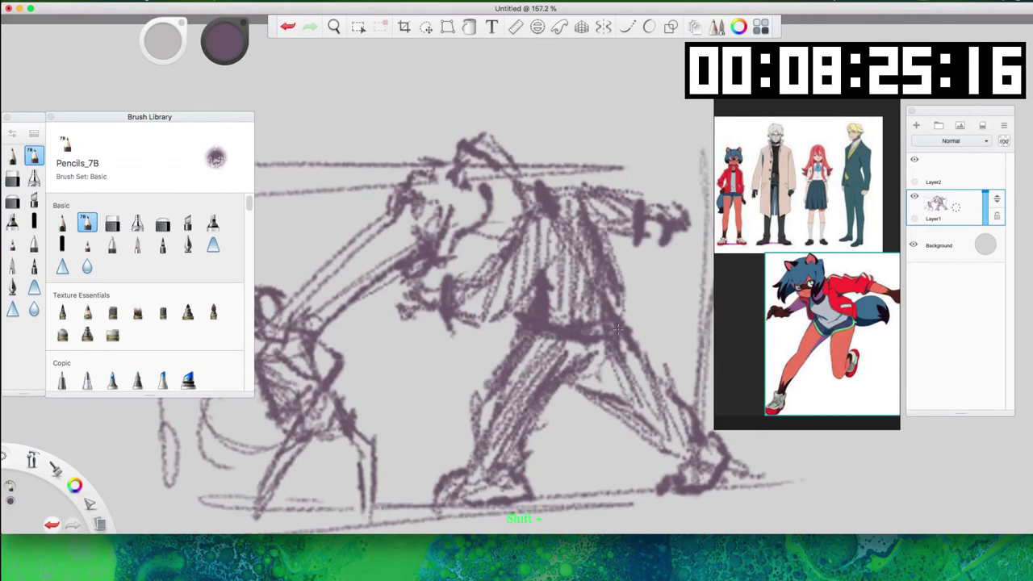
key("space")
left_click_drag(588, 312, 517, 334)
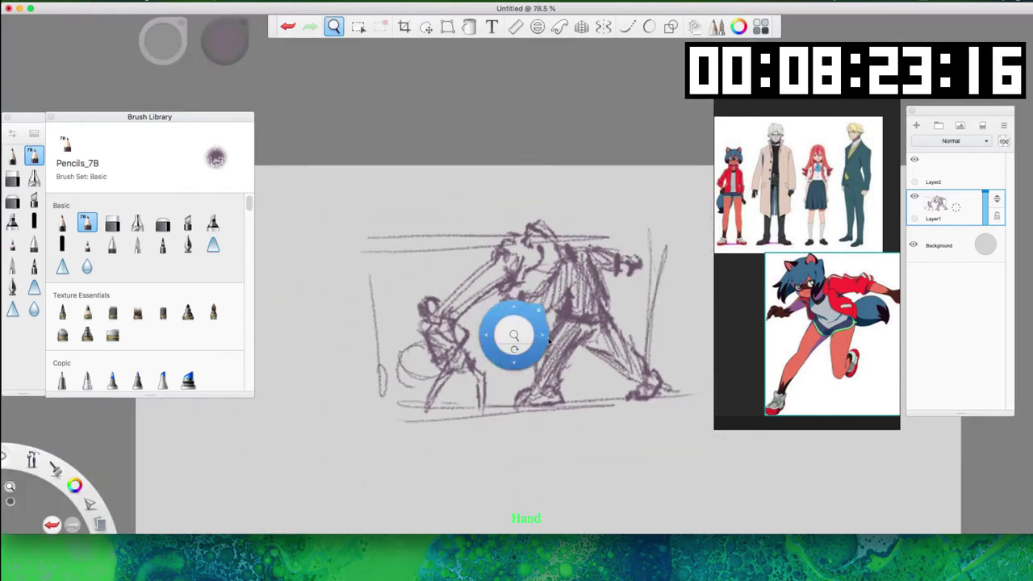
Make Layer2 the active layer and bring the two fighters closer in view for painting.
left_click_drag(610, 377, 547, 358)
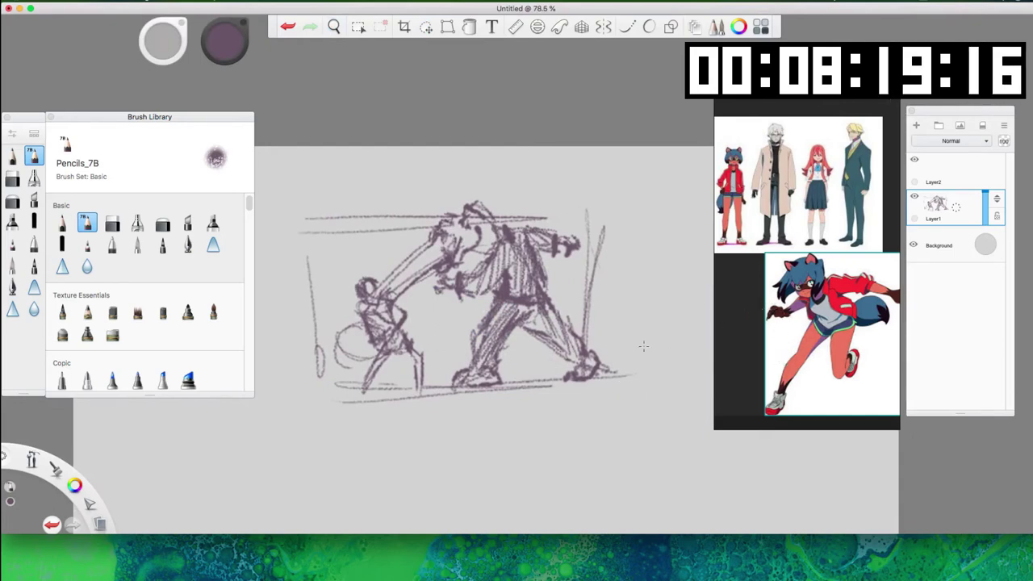
left_click(936, 174)
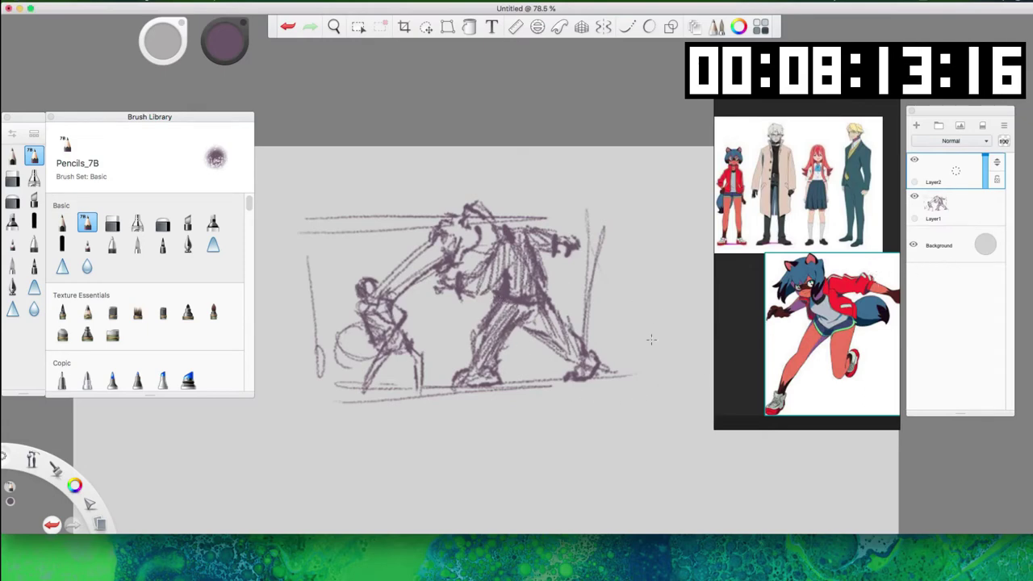
key("space")
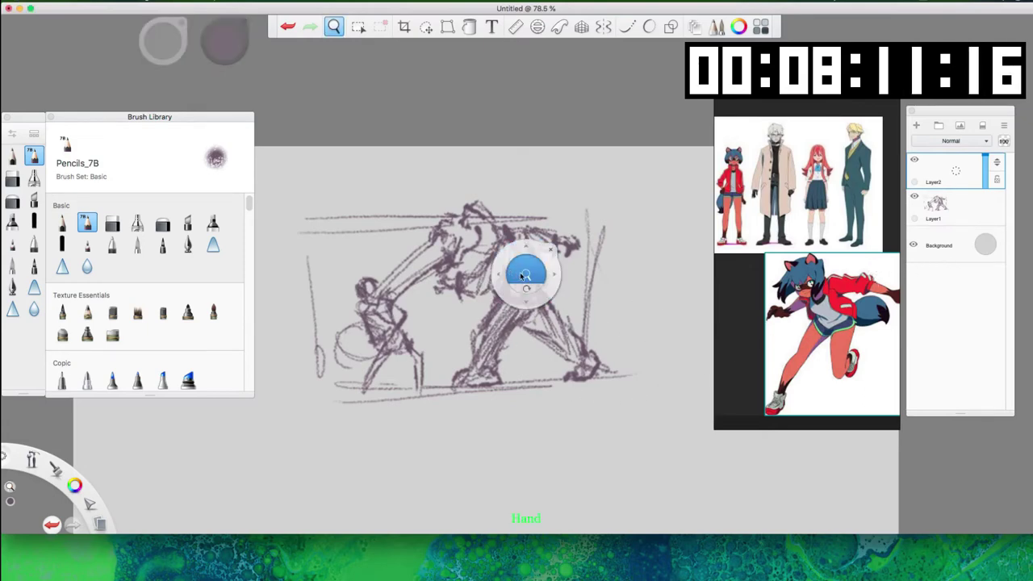
left_click_drag(520, 275, 567, 227)
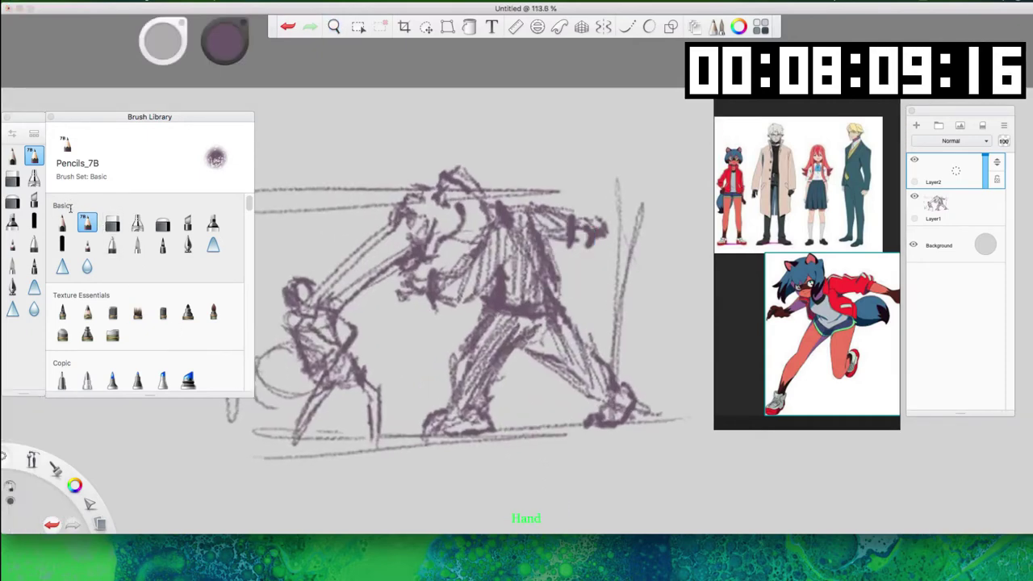
Try the Felt Tip Pen with a test stroke above the smaller fighter, and undo it.
left_click(34, 220)
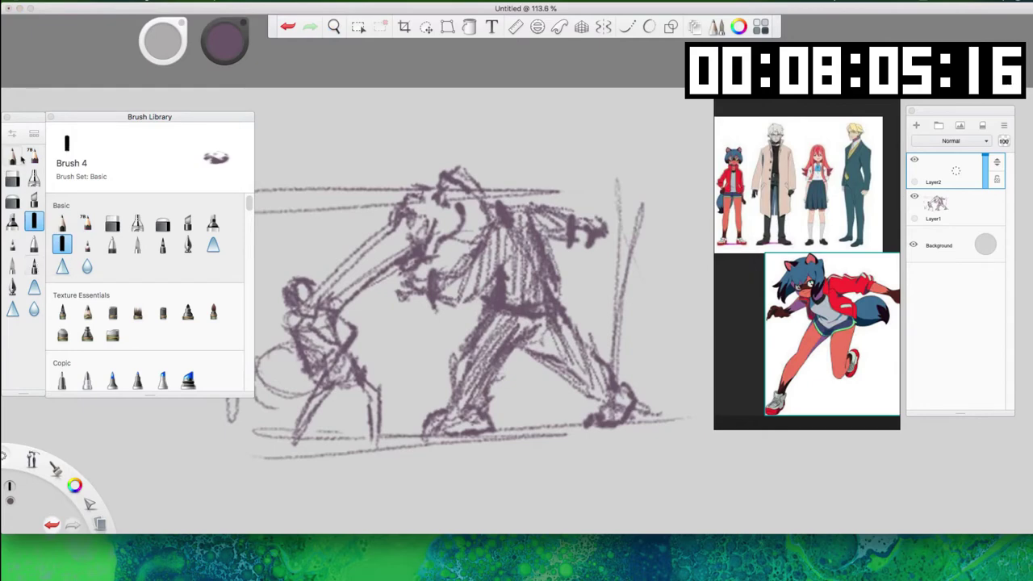
left_click(34, 265)
mouse_move(326, 224)
left_mouse_down()
mouse_move(339, 234)
mouse_move(396, 198)
left_mouse_up()
key("super+z")
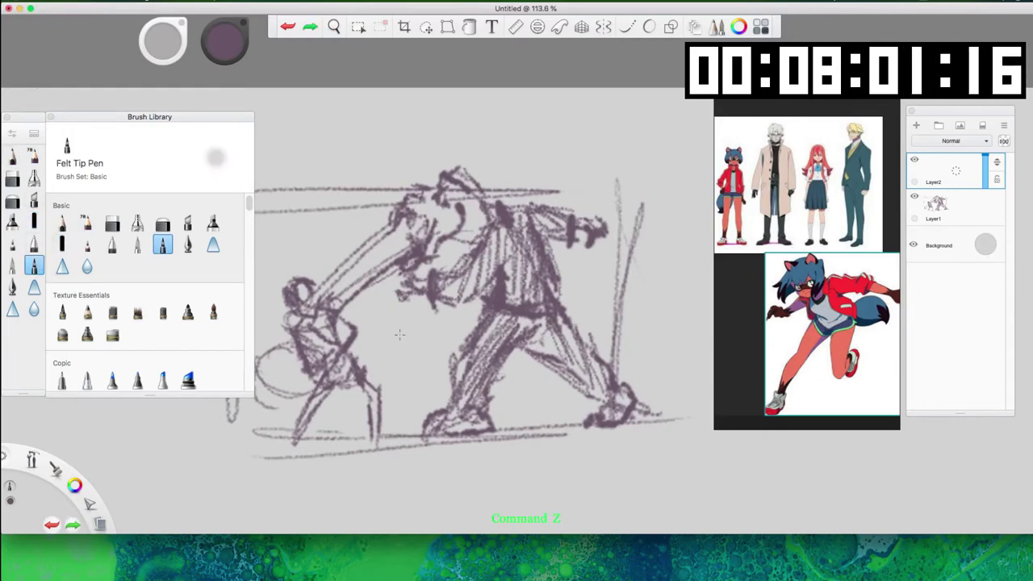
Switch to the Inking Pen and darken its purple colour, undoing the test strokes made with it.
left_click(12, 287)
mouse_move(256, 226)
left_mouse_down()
mouse_move(289, 203)
mouse_move(359, 212)
left_mouse_up()
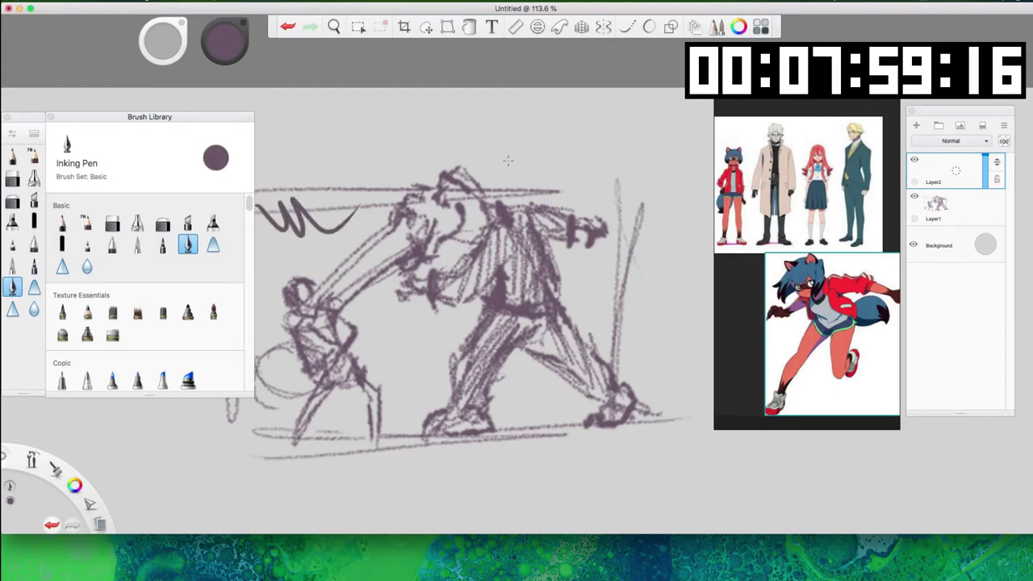
key("super+z")
left_click_drag(224, 42, 231, 106)
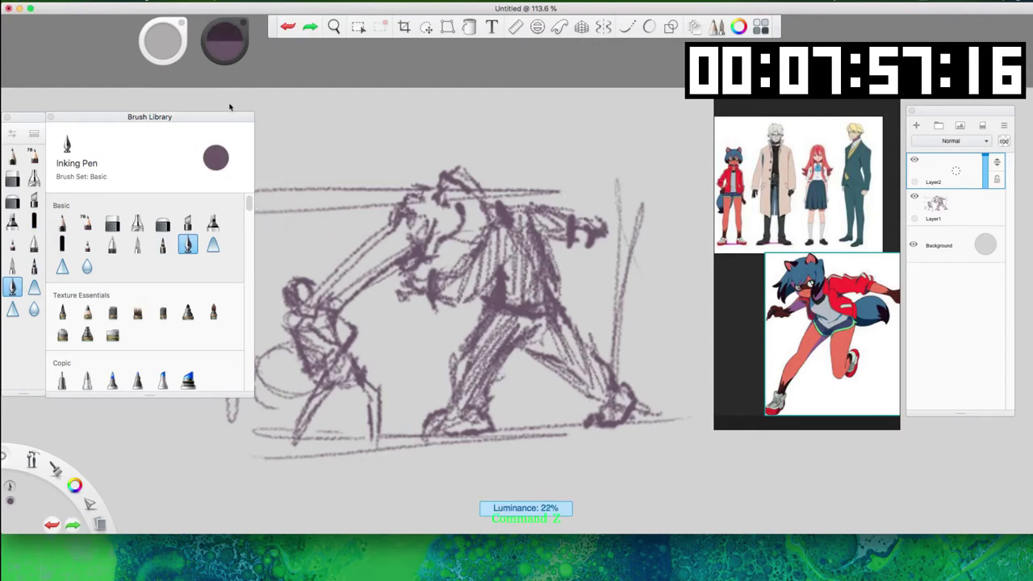
mouse_move(334, 201)
left_mouse_down()
mouse_move(358, 228)
mouse_move(395, 195)
left_mouse_up()
key("super+z")
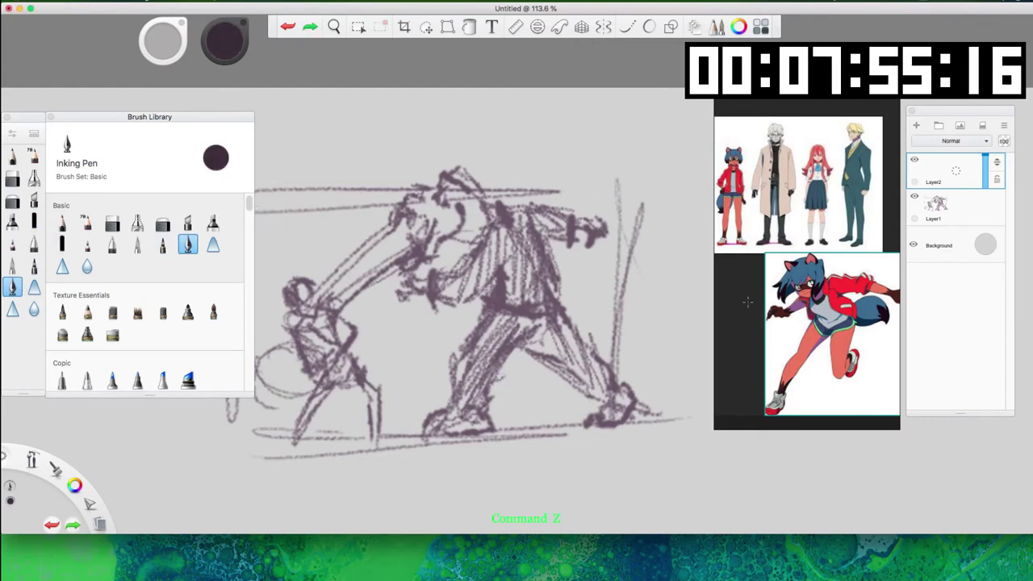
Fade the sketch on Layer1 by lowering the layer's opacity to about half.
left_click(945, 205)
left_click_drag(987, 215, 985, 207)
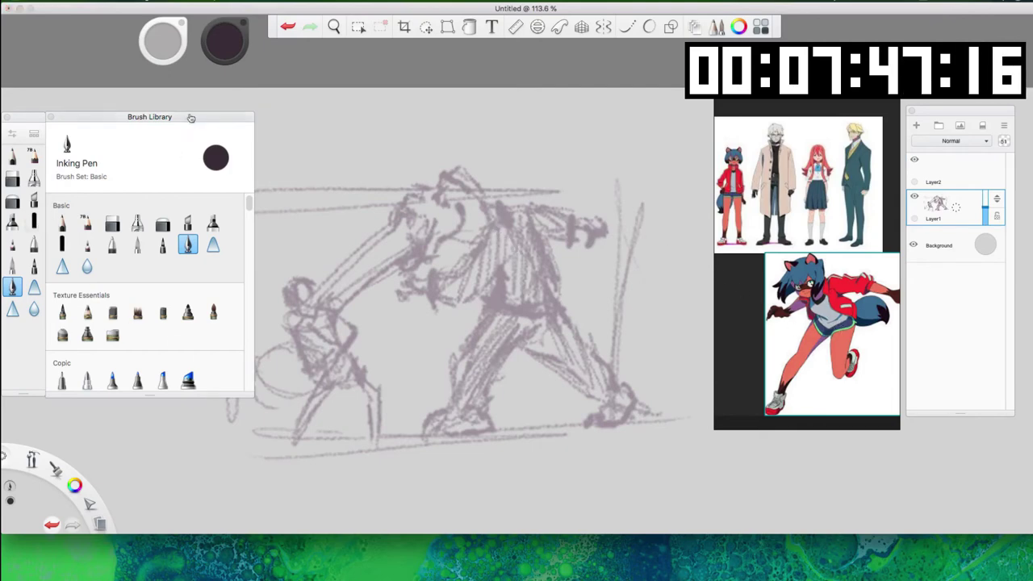
Try to sample a colour from the reference character artwork with the colour picker.
left_click(224, 40)
left_click(251, 51)
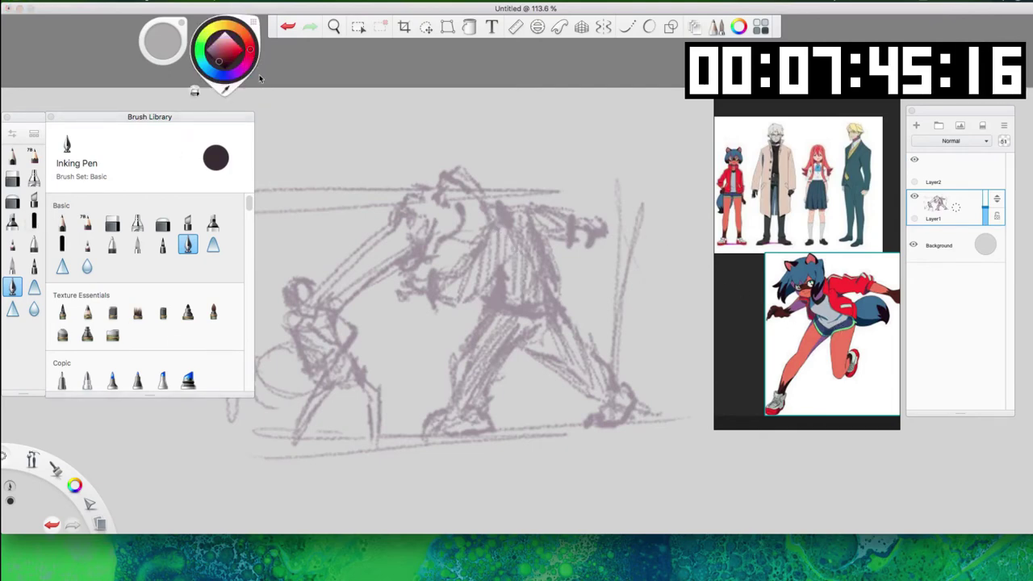
left_click(226, 90)
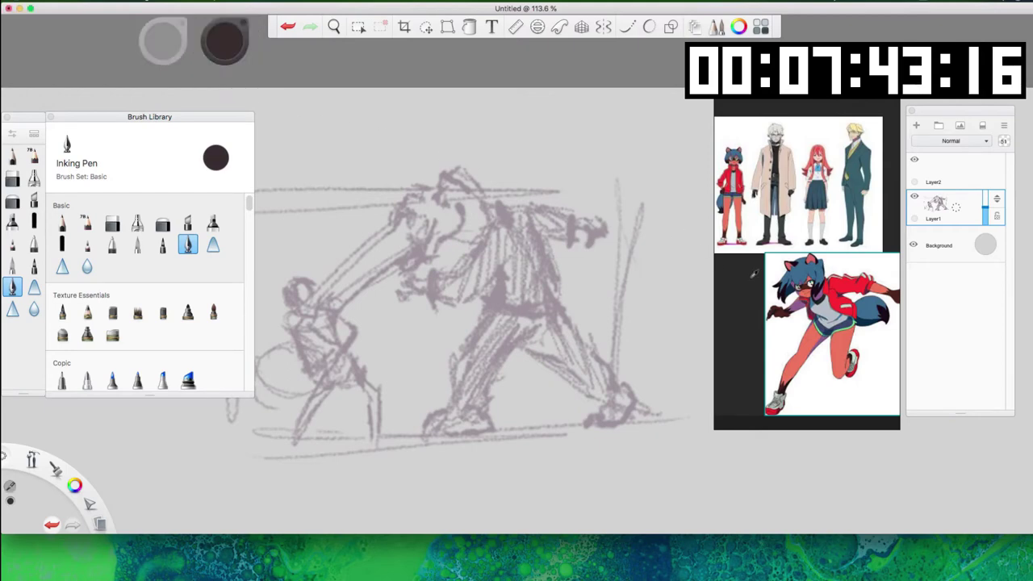
key("Tab")
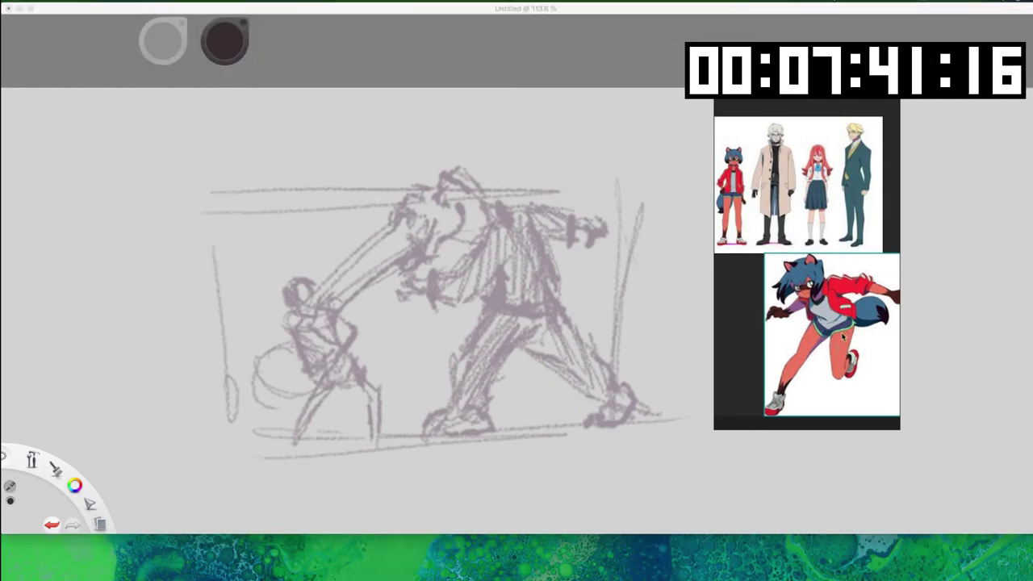
key("Tab")
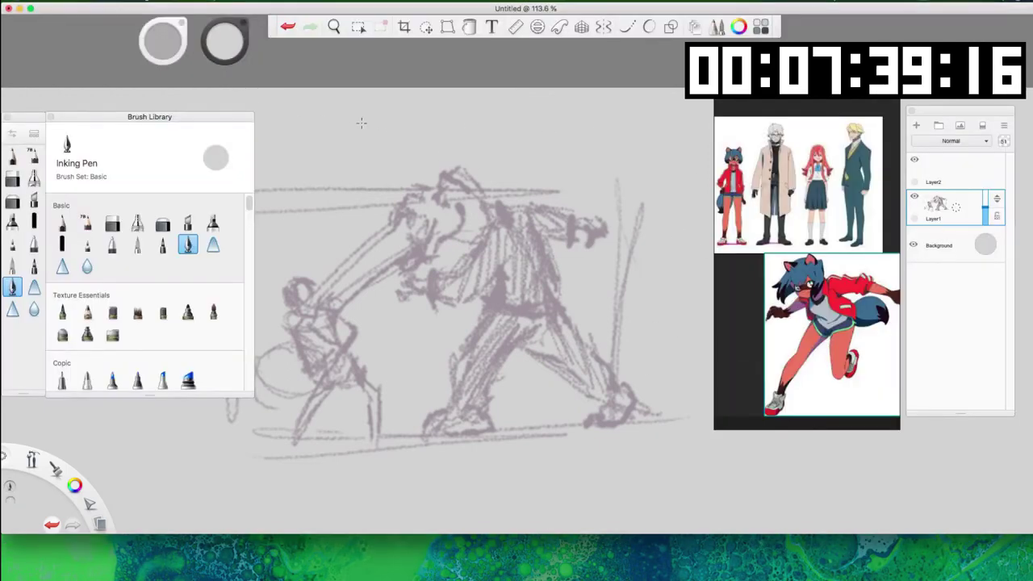
Choose a bright red and block in the smaller fighter's jacket and sleeves on Layer2, undoing the first fill made on Layer1.
left_click(224, 45)
left_click(232, 49)
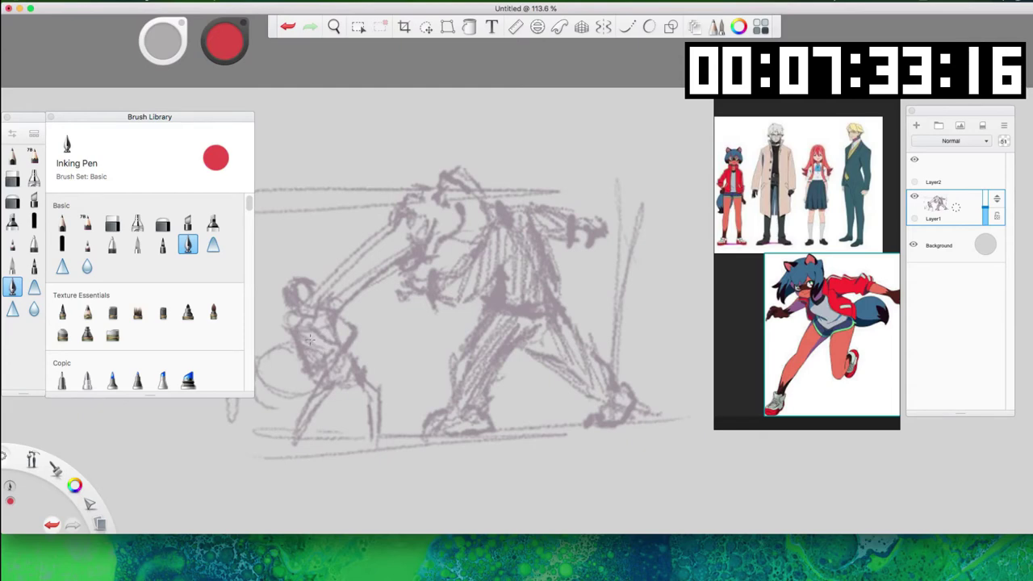
mouse_move(326, 340)
left_mouse_down()
mouse_move(310, 355)
mouse_move(298, 325)
mouse_move(306, 360)
left_mouse_up()
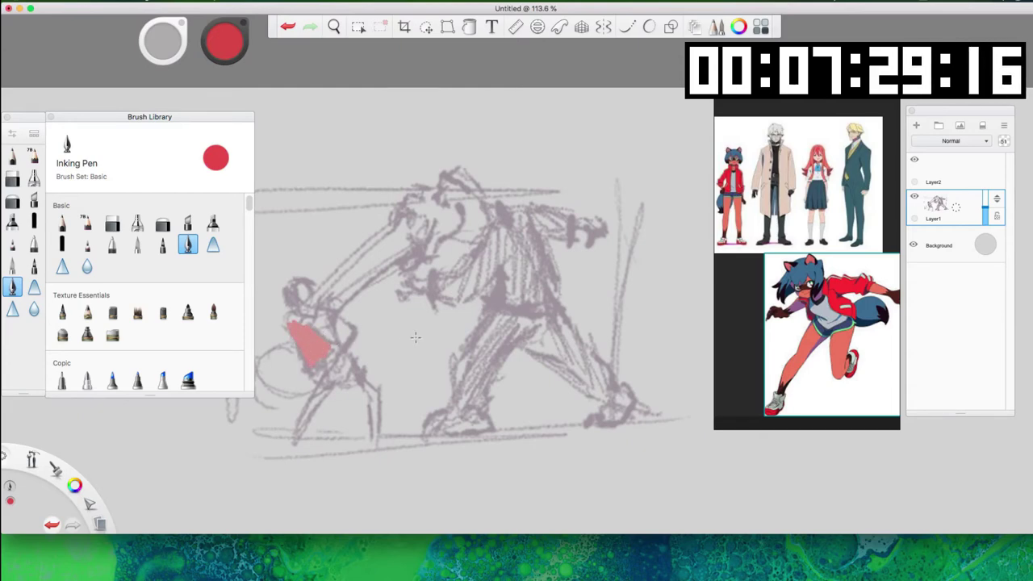
key("super+z")
key("super+z")
mouse_move(303, 321)
left_mouse_down()
mouse_move(327, 348)
mouse_move(298, 323)
mouse_move(311, 357)
mouse_move(299, 316)
mouse_move(317, 305)
mouse_move(303, 301)
mouse_move(291, 319)
mouse_move(341, 341)
left_mouse_up()
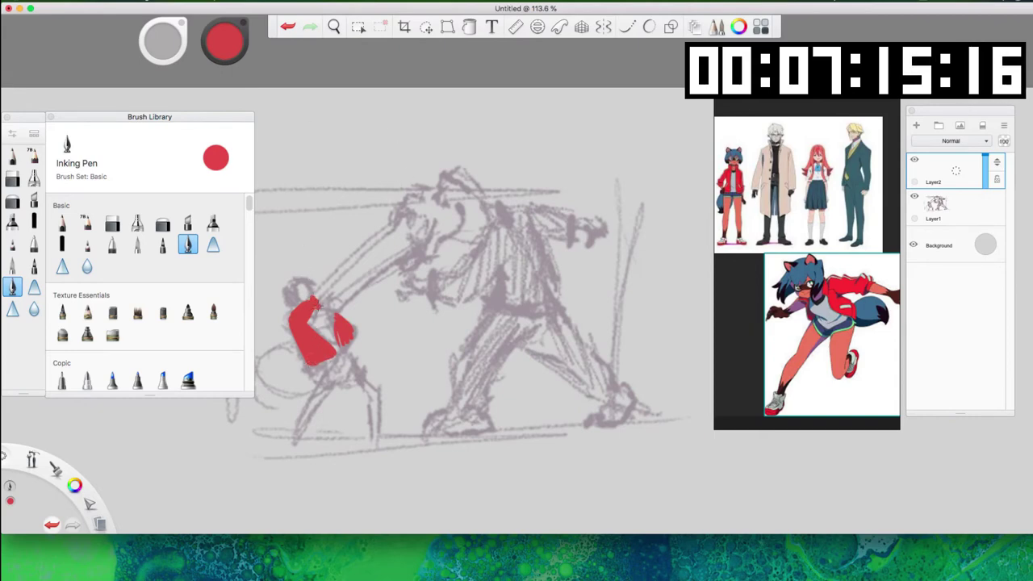
left_click_drag(352, 297, 332, 304)
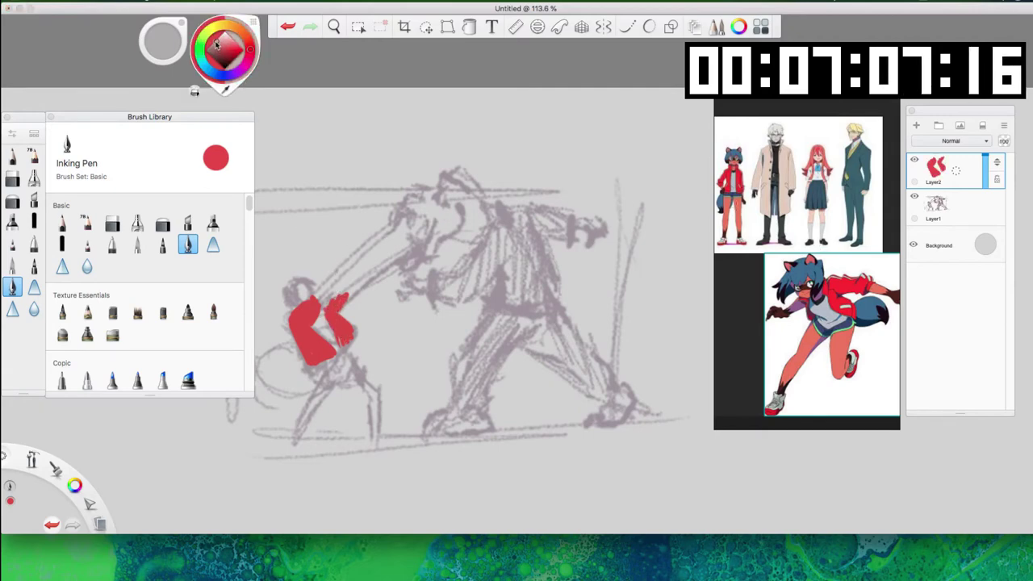
Paint the shirt between the red jacket panels in pale pinkish grey and the collar area in dark brown.
left_click(219, 39)
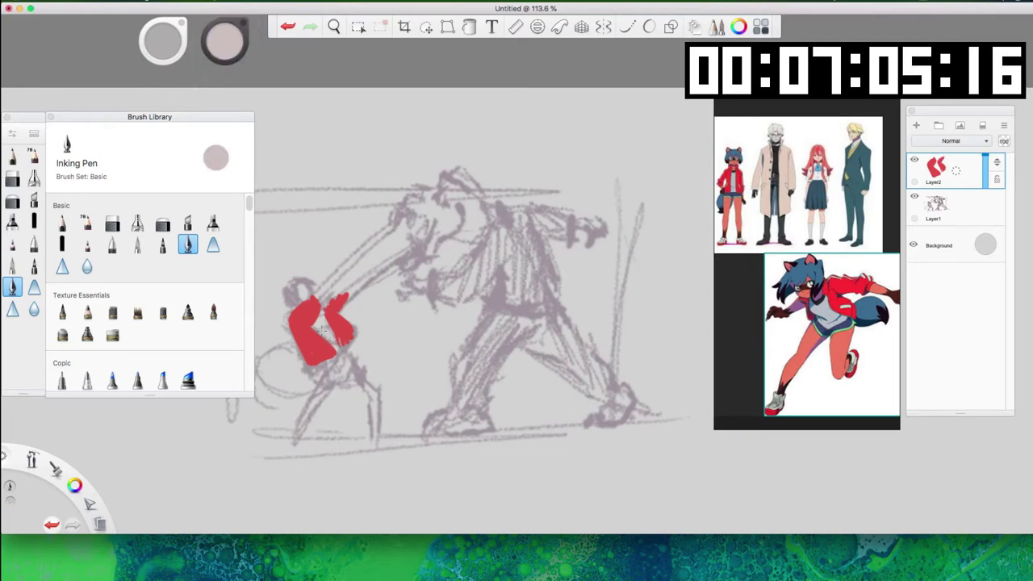
mouse_move(324, 337)
left_mouse_down()
mouse_move(334, 340)
mouse_move(321, 319)
left_mouse_up()
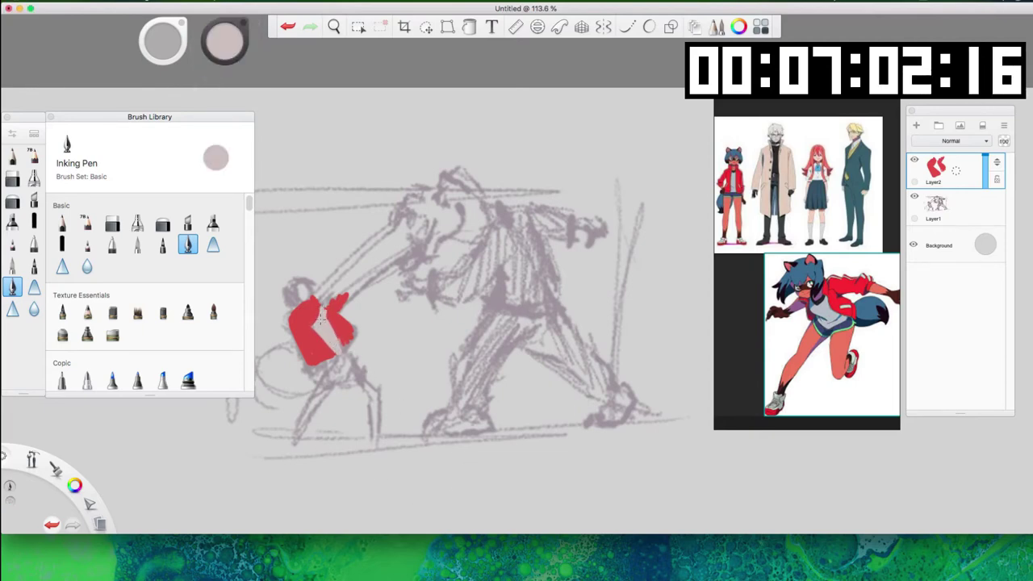
left_click(225, 46)
left_click(217, 59)
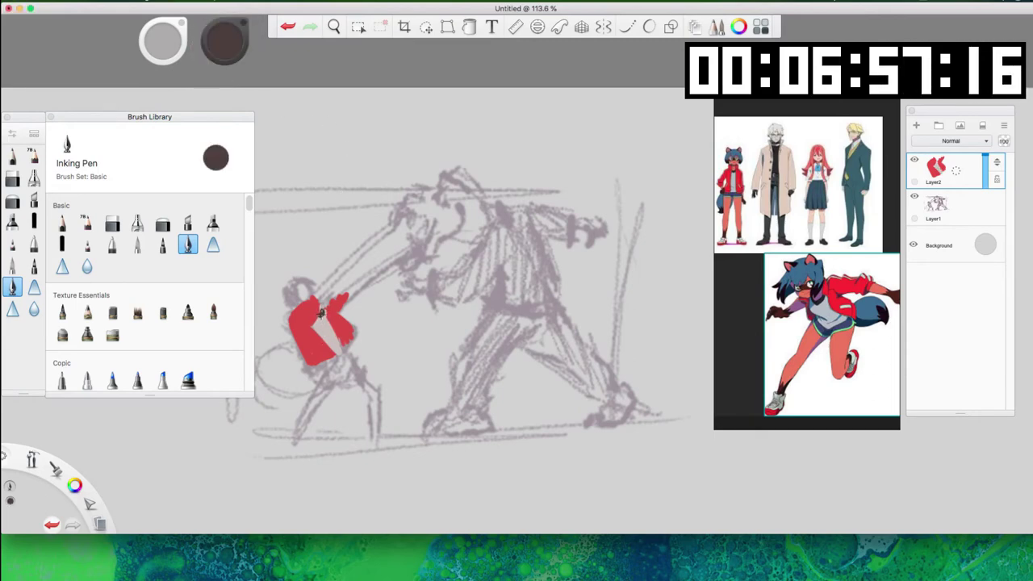
Choose a dark red and paint the shadow along the jacket's inner edge, redoing the first stroke and trimming it with the eraser.
left_click(224, 62)
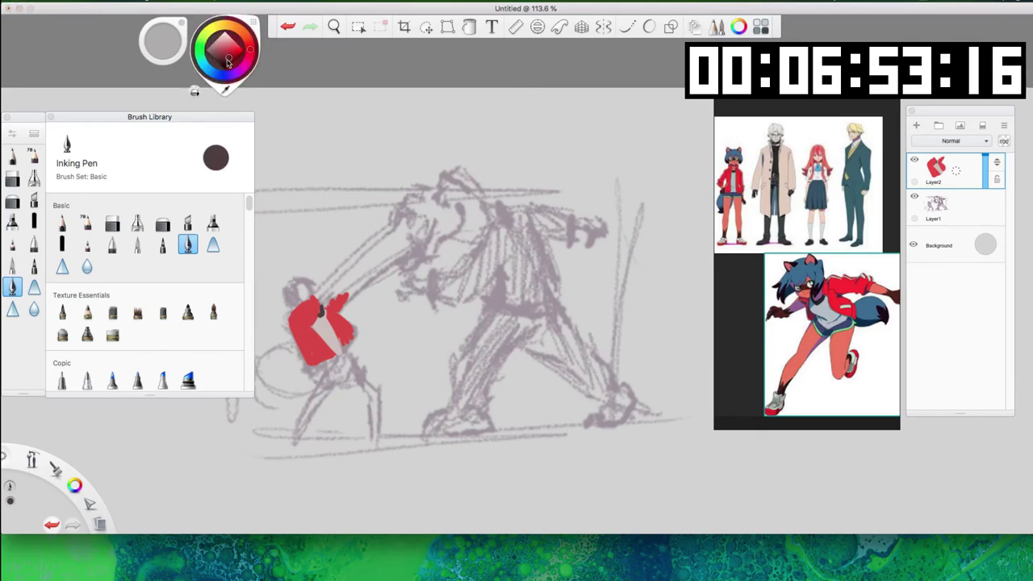
left_click(228, 63)
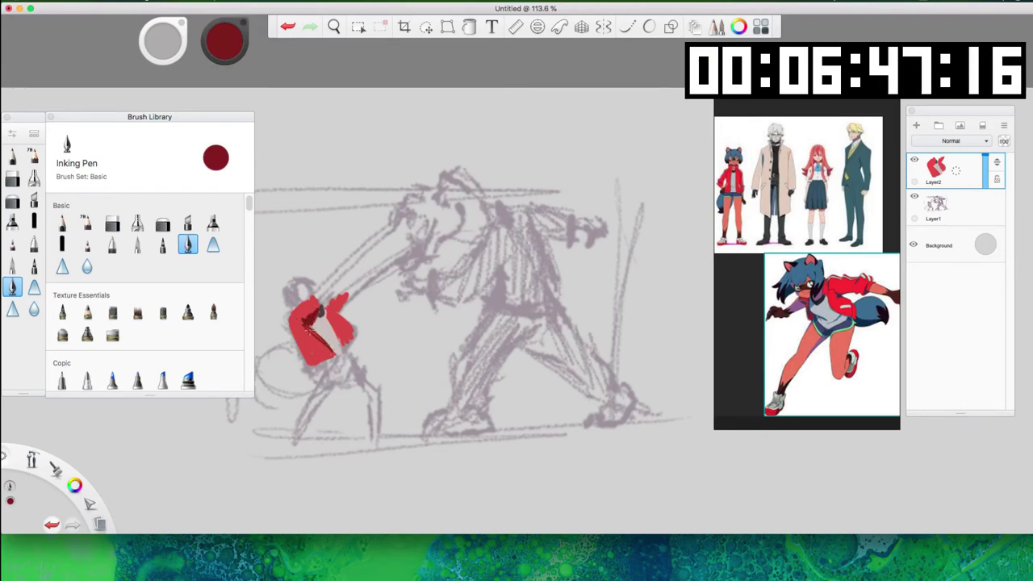
key("super+z")
left_click_drag(315, 334, 339, 352)
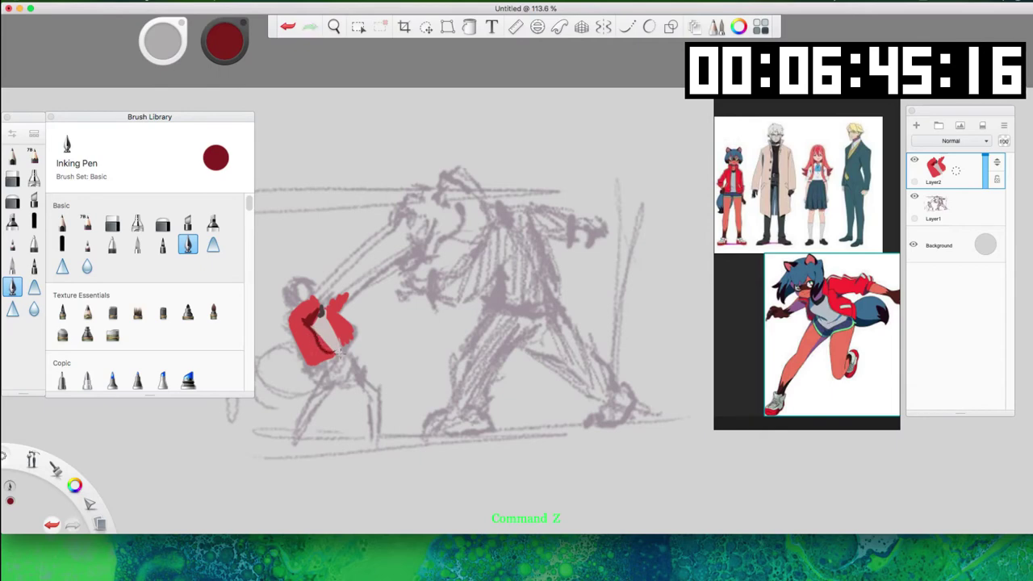
key("e")
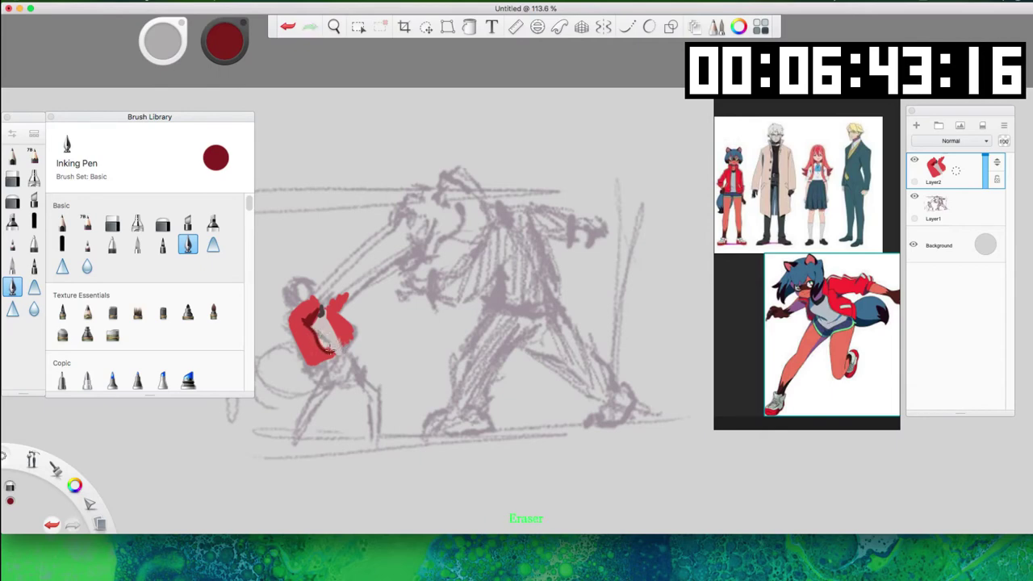
key("b")
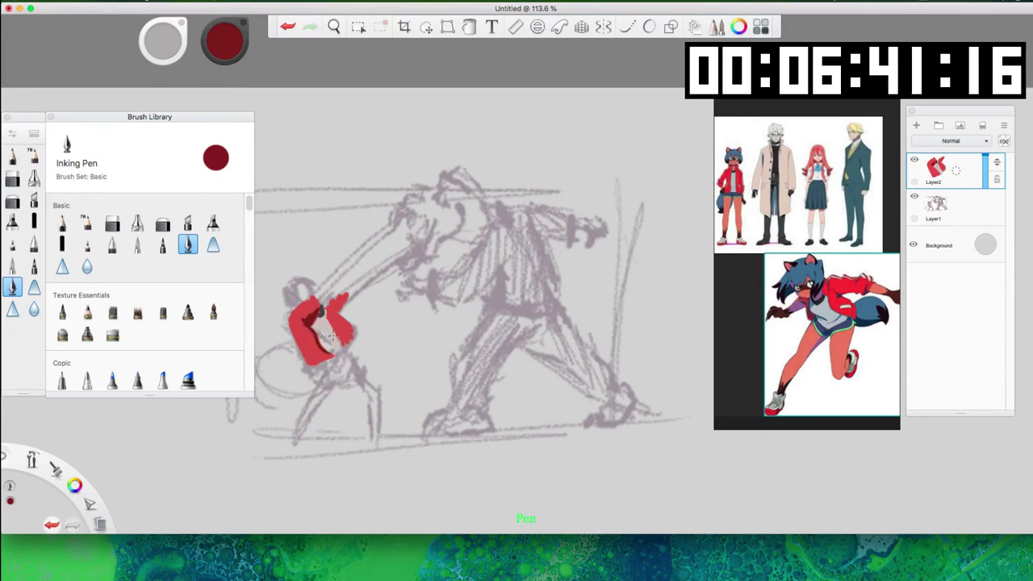
Clean up the shirt edge with its sampled colour and shade the jacket's sleeve folds and outer edge in sampled dark reds.
left_click(327, 337, "alt")
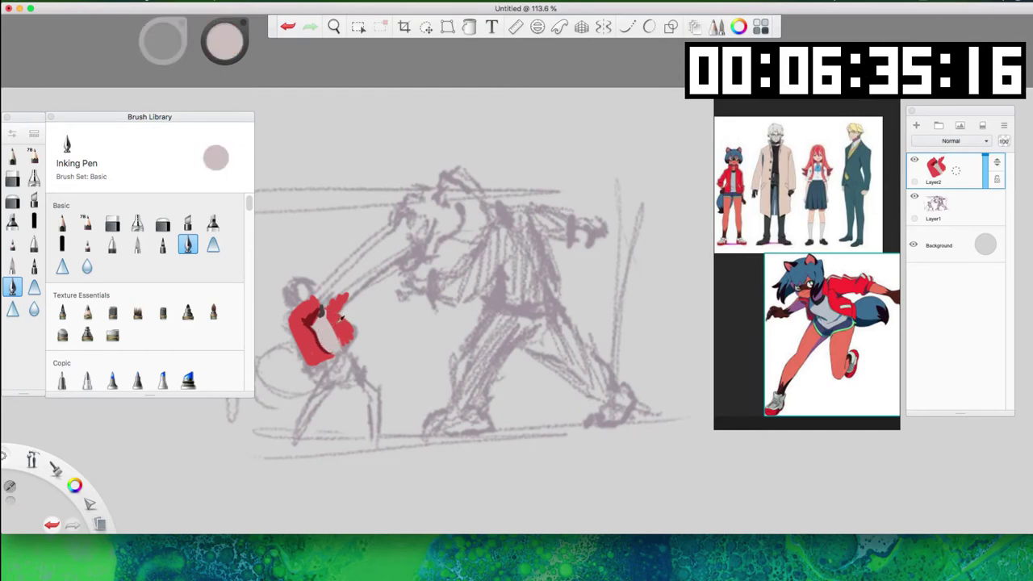
left_click(312, 322, "alt")
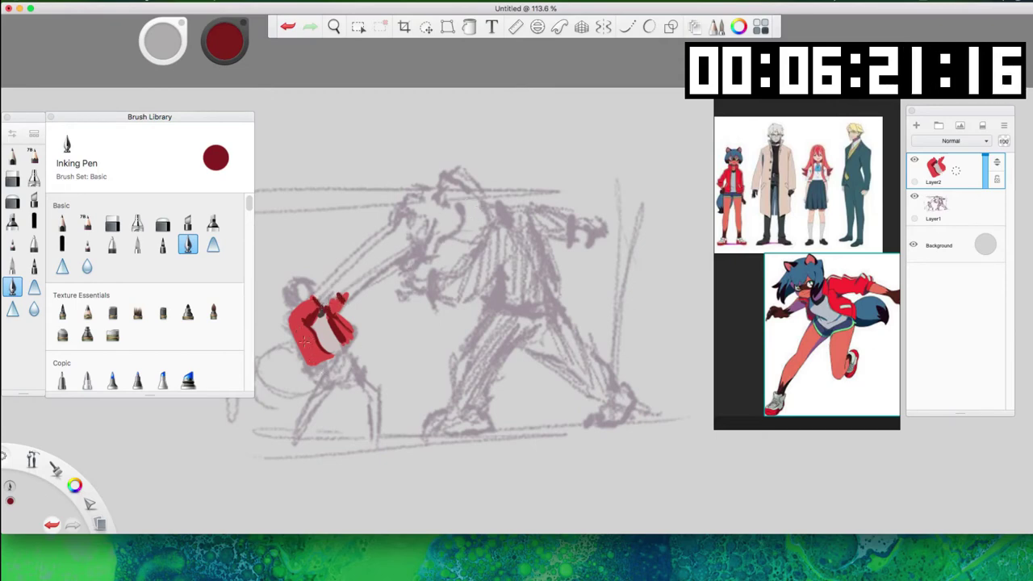
left_click_drag(290, 325, 305, 368)
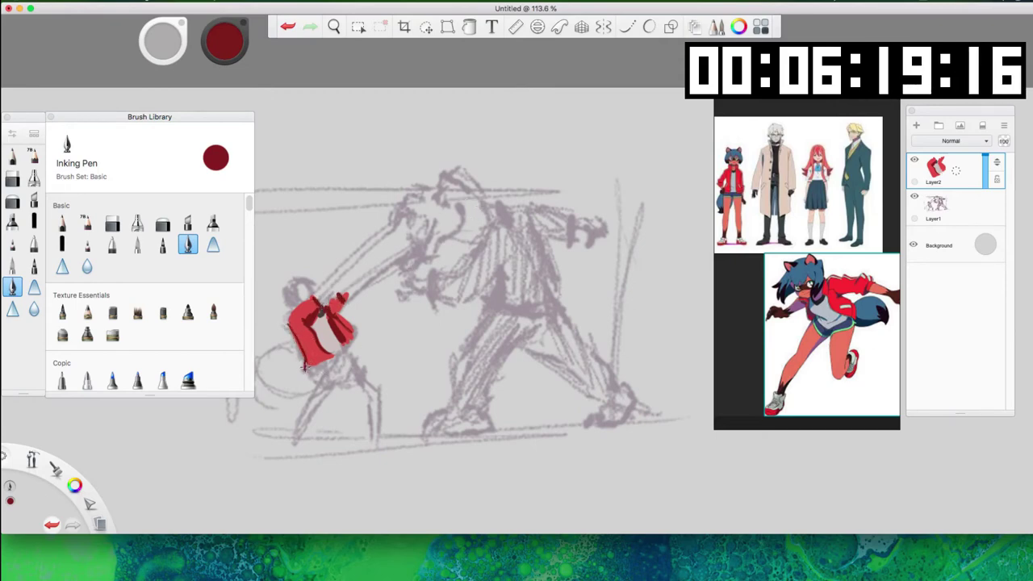
left_click_drag(288, 323, 293, 309)
key("i")
left_click(301, 304)
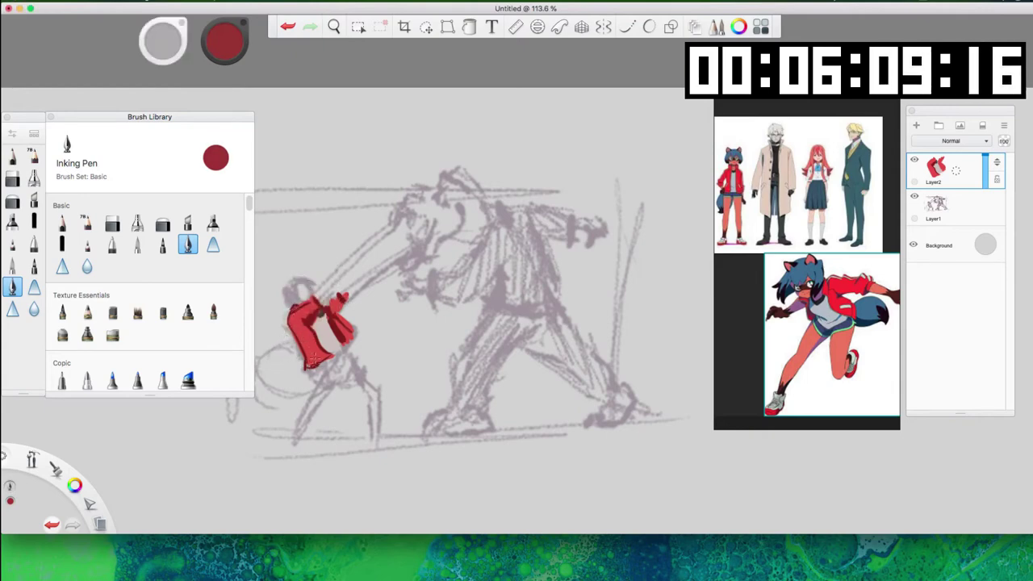
Sample the shirt's pale colour, darken it in two stages and shade the smaller fighter's shirt and waist.
key("alt")
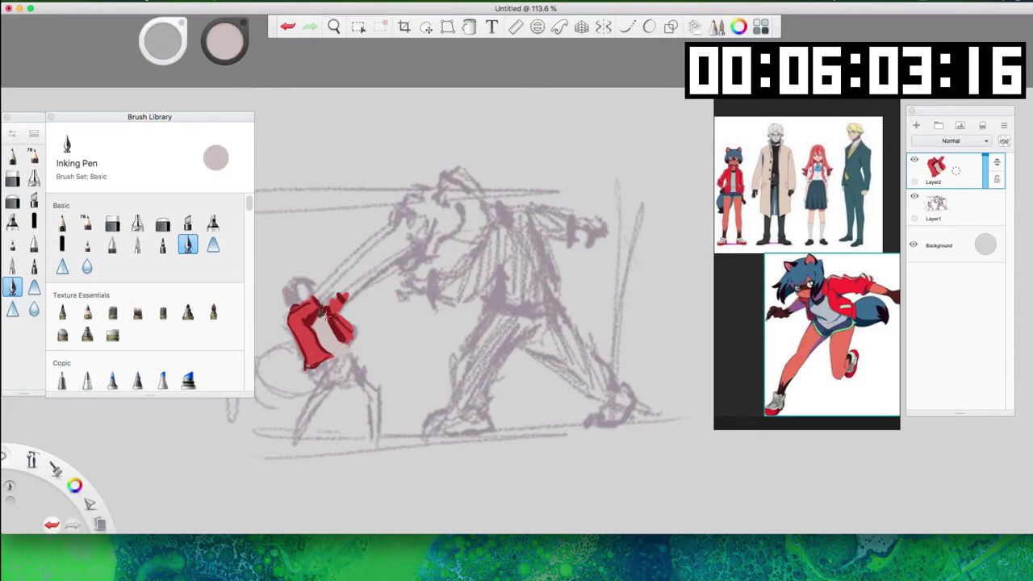
left_click_drag(218, 40, 226, 68)
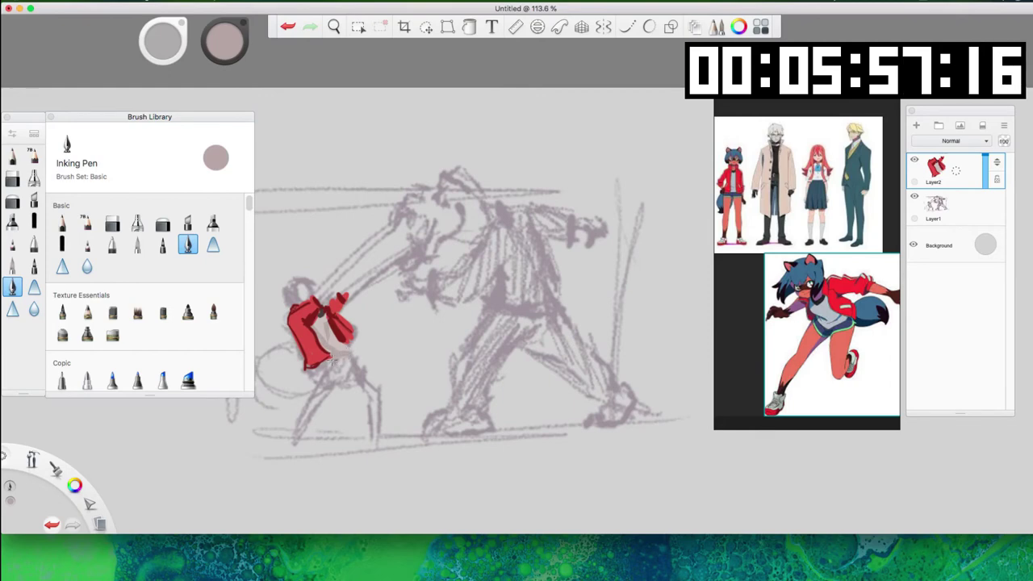
left_click_drag(226, 35, 226, 58)
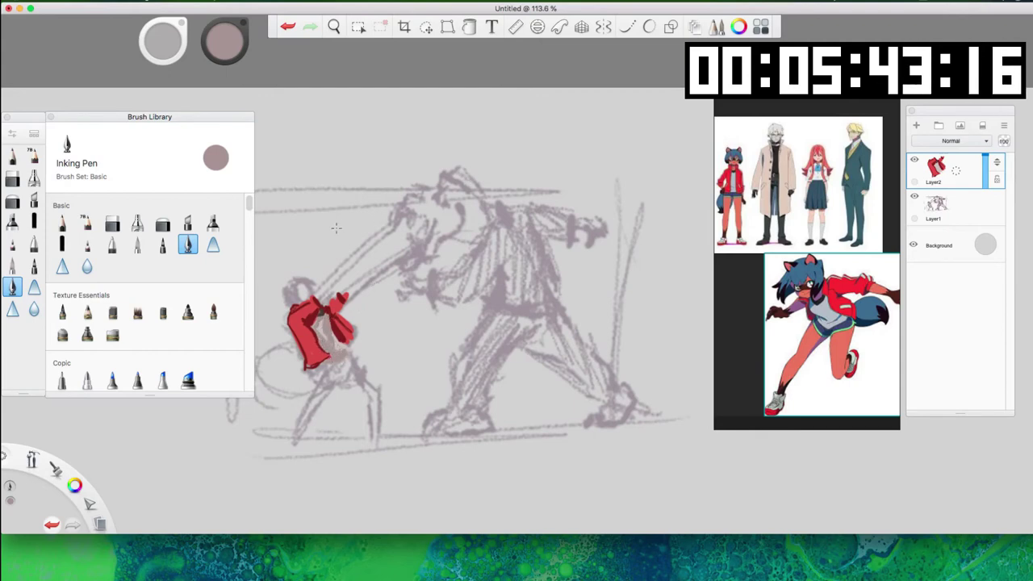
Choose an orange and paint the ears and face area on the smaller fighter's head.
left_click(226, 42)
mouse_move(238, 51)
left_mouse_down()
mouse_move(233, 28)
mouse_move(231, 49)
left_mouse_up()
left_click(240, 31)
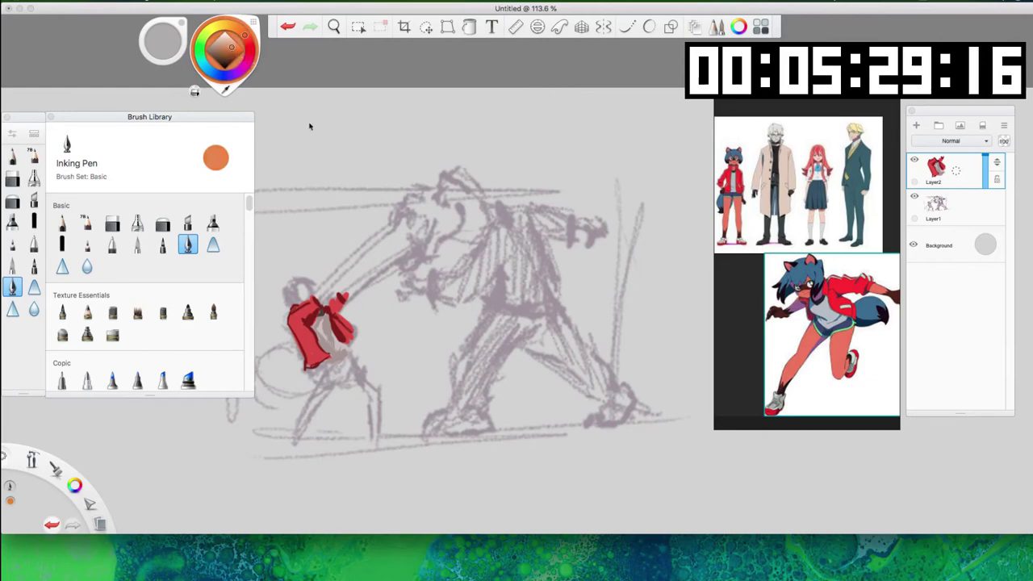
mouse_move(297, 287)
left_mouse_down()
mouse_move(305, 296)
mouse_move(282, 287)
mouse_move(296, 271)
left_mouse_up()
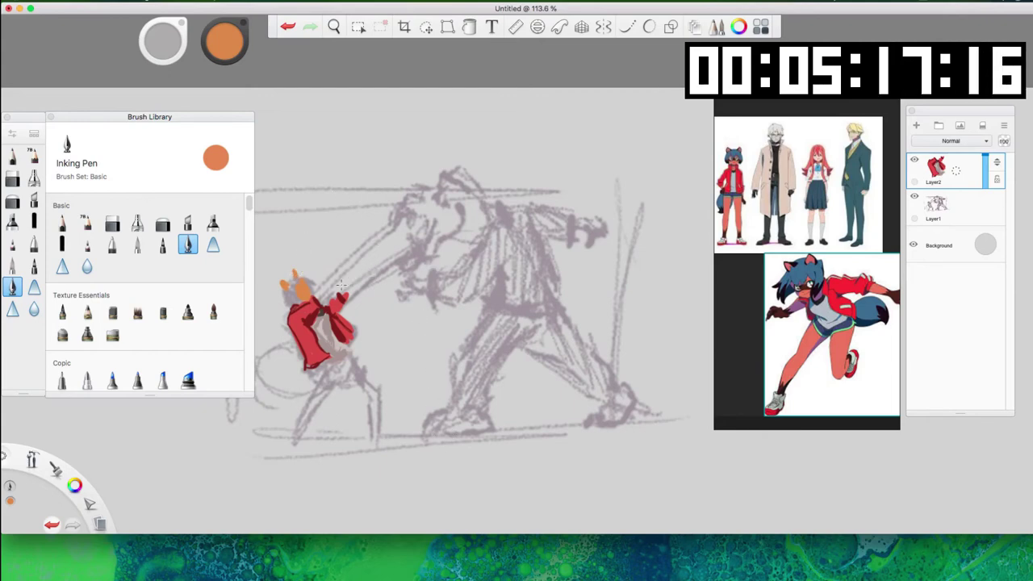
Paint both outstretched arms of the smaller fighter in orange and trim their ends near the opponent's head with the eraser.
mouse_move(322, 298)
left_mouse_down()
mouse_move(395, 222)
mouse_move(323, 291)
mouse_move(340, 275)
left_mouse_up()
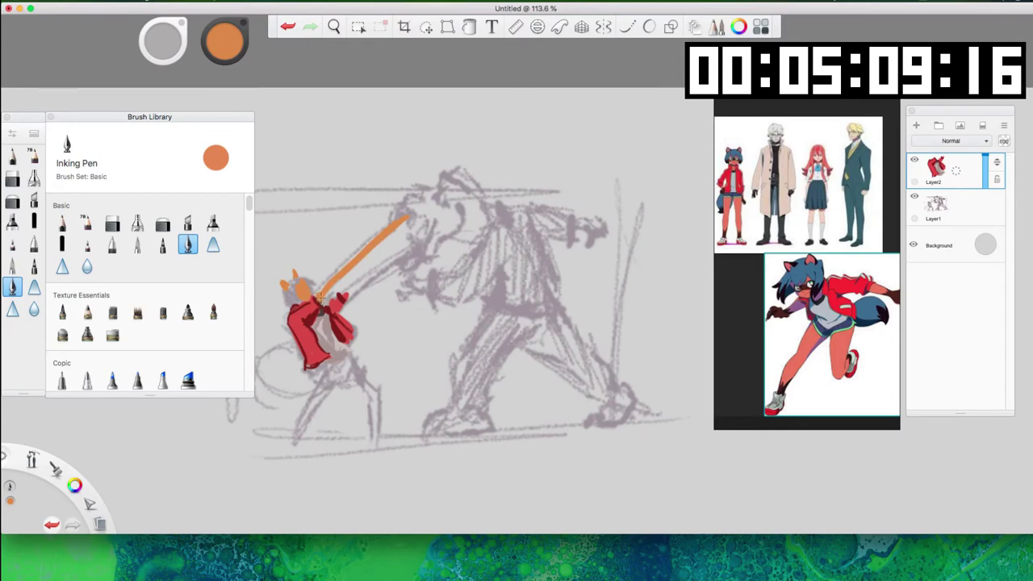
left_click_drag(356, 285, 417, 244)
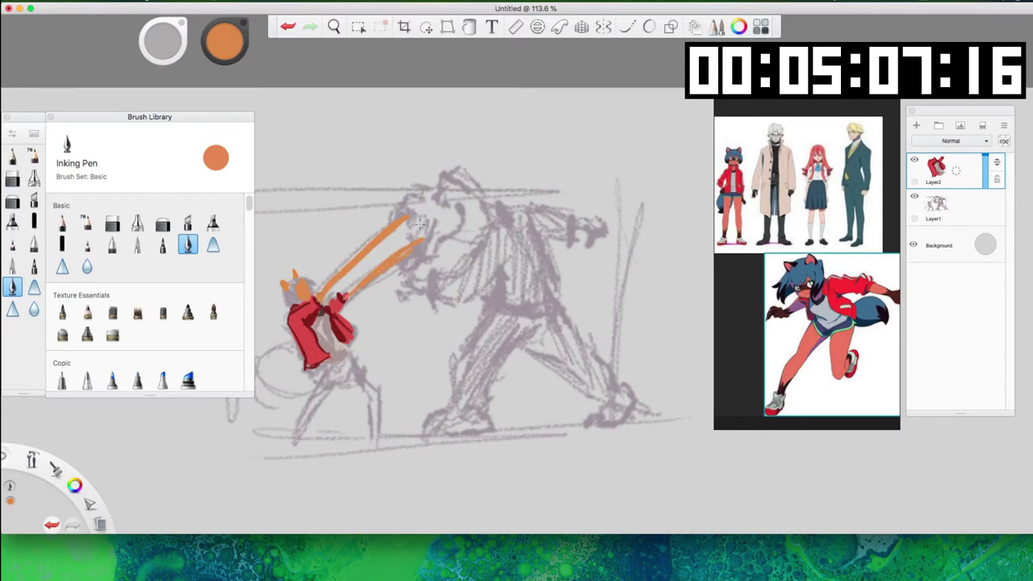
left_click_drag(347, 293, 431, 227)
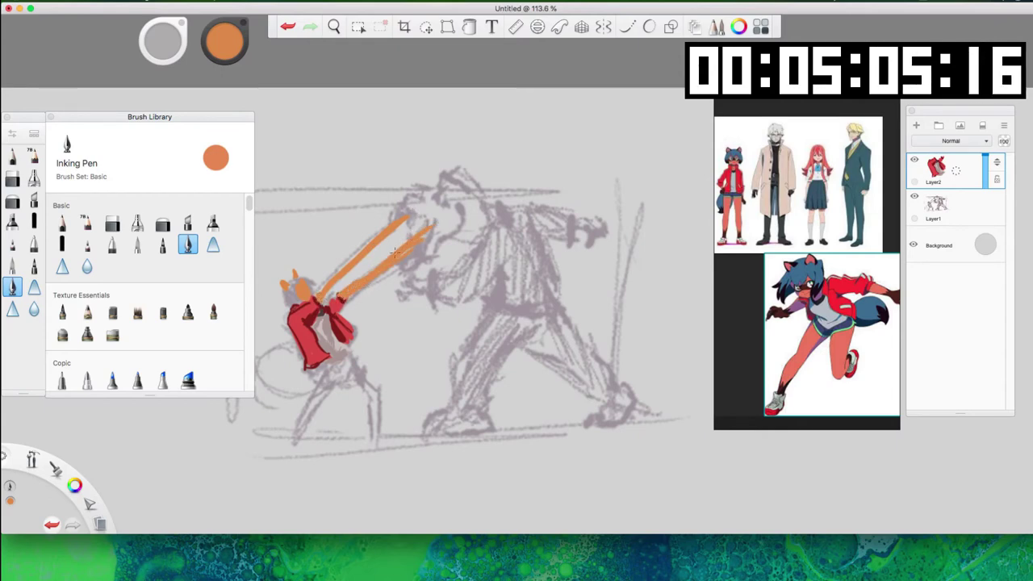
key("e")
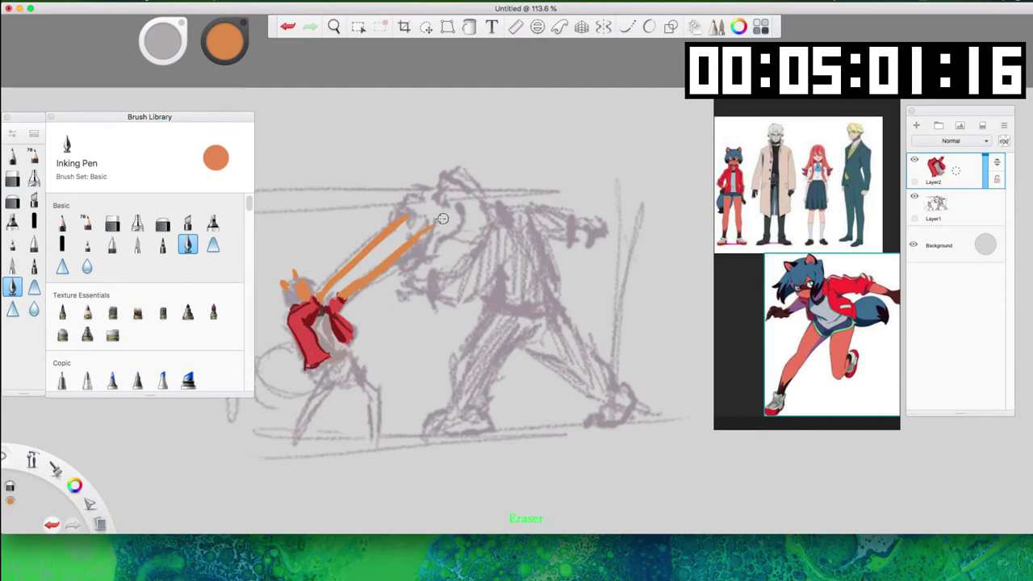
left_click_drag(443, 219, 430, 232)
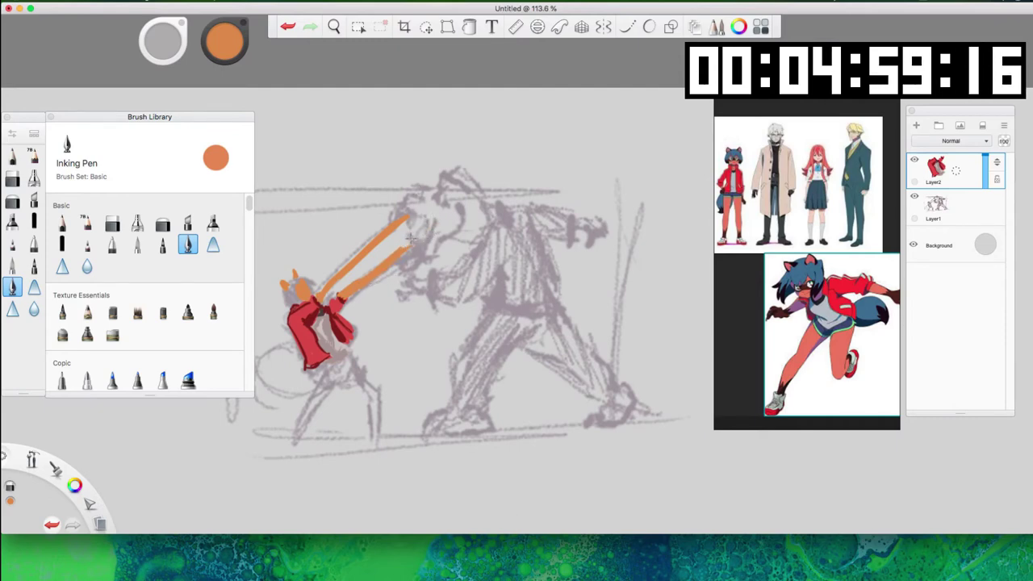
key("e")
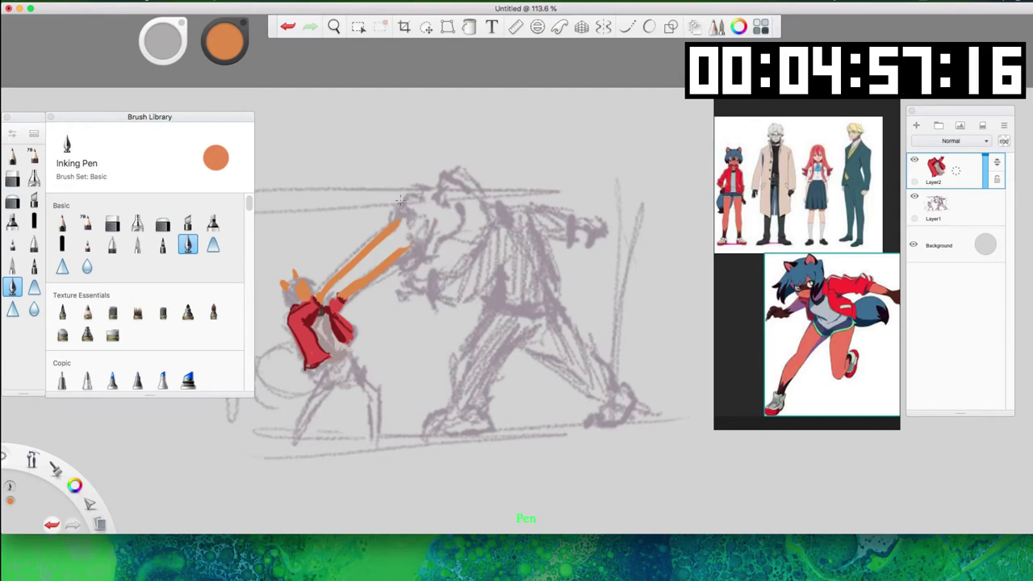
Choose a reddish brown and paint both of the smaller fighter's hands with their fingers.
left_click(231, 55)
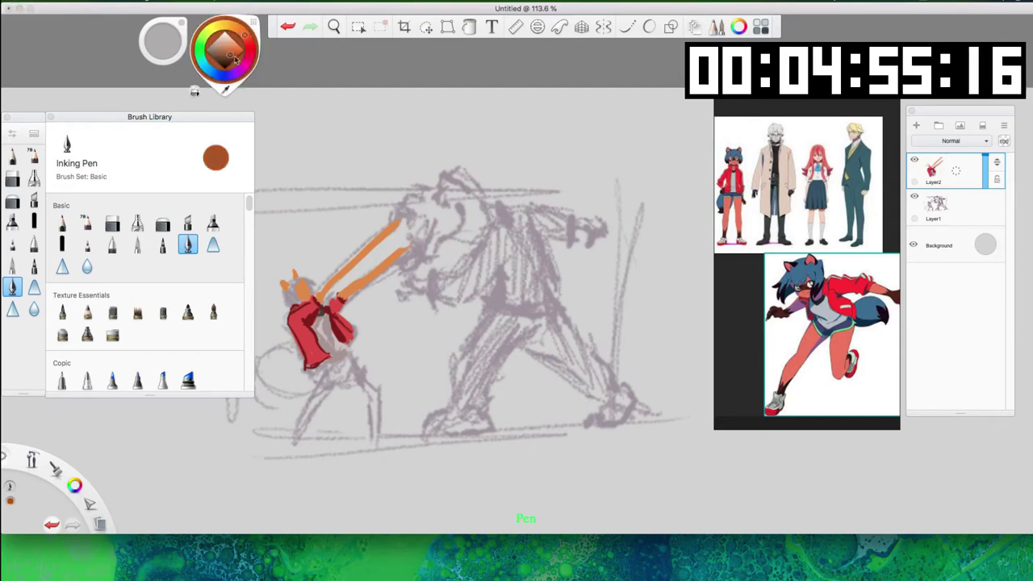
left_click_drag(399, 222, 405, 213)
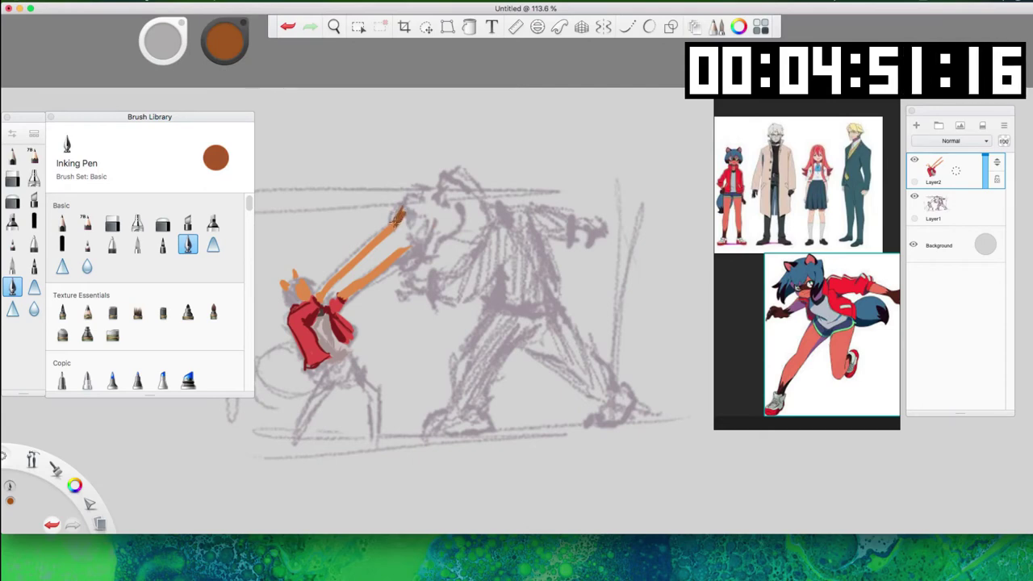
left_click(224, 38)
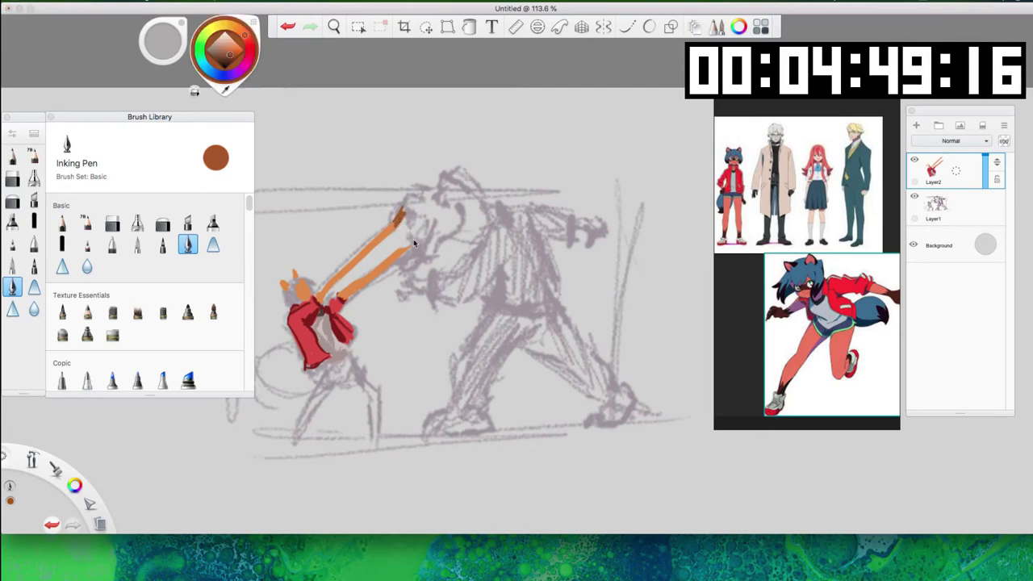
left_click_drag(409, 239, 430, 247)
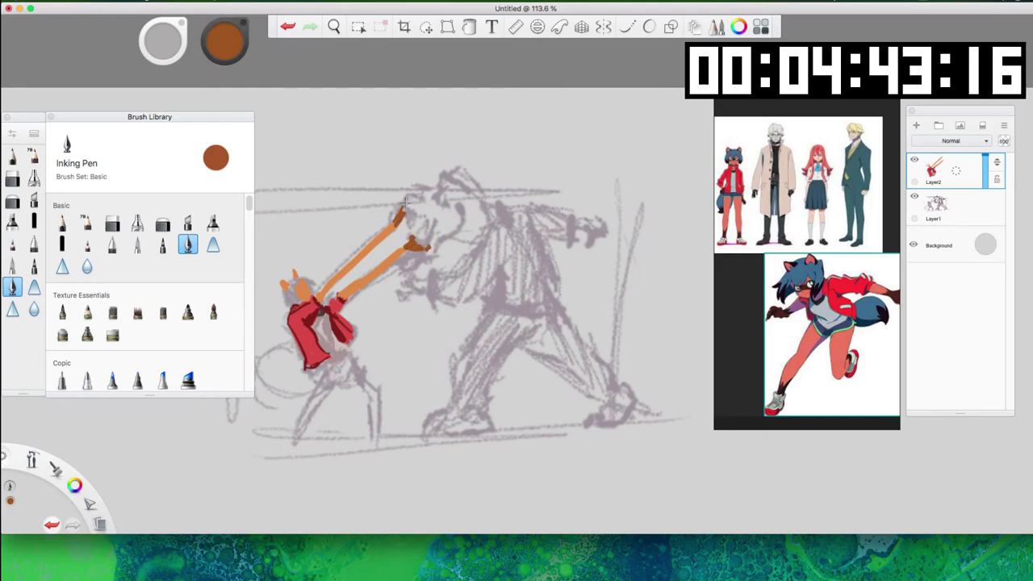
mouse_move(402, 204)
left_mouse_down()
mouse_move(411, 206)
mouse_move(402, 214)
left_mouse_up()
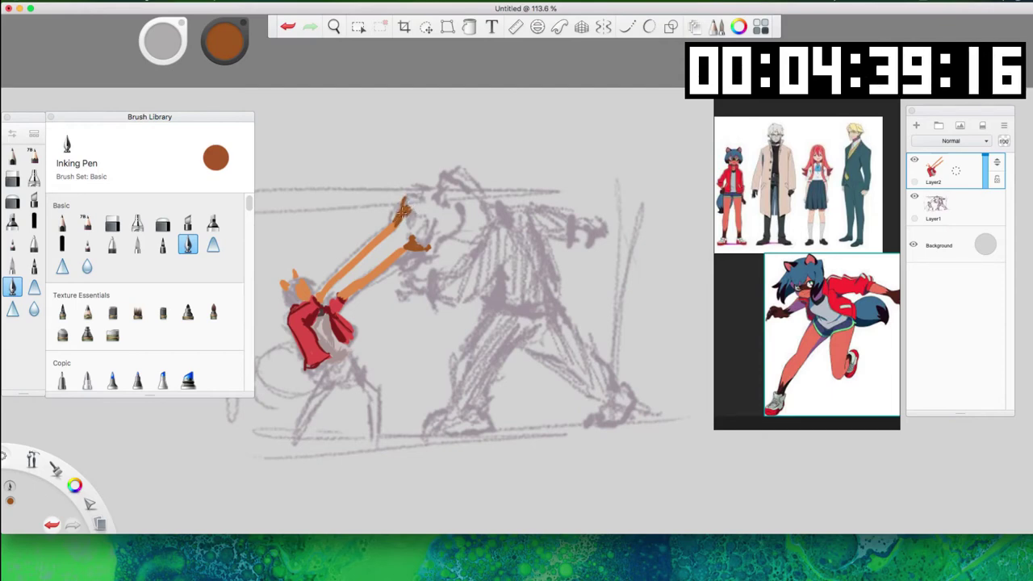
Darken the brown in two stages, extend the upper hand's fingers and shade both hands.
left_click_drag(226, 50, 232, 73)
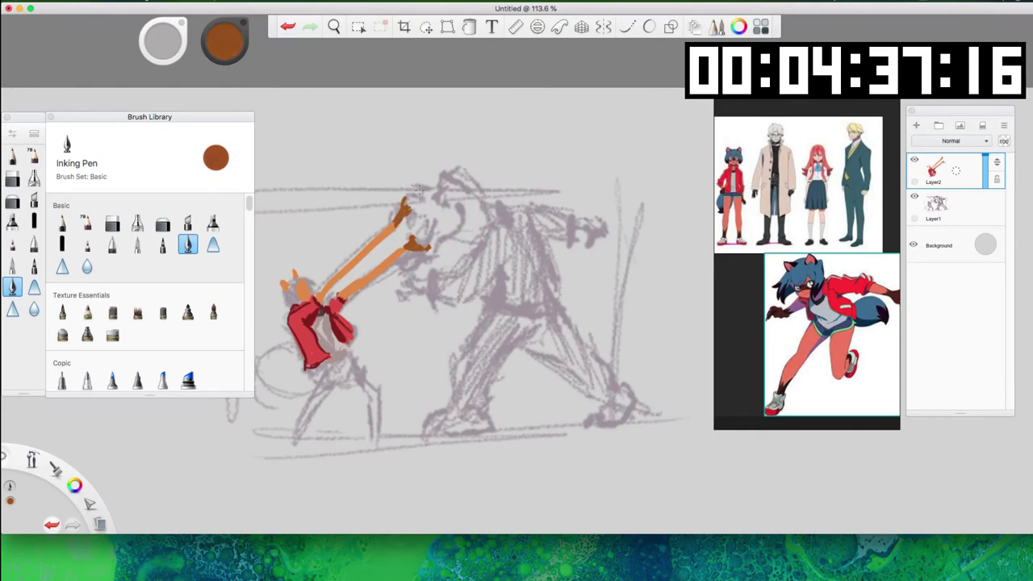
left_click_drag(408, 211, 415, 209)
left_click_drag(228, 44, 231, 70)
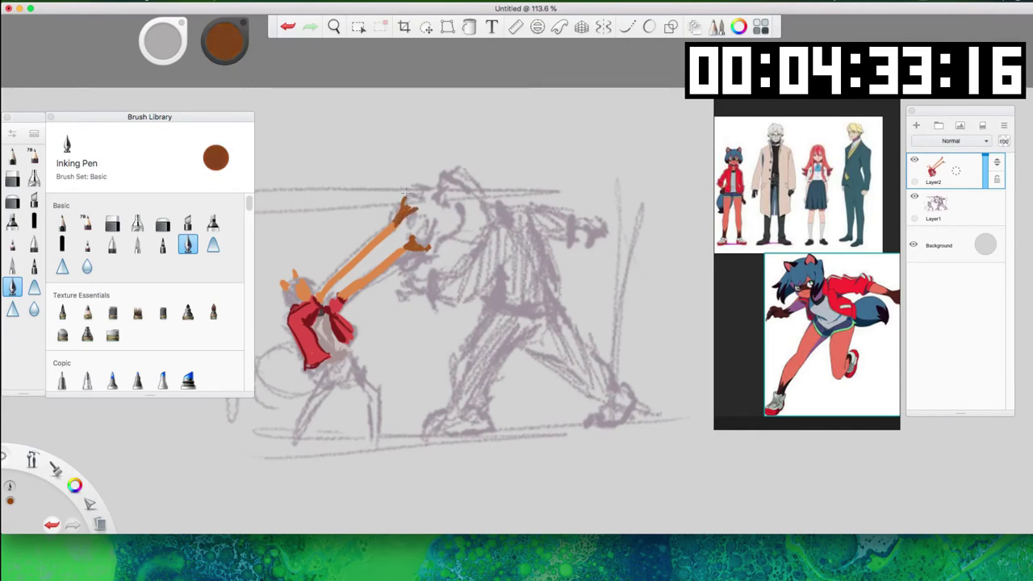
mouse_move(407, 215)
left_mouse_down()
mouse_move(415, 211)
mouse_move(403, 213)
mouse_move(417, 245)
left_mouse_up()
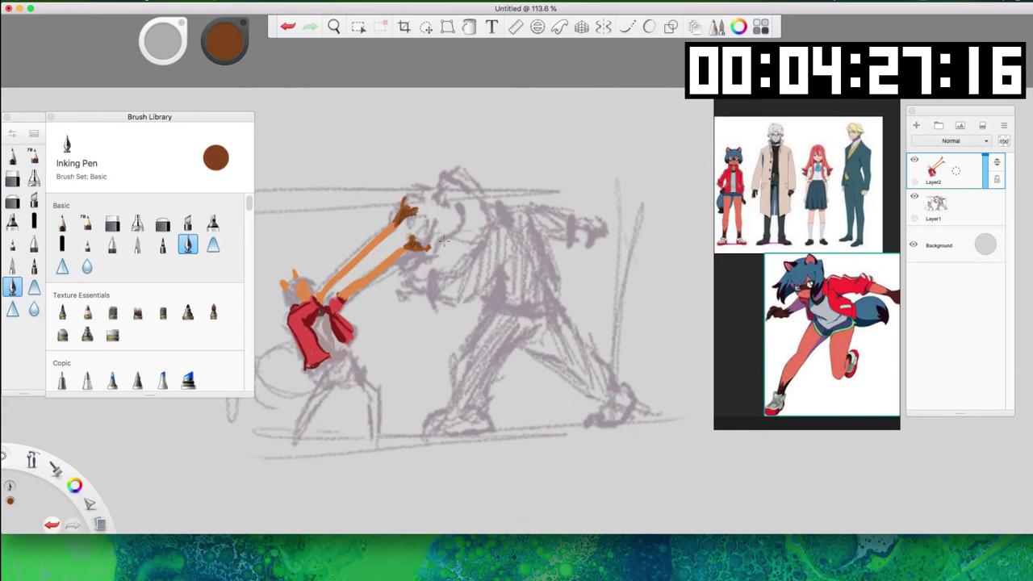
Shade both arms in a deeper orange, then sample the hands' dark brown and paint the mask marking on the face.
left_click(223, 37)
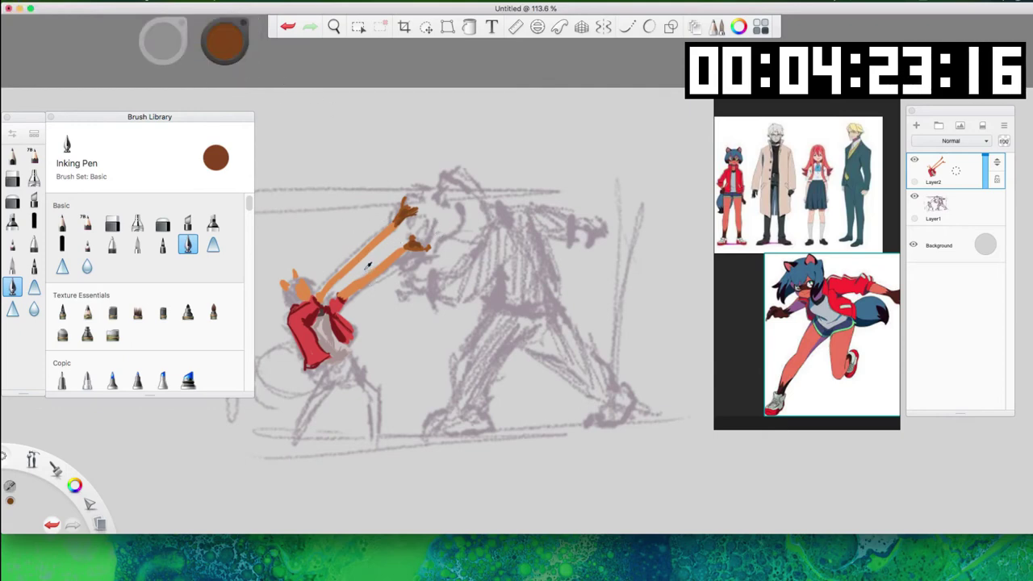
mouse_move(223, 39)
left_mouse_down()
mouse_move(230, 32)
mouse_move(229, 72)
left_mouse_up()
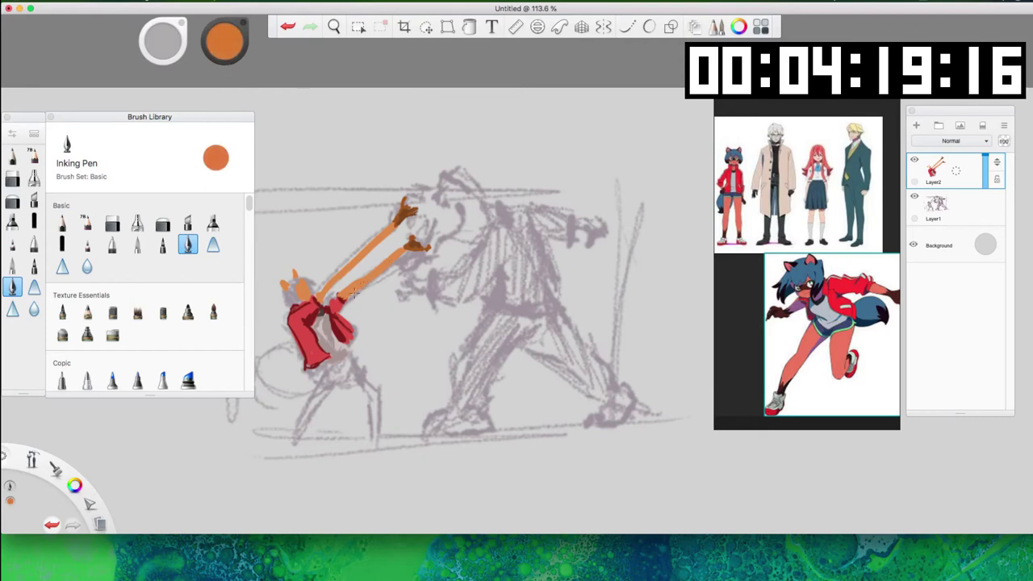
mouse_move(352, 294)
left_mouse_down()
mouse_move(394, 257)
mouse_move(368, 280)
mouse_move(400, 229)
mouse_move(348, 269)
mouse_move(332, 303)
mouse_move(321, 298)
mouse_move(360, 261)
mouse_move(379, 269)
mouse_move(386, 229)
left_mouse_up()
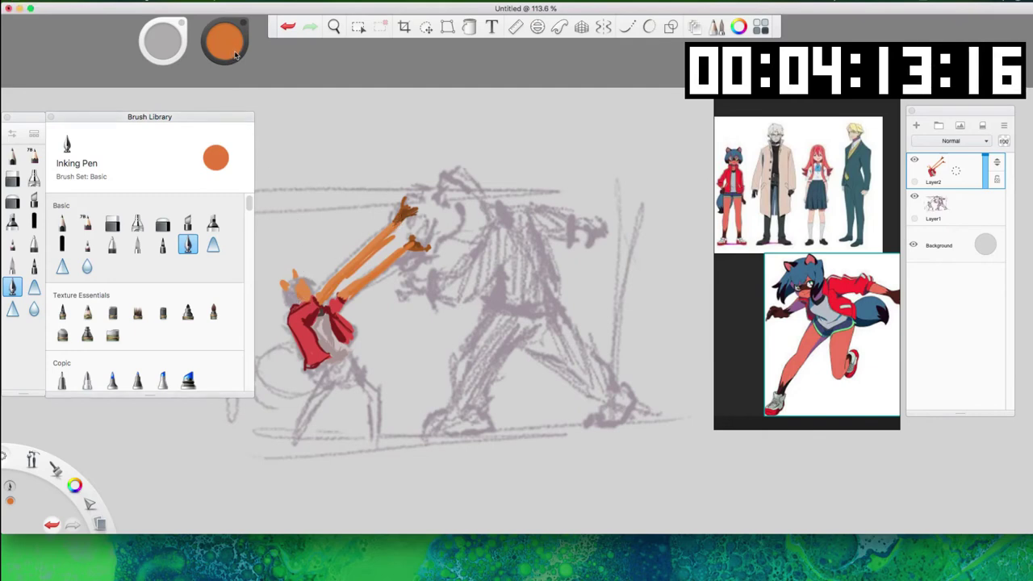
left_click(407, 212, "alt")
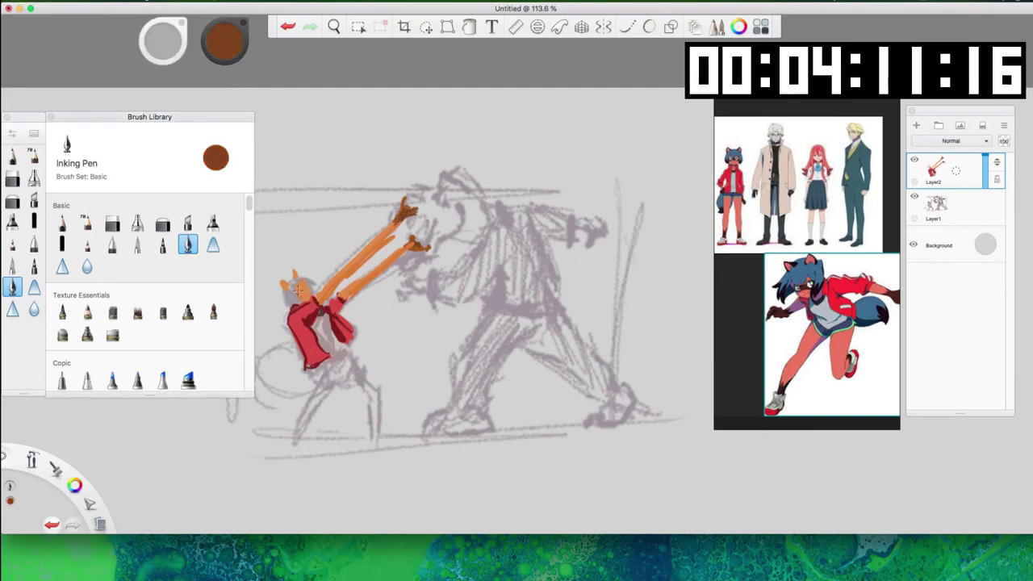
left_click_drag(299, 291, 304, 285)
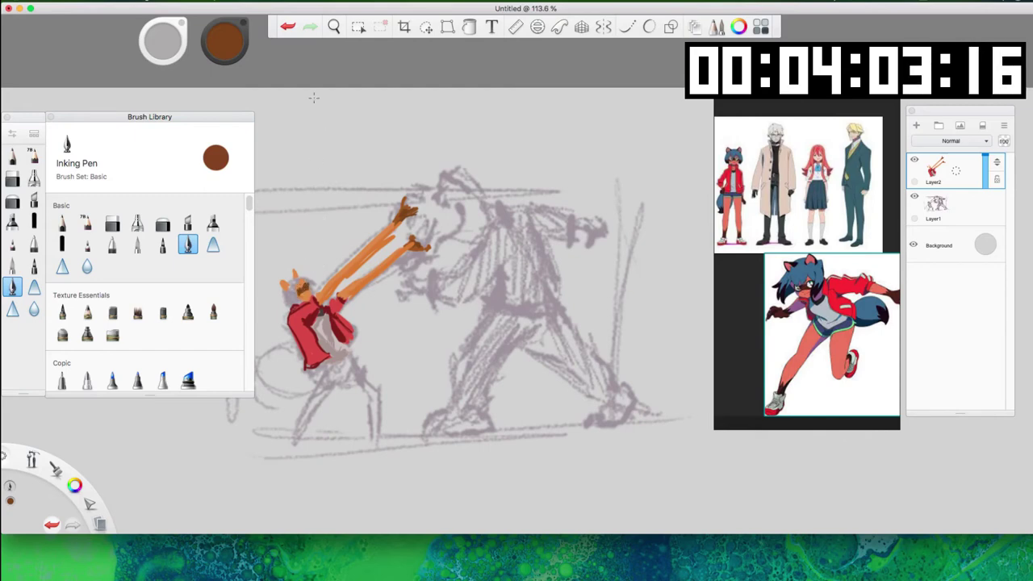
Choose a muted teal and fill in the smaller fighter's hair around the face and between the ears.
left_click(227, 51)
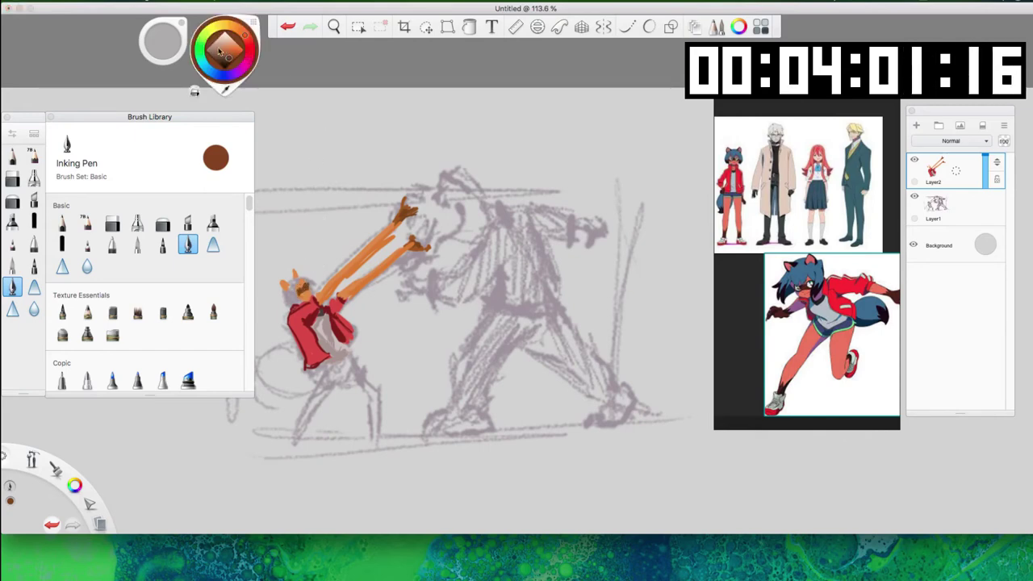
left_click(205, 66)
left_click_drag(228, 55, 228, 53)
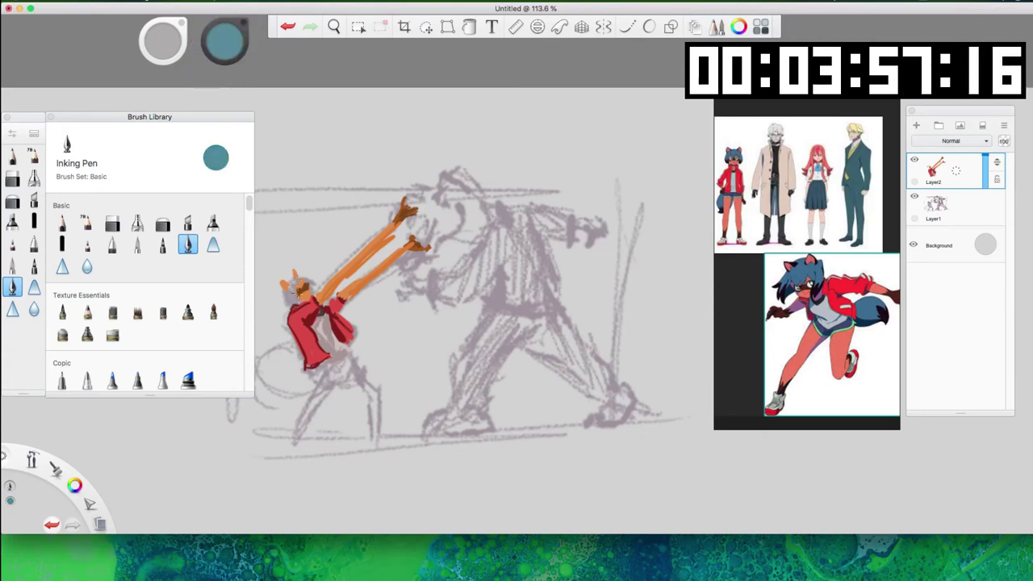
left_click_drag(292, 286, 293, 295)
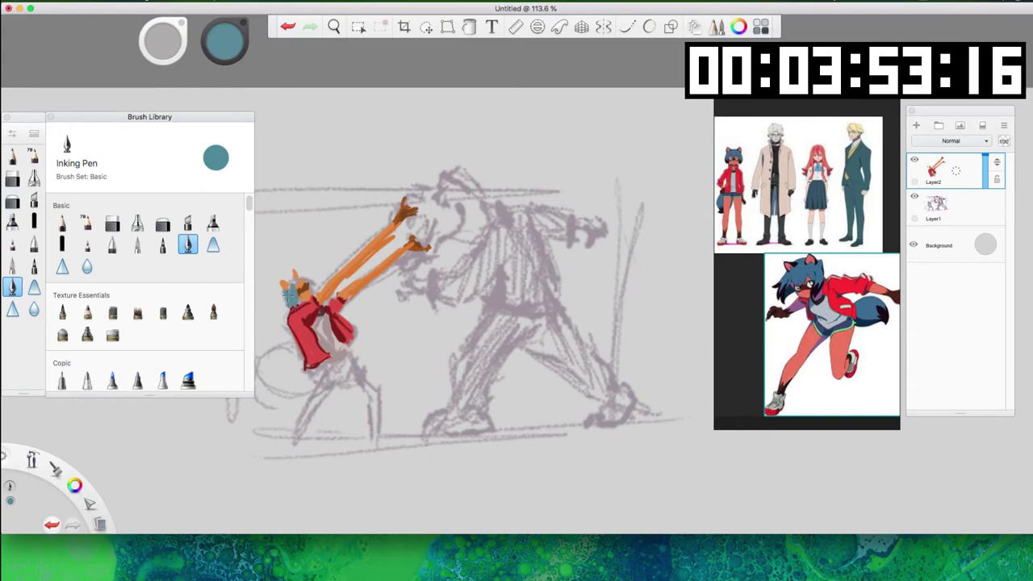
left_click_drag(289, 280, 307, 279)
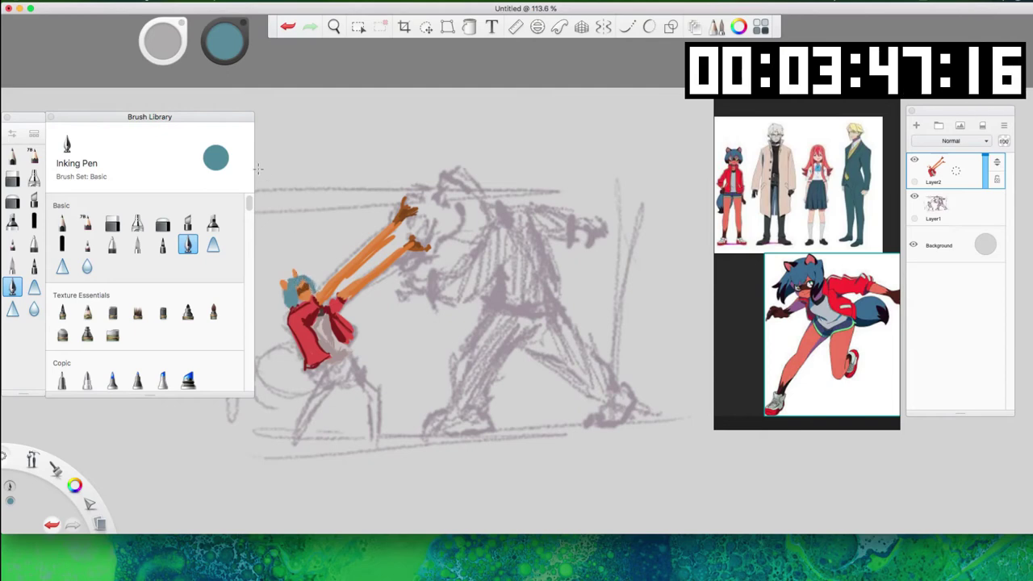
Shade the hair in a darker teal and add near-black accents to the ears and hair.
left_click(230, 39)
left_click(225, 56)
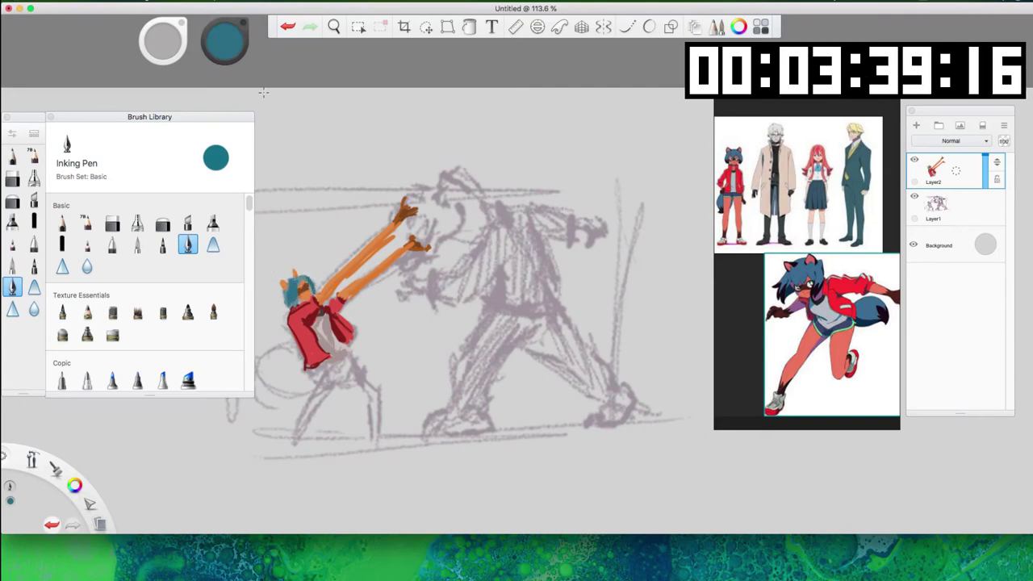
left_click_drag(231, 50, 235, 196)
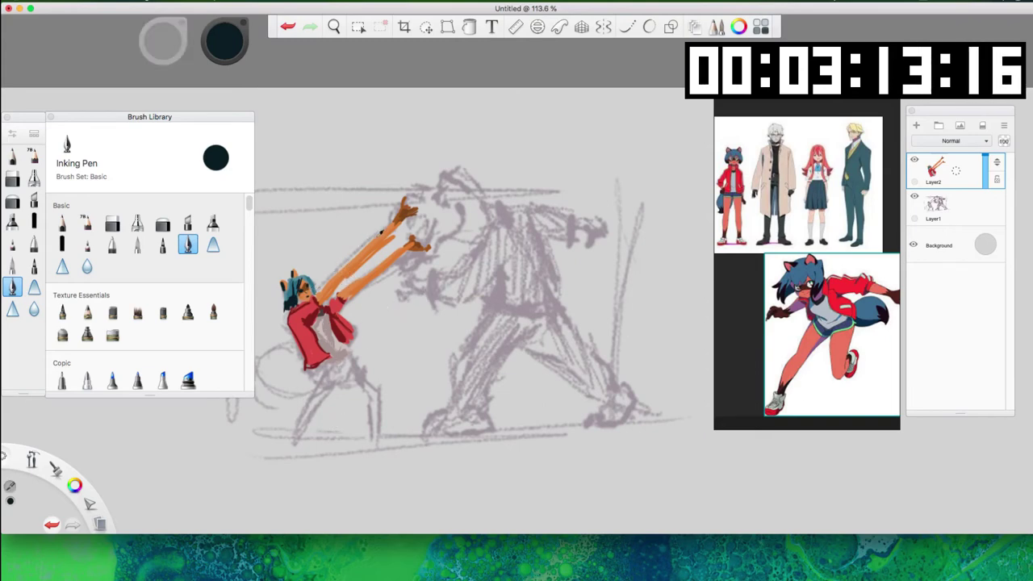
Sample the deeper orange from the arm and paint both of the smaller fighter's legs up to the hips.
left_click(380, 235, "alt")
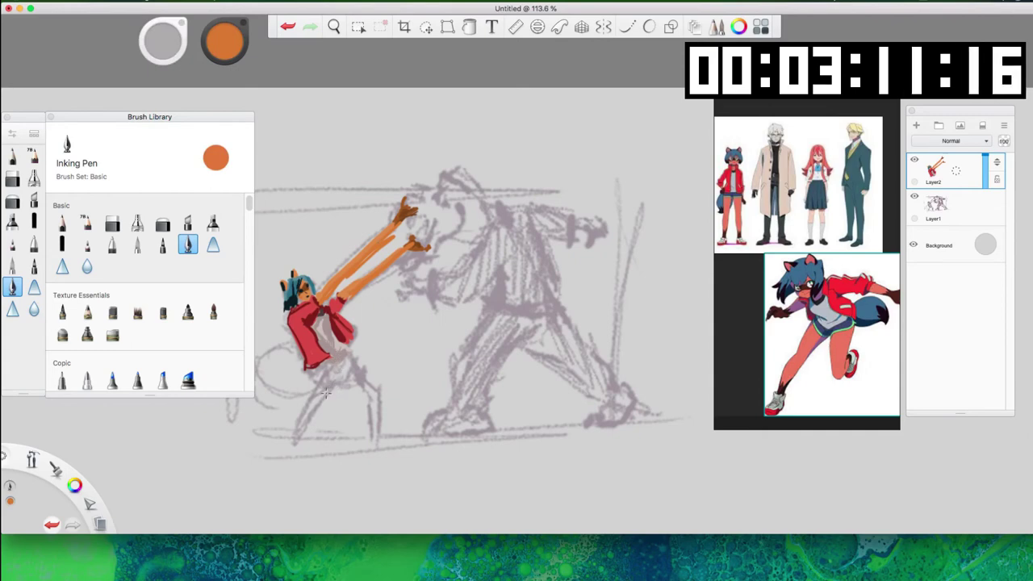
mouse_move(327, 387)
left_mouse_down()
mouse_move(302, 429)
mouse_move(307, 407)
left_mouse_up()
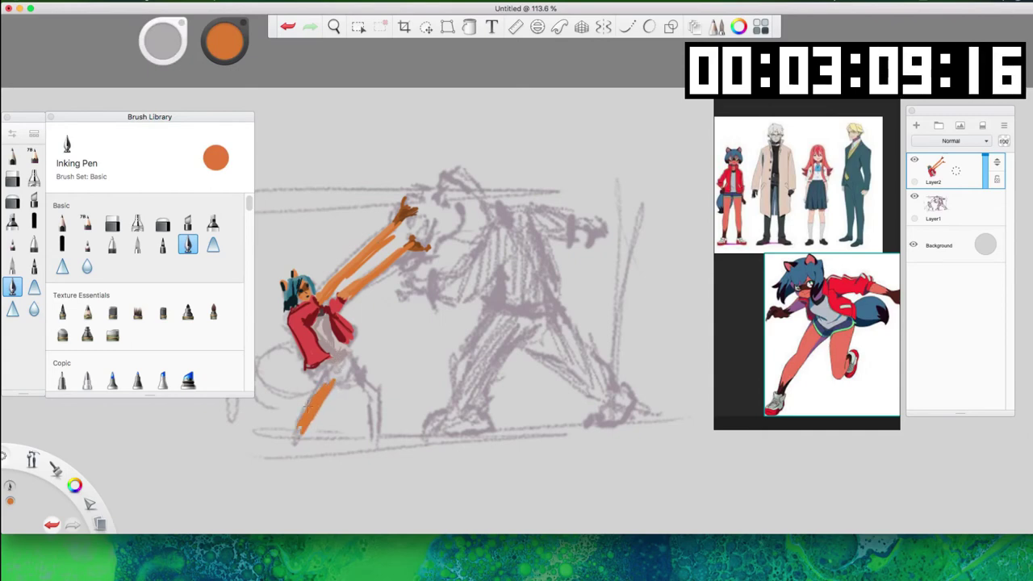
mouse_move(368, 375)
left_mouse_down()
mouse_move(377, 406)
mouse_move(350, 368)
mouse_move(371, 387)
mouse_move(336, 371)
mouse_move(320, 393)
mouse_move(336, 360)
left_mouse_up()
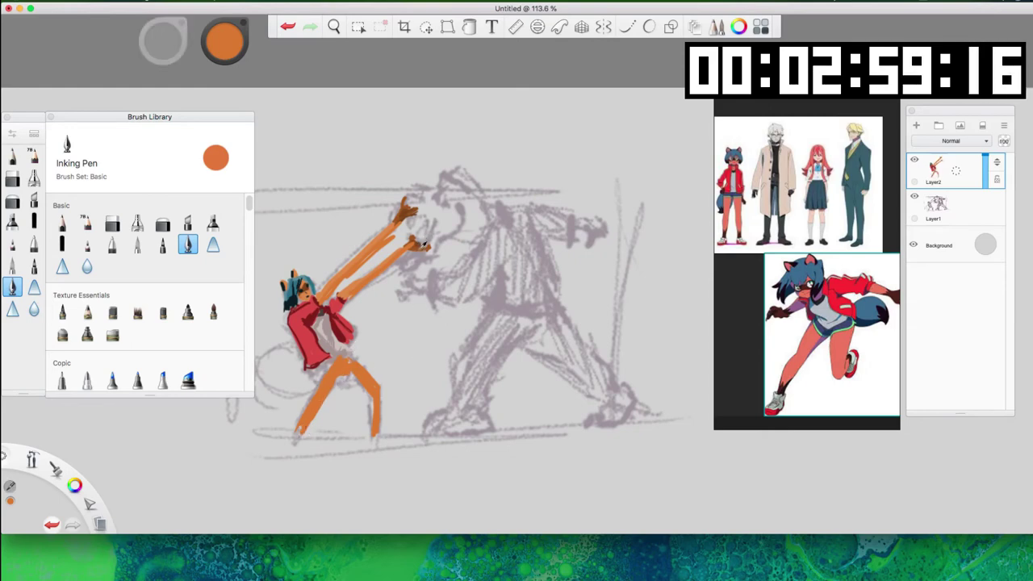
Switch to a sampled dark brown and paint the lower ends of both legs above the feet.
left_click(298, 292, "alt")
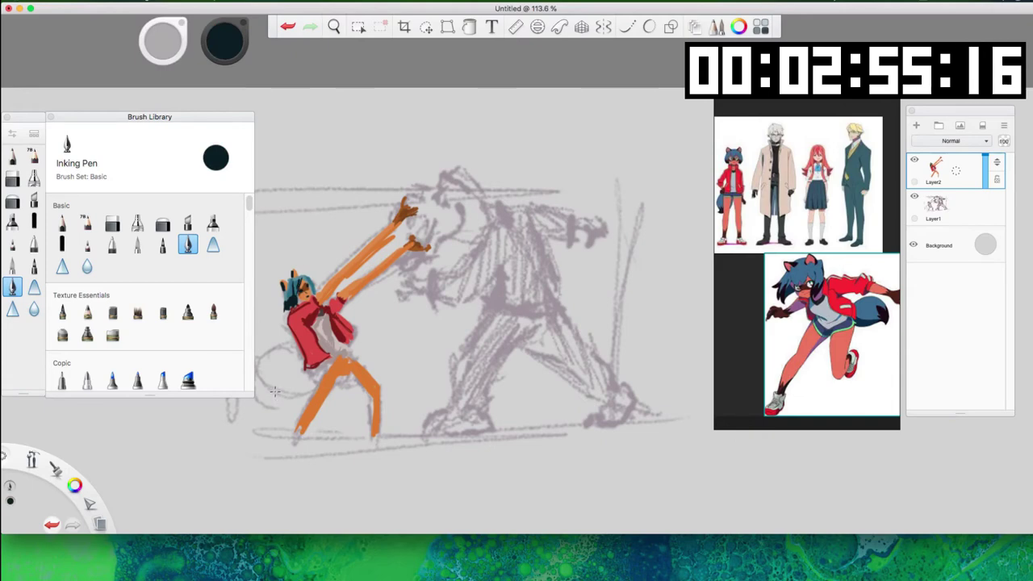
left_click(365, 321, "alt")
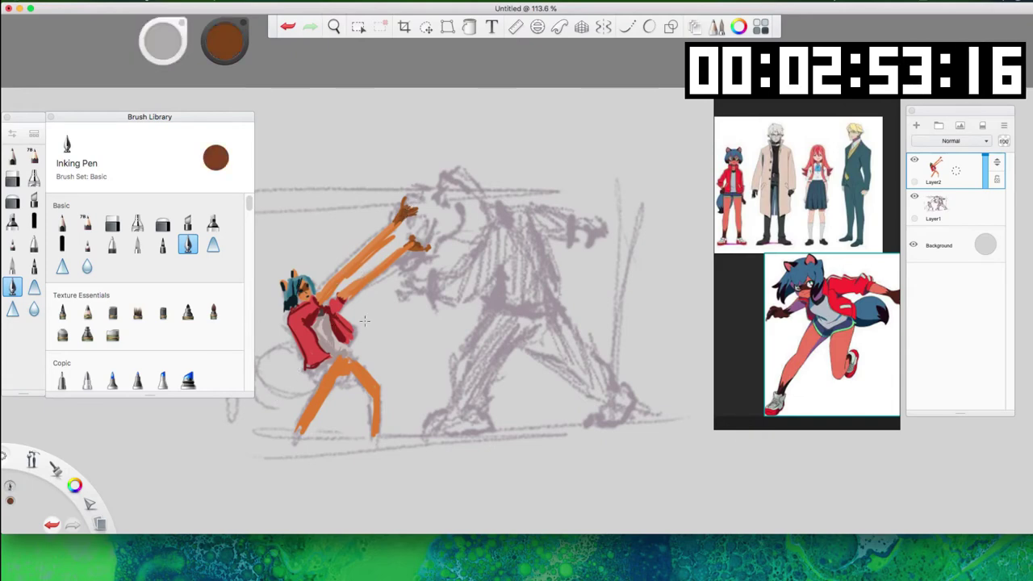
mouse_move(303, 429)
left_mouse_down()
mouse_move(297, 436)
mouse_move(299, 424)
left_mouse_up()
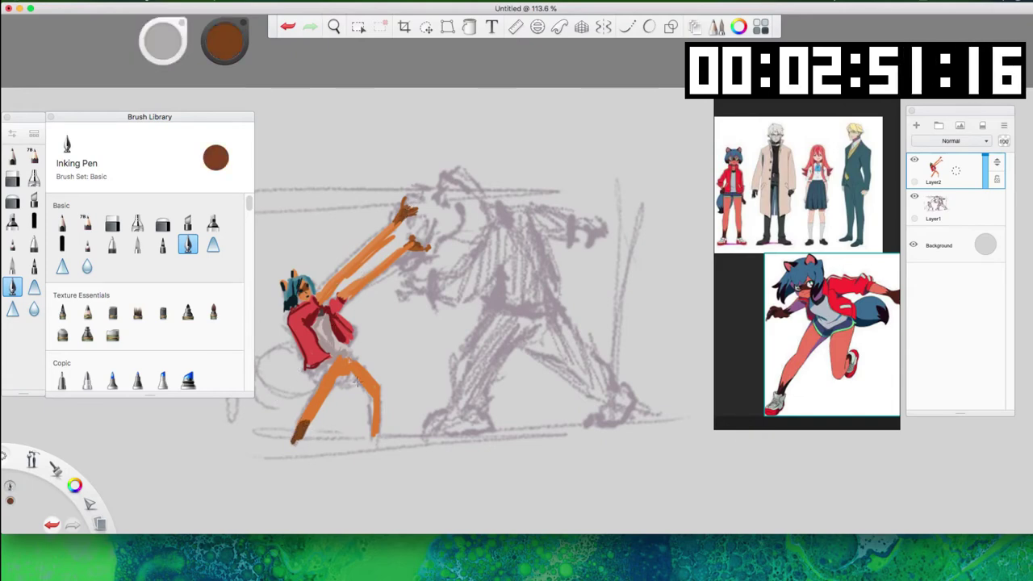
mouse_move(373, 440)
left_mouse_down()
mouse_move(376, 424)
mouse_move(378, 436)
left_mouse_up()
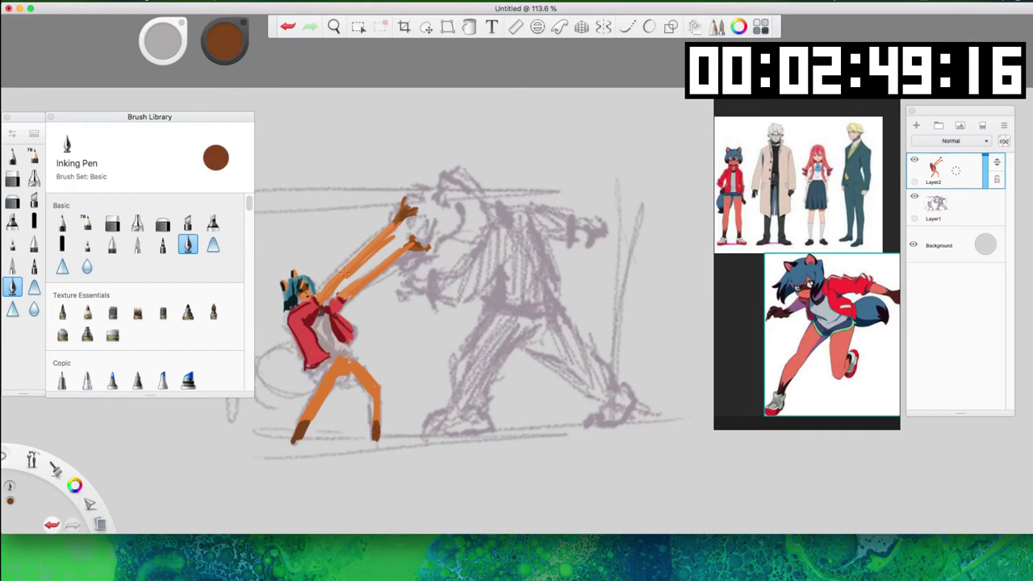
Dab the sampled jacket red onto the toes of both feet and paint the shoes in the pale pinkish grey of the shirt.
left_click(315, 338, "alt")
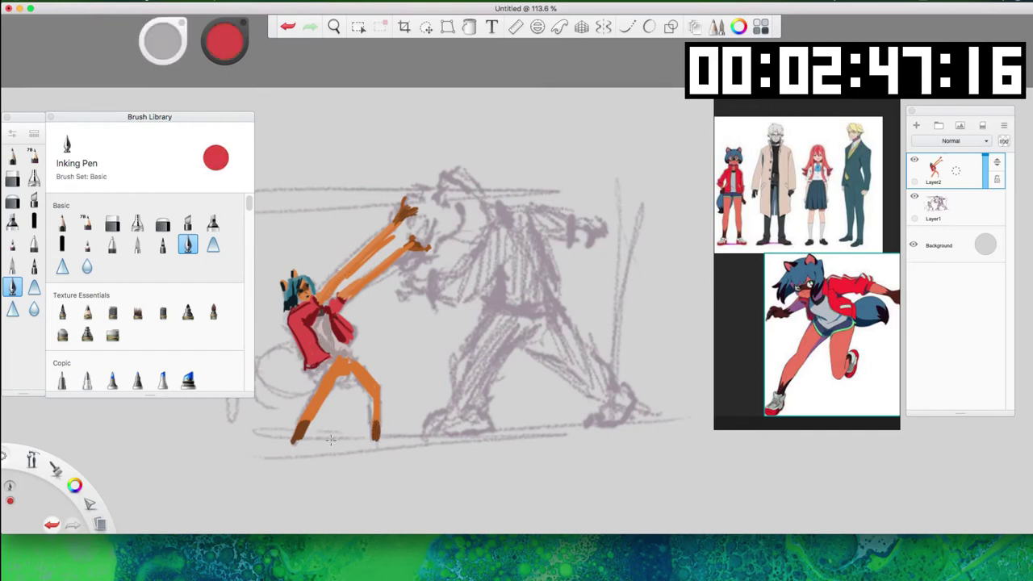
left_click_drag(301, 446, 305, 448)
key("i")
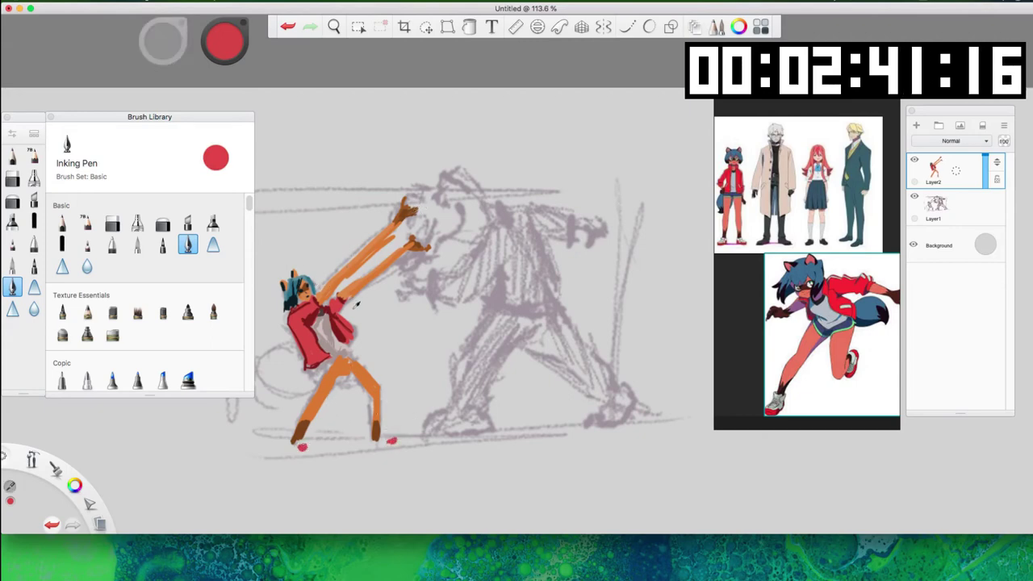
left_click(332, 335)
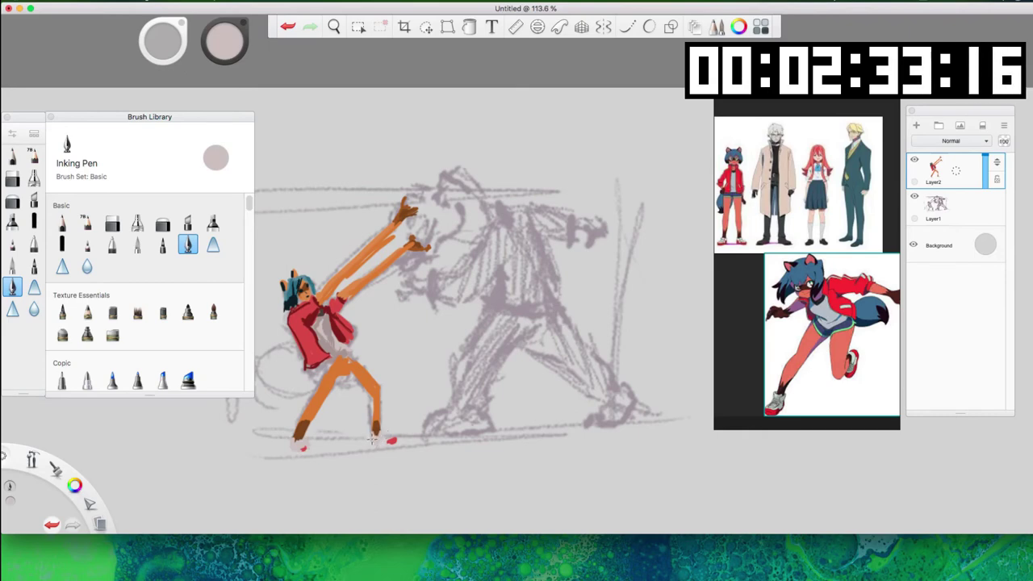
left_click_drag(388, 443, 388, 442)
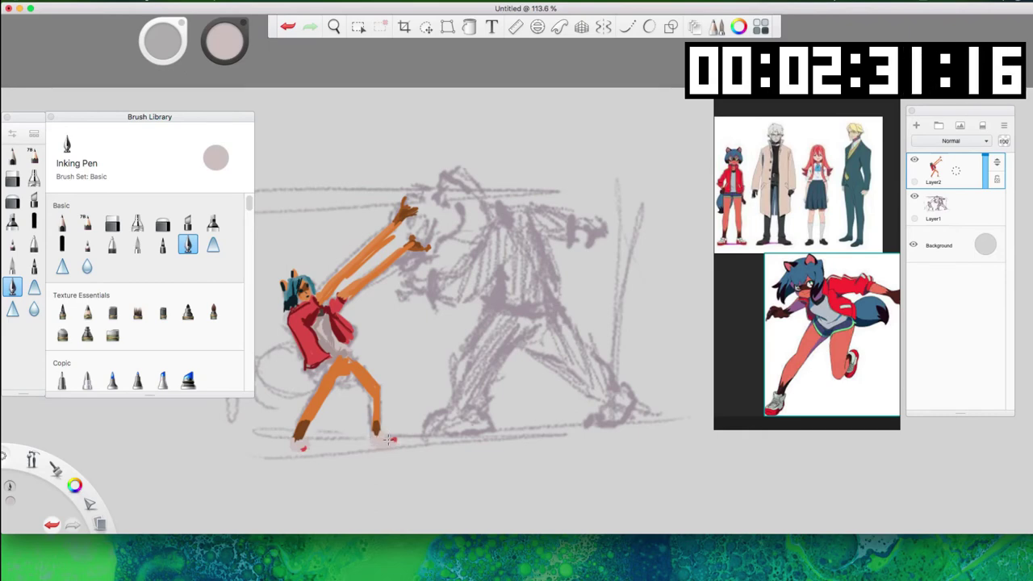
Sample the shirt's darker mauve shadow colour and shade the undersides of both shoes.
left_click(332, 326, "alt")
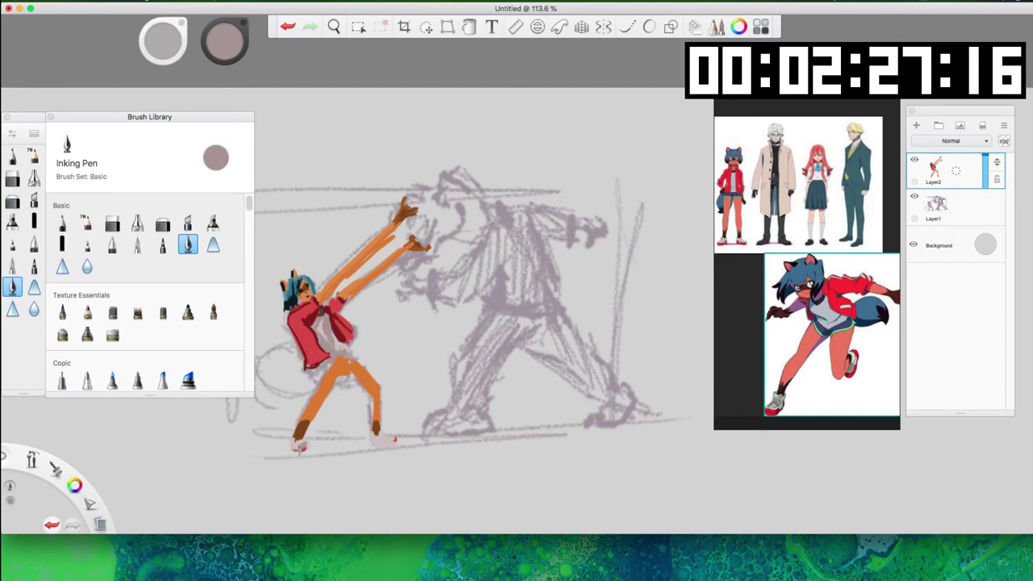
left_click_drag(296, 450, 309, 452)
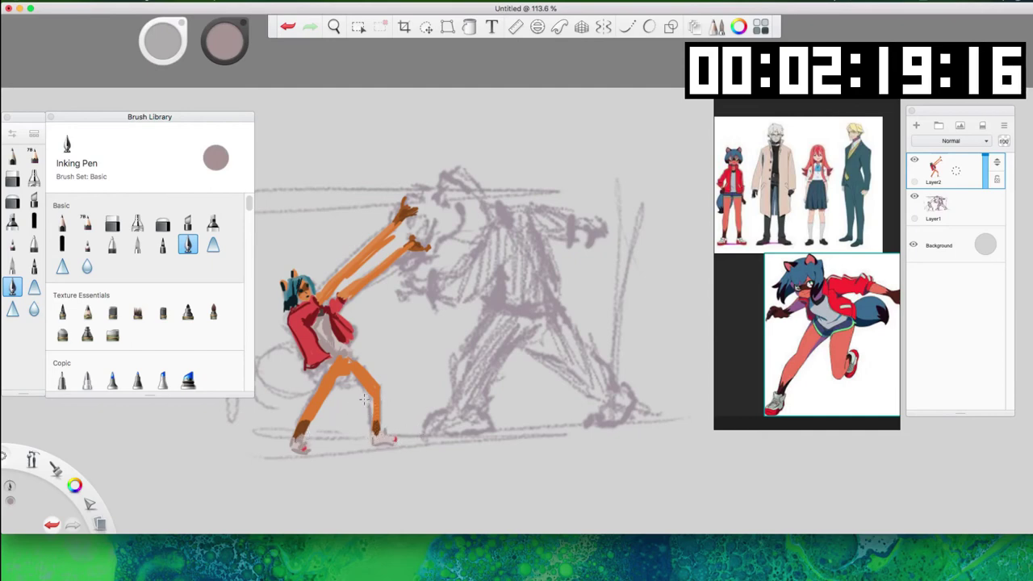
key("super+z")
left_click_drag(377, 445, 400, 444)
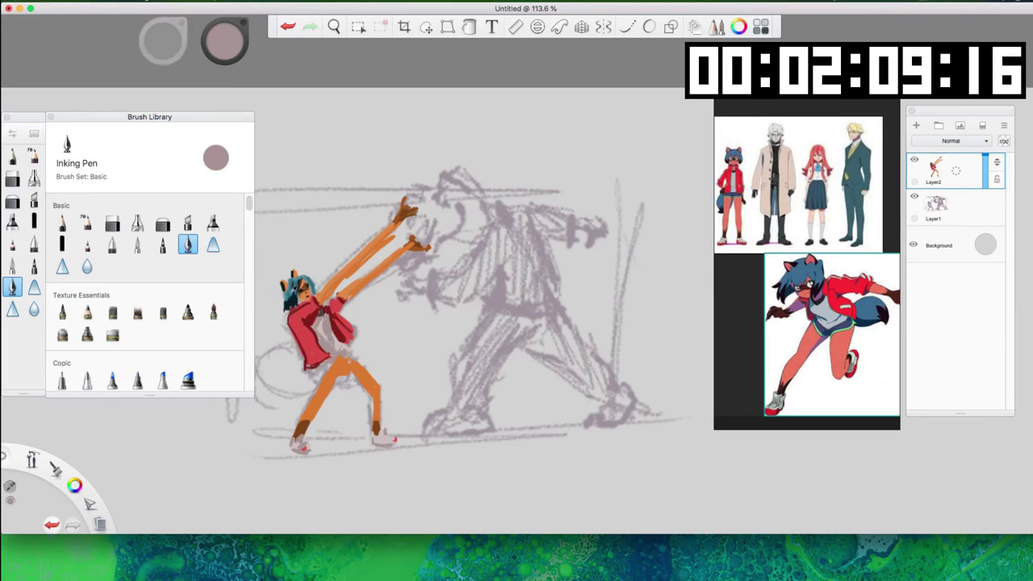
Fill the smaller fighter's round tail with the hair teal and add near-black to the tail tip and the face.
left_click(295, 289, "alt")
mouse_move(315, 373)
left_mouse_down()
mouse_move(294, 354)
mouse_move(281, 352)
mouse_move(294, 391)
mouse_move(260, 363)
mouse_move(289, 351)
mouse_move(263, 368)
mouse_move(285, 394)
mouse_move(308, 380)
left_mouse_up()
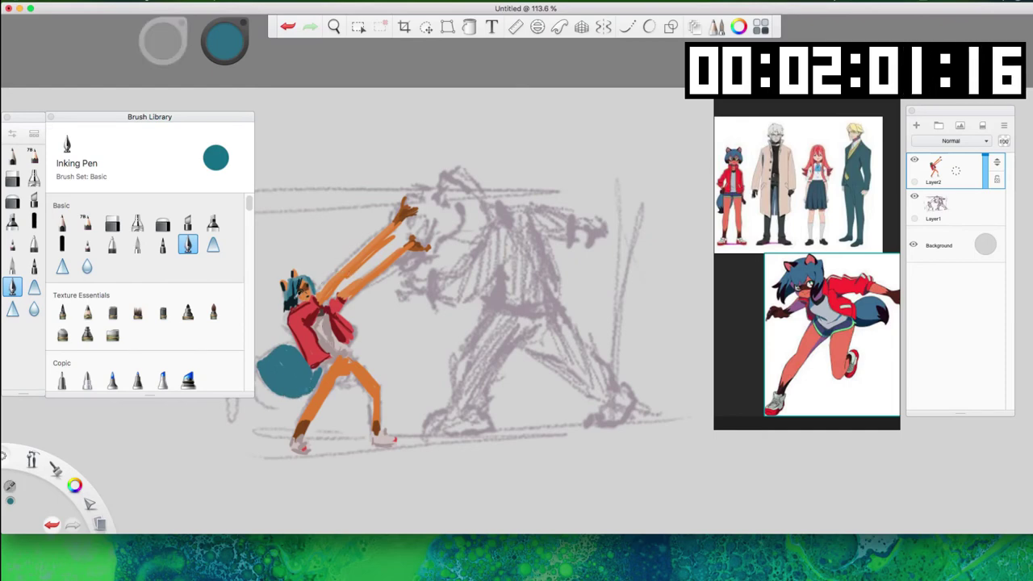
left_click(292, 303, "alt")
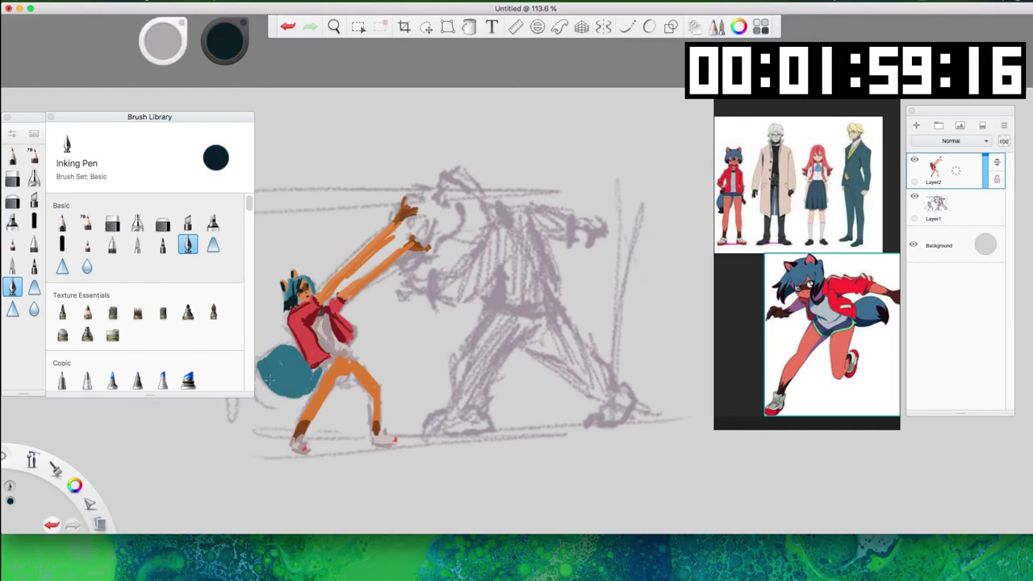
mouse_move(264, 379)
left_mouse_down()
mouse_move(266, 363)
mouse_move(255, 368)
left_mouse_up()
key("i")
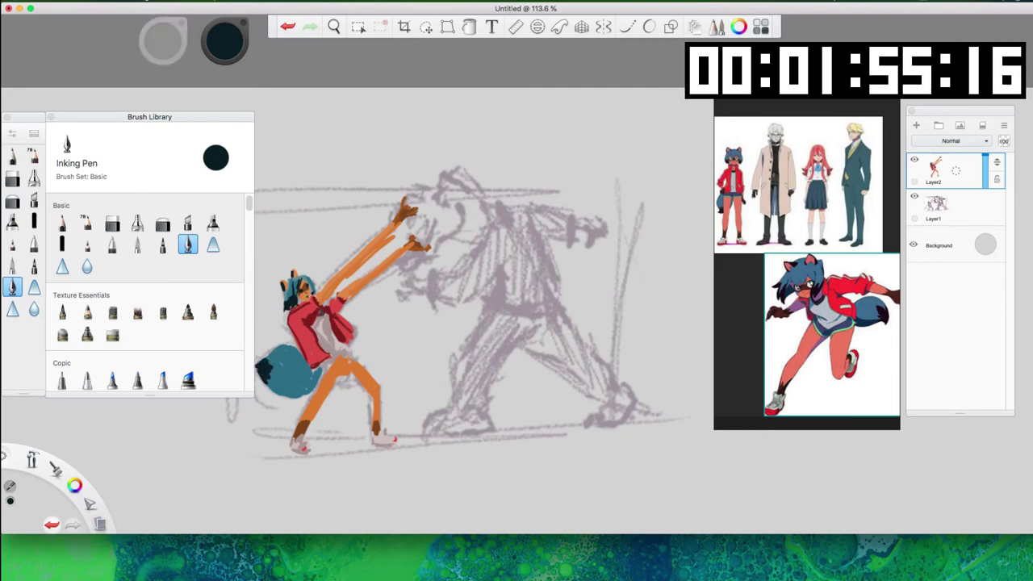
mouse_move(303, 286)
left_mouse_down()
mouse_move(304, 299)
mouse_move(301, 288)
left_mouse_up()
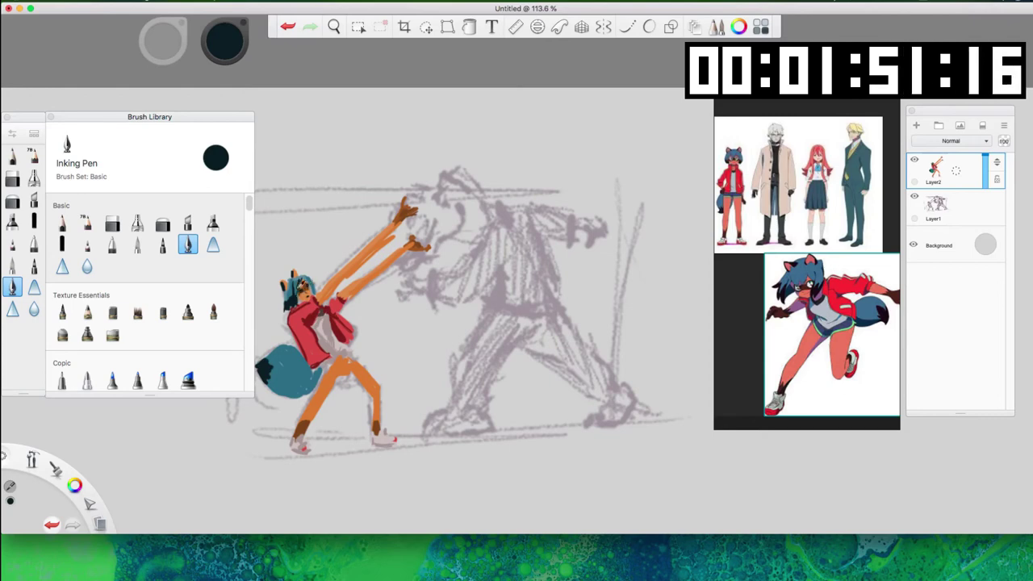
Sample the lighter teal and paint a lighter area across the middle of the tail.
left_click(289, 348, "alt")
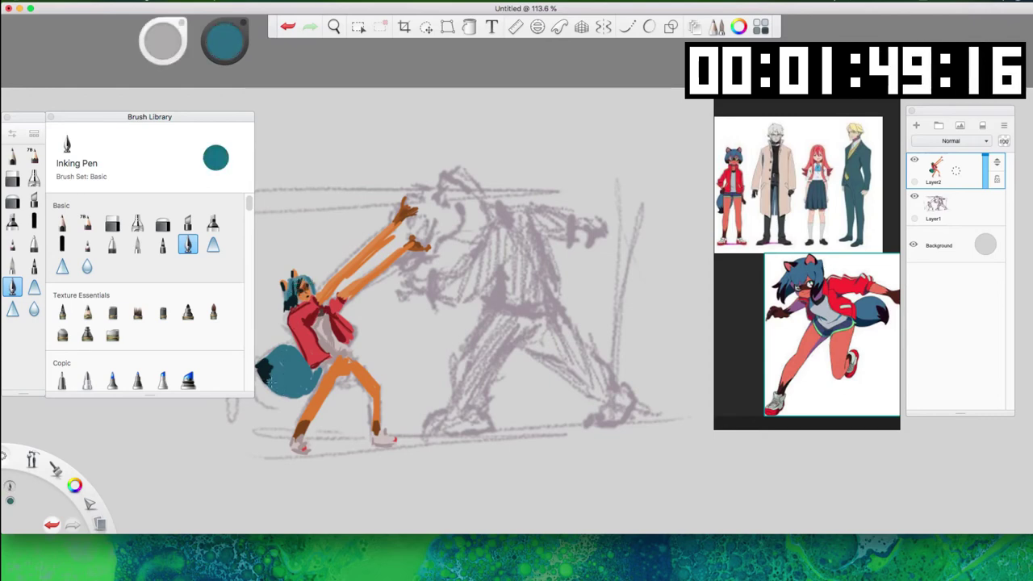
left_click(288, 370, "alt")
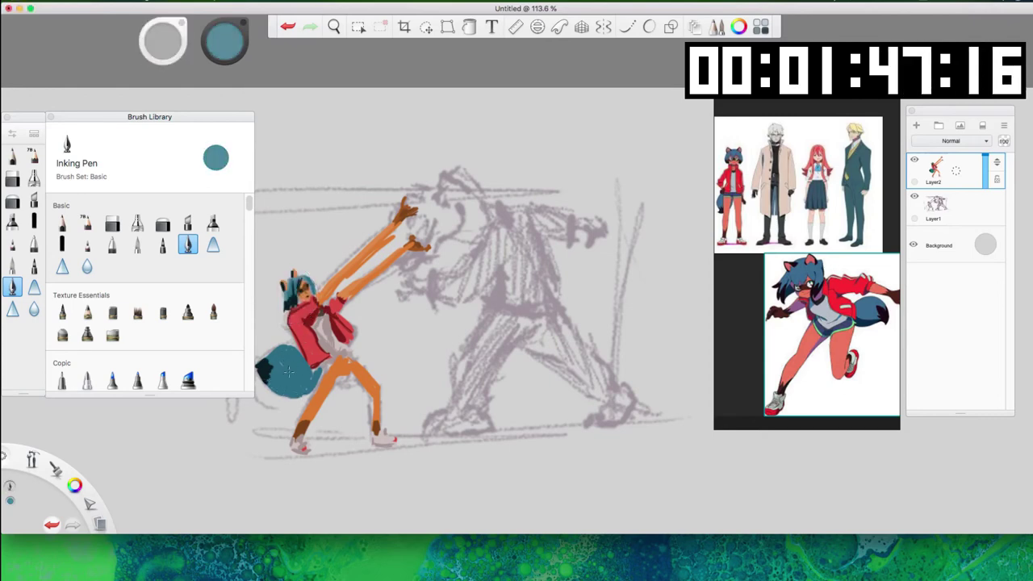
mouse_move(291, 388)
left_mouse_down()
mouse_move(295, 368)
mouse_move(279, 359)
mouse_move(300, 362)
mouse_move(299, 372)
left_mouse_up()
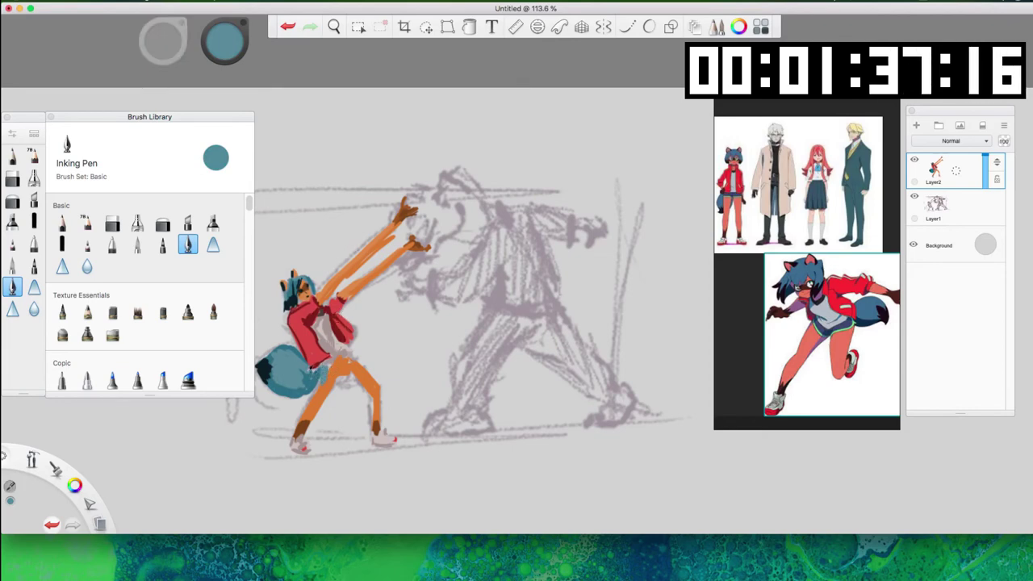
Paint the smaller fighter's shorts over the hips and thighs in the tail's teal and shade their folds with a darker teal.
left_click(314, 373, "alt")
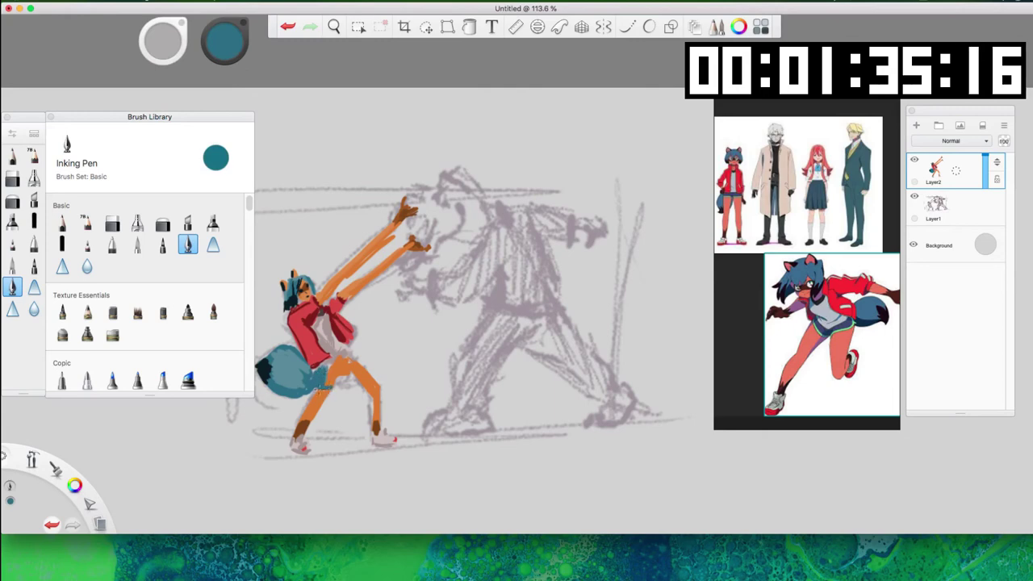
mouse_move(333, 386)
left_mouse_down()
mouse_move(339, 360)
mouse_move(360, 373)
mouse_move(349, 387)
mouse_move(353, 356)
mouse_move(369, 377)
left_mouse_up()
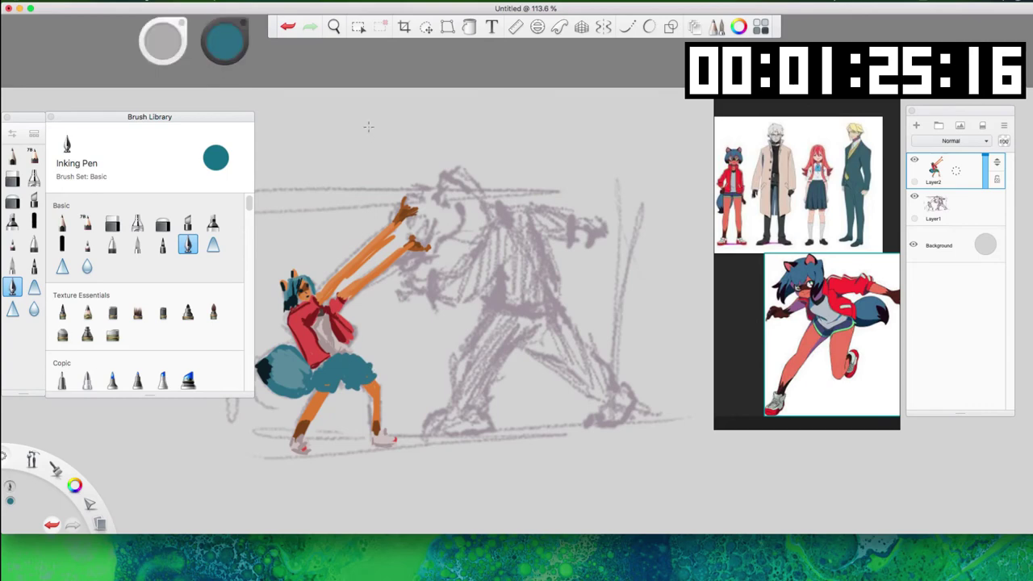
left_click_drag(222, 53, 228, 83)
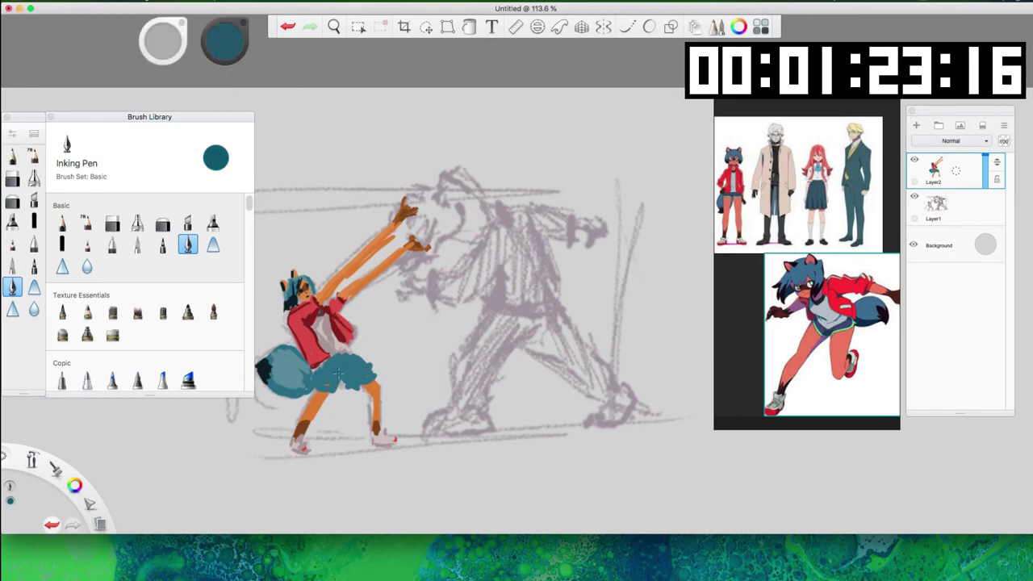
mouse_move(338, 372)
left_mouse_down()
mouse_move(337, 388)
mouse_move(320, 390)
mouse_move(333, 394)
mouse_move(341, 375)
mouse_move(368, 383)
left_mouse_up()
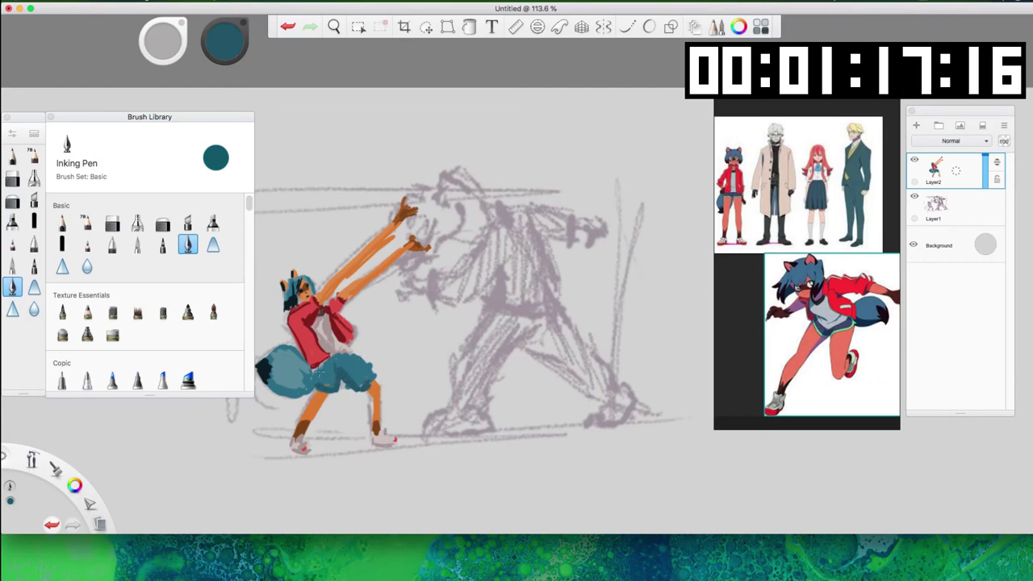
Choose a bright light green and paint the trim along both hems of the shorts.
left_click(224, 43)
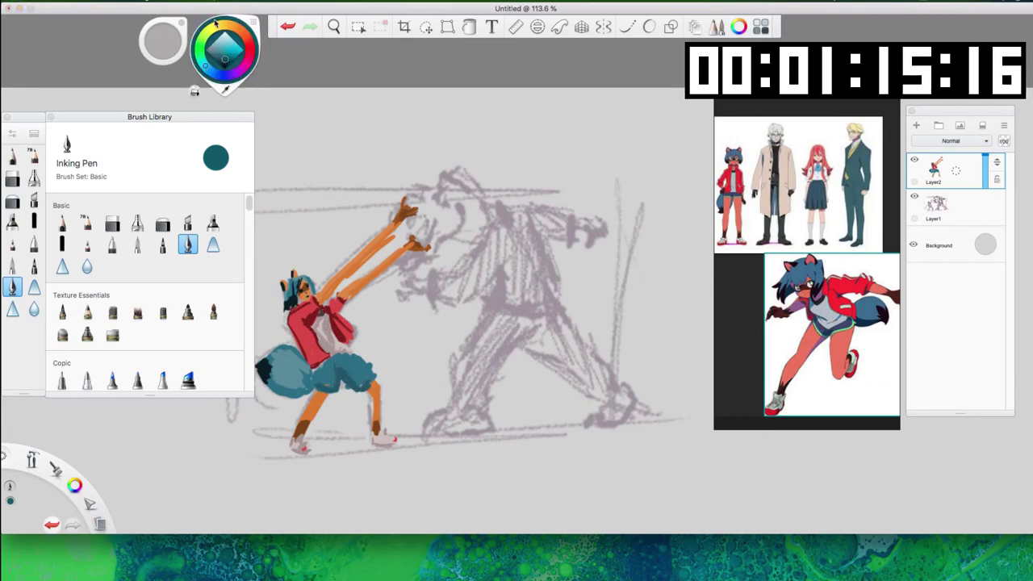
left_click(202, 48)
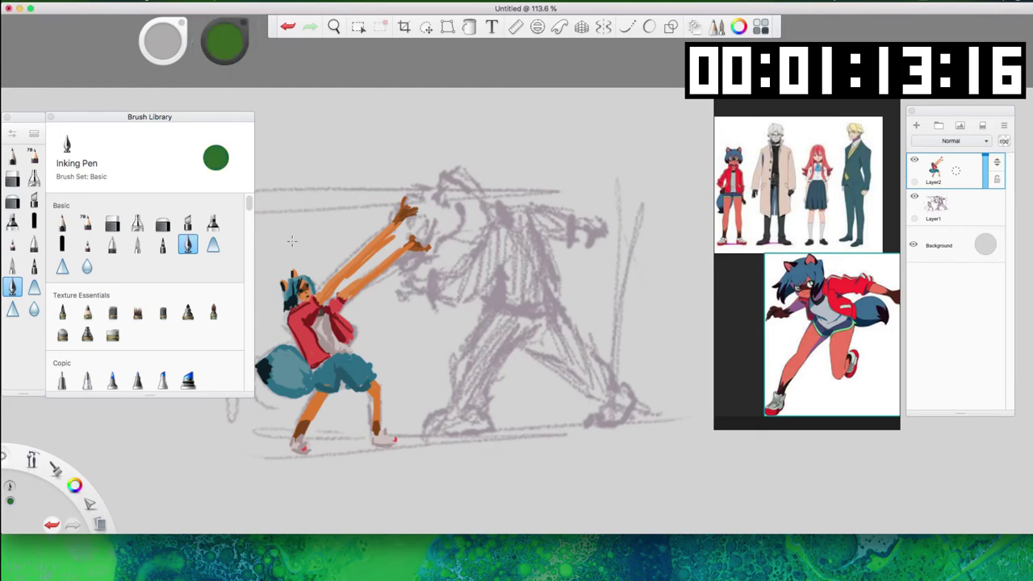
left_click_drag(229, 51, 228, 4)
left_click_drag(320, 389, 374, 379)
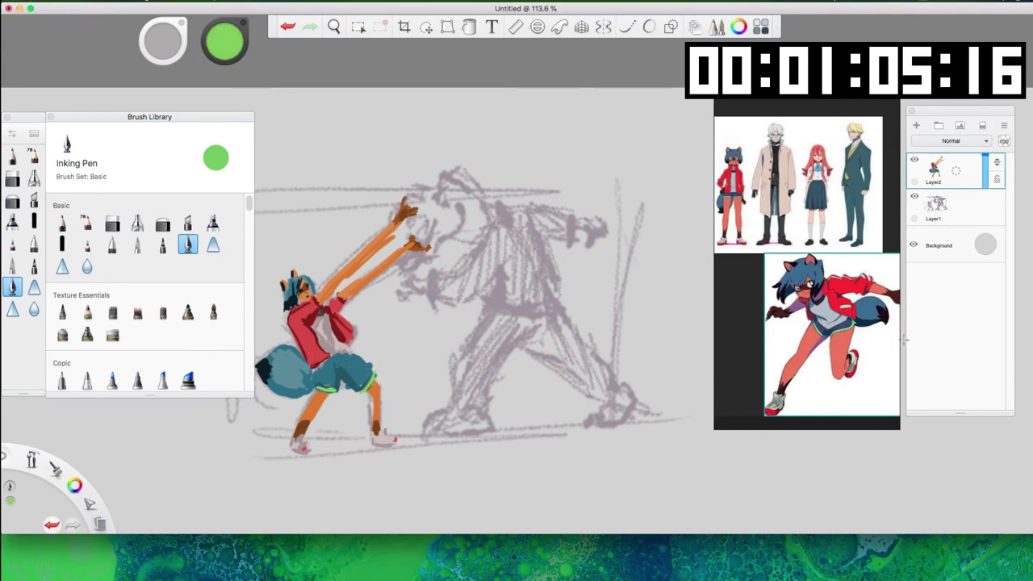
Add a small pale detail to the lower jacket using the shirt colour and touch up the front leg below the knee in sampled orange.
left_click(325, 329, "alt")
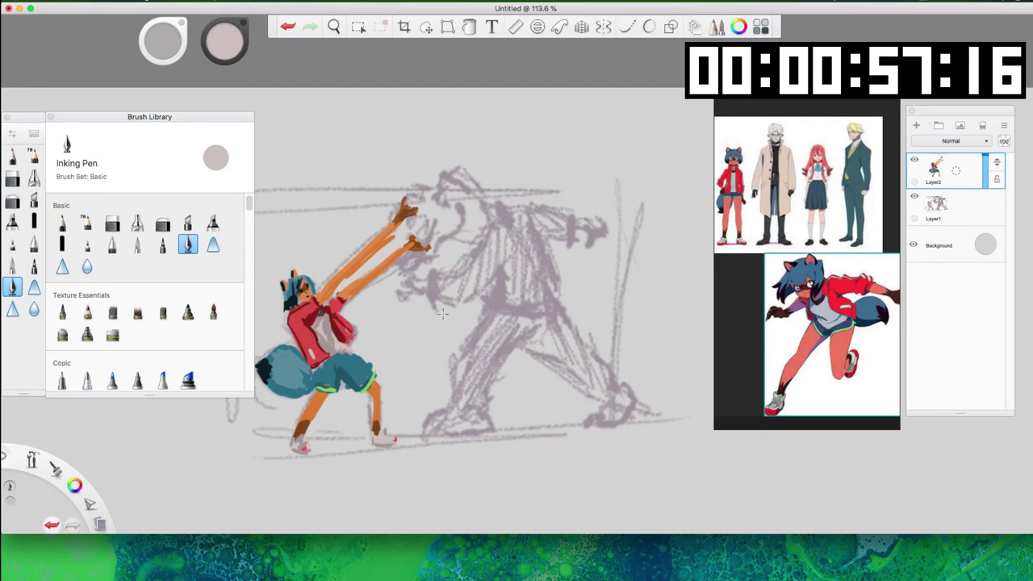
left_click(324, 300, "alt")
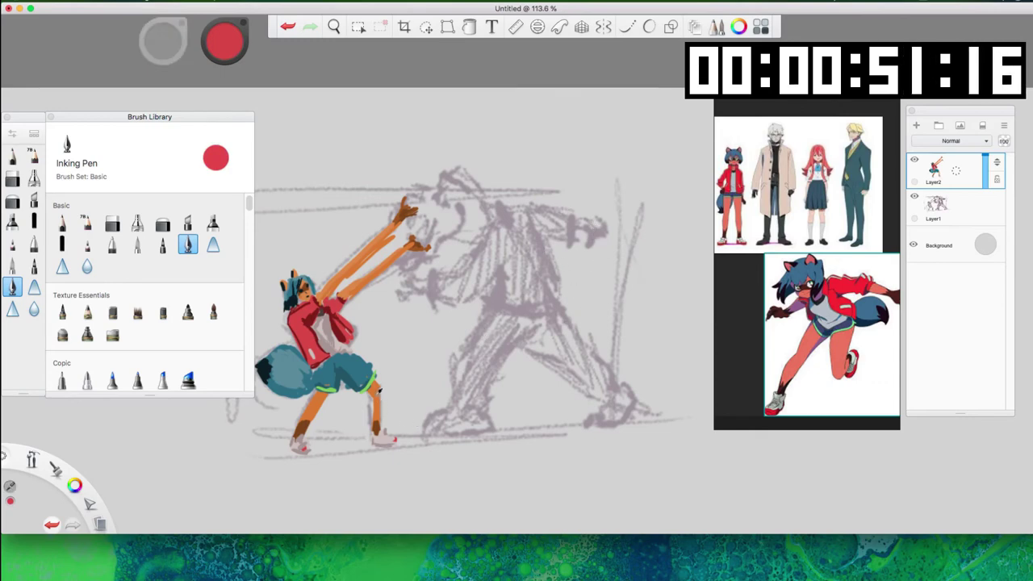
left_click(376, 401, "alt")
mouse_move(372, 395)
left_mouse_down()
mouse_move(370, 417)
mouse_move(372, 404)
left_mouse_up()
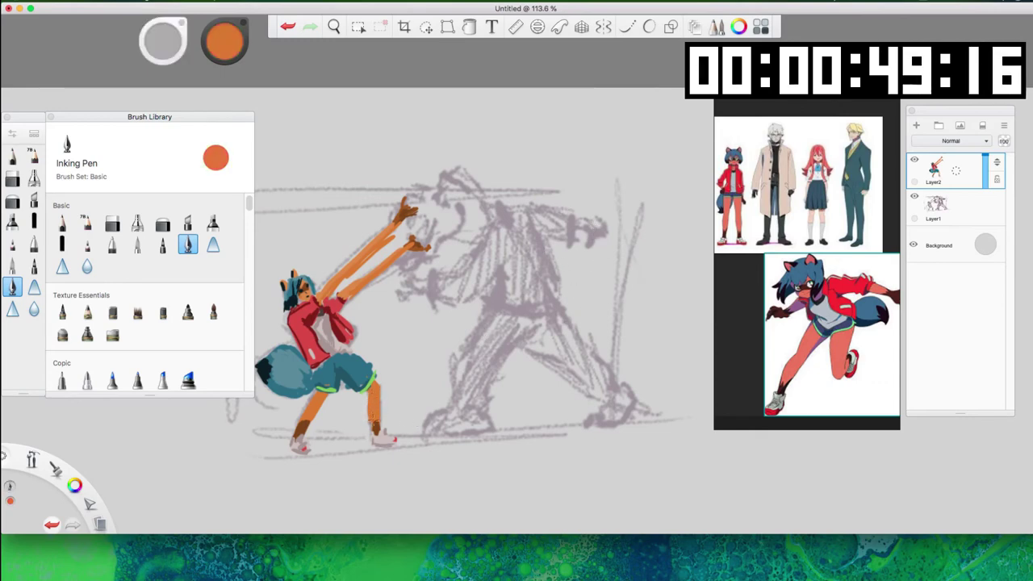
Choose a bright yellow with Brush 4 and add a new layer between the sketch and the smaller fighter's colour layer.
left_click(225, 43)
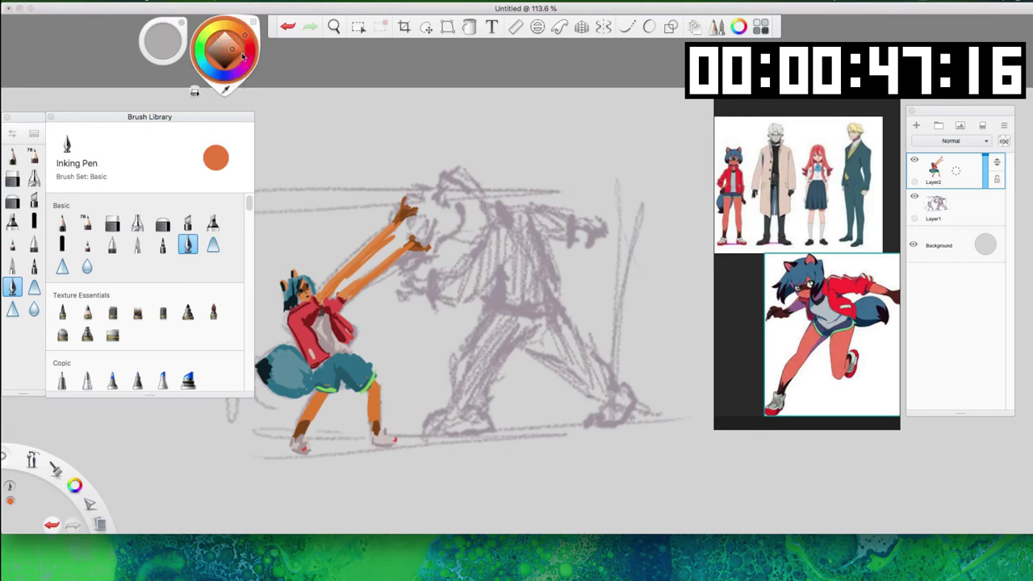
left_click(214, 27)
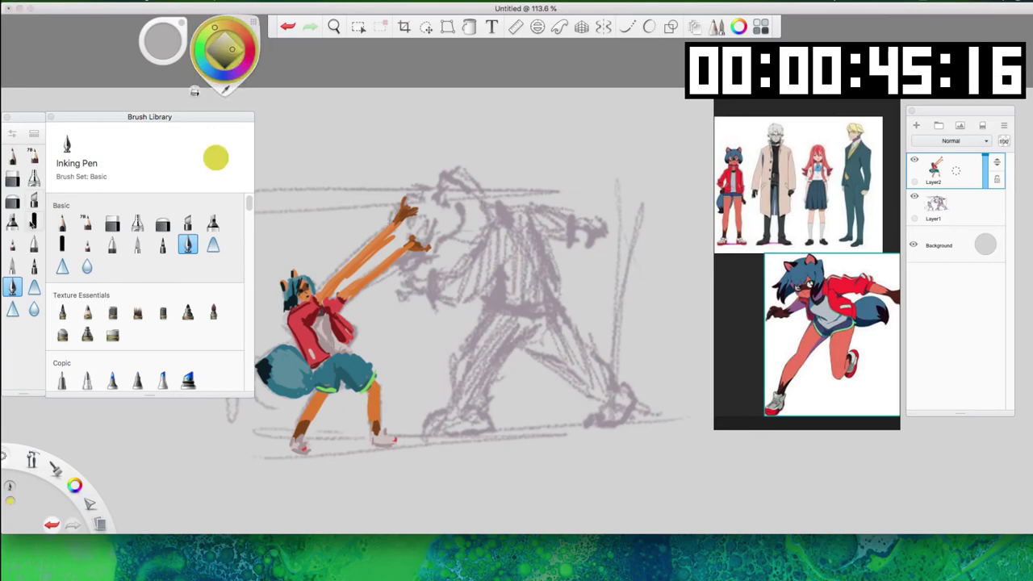
left_click(34, 223)
left_click_drag(432, 218, 433, 235)
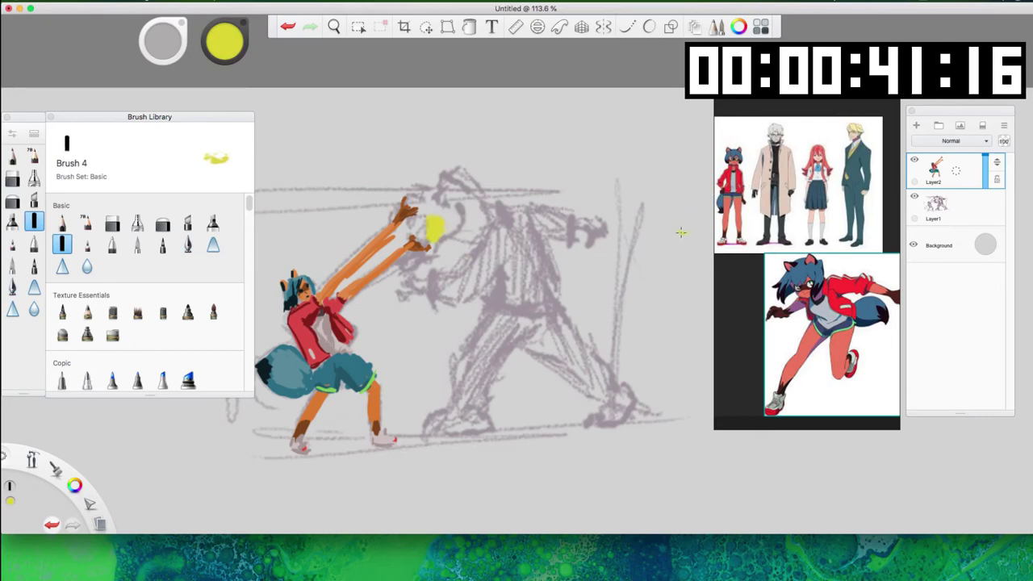
key("super+z")
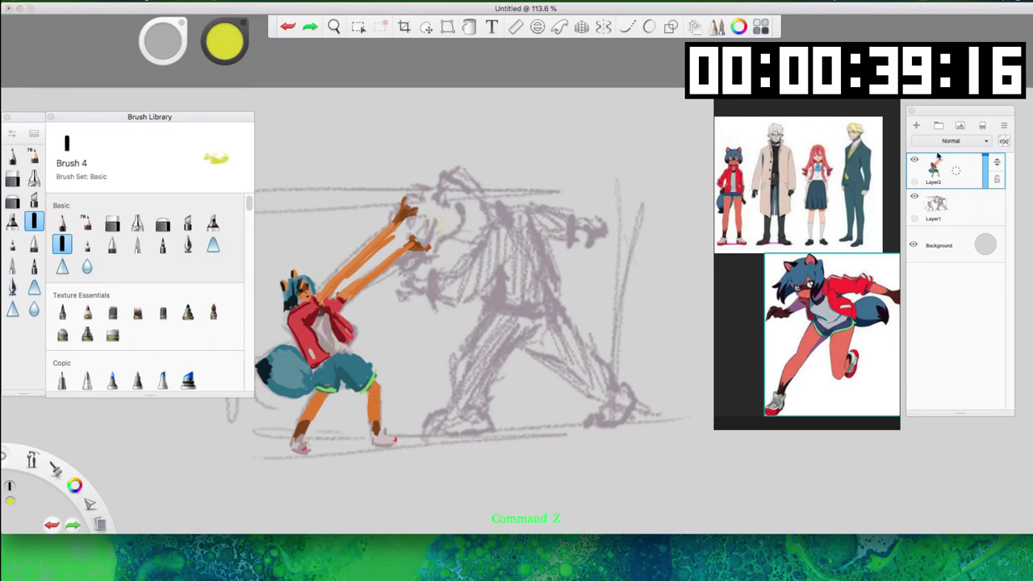
left_click(942, 196)
left_click(917, 125)
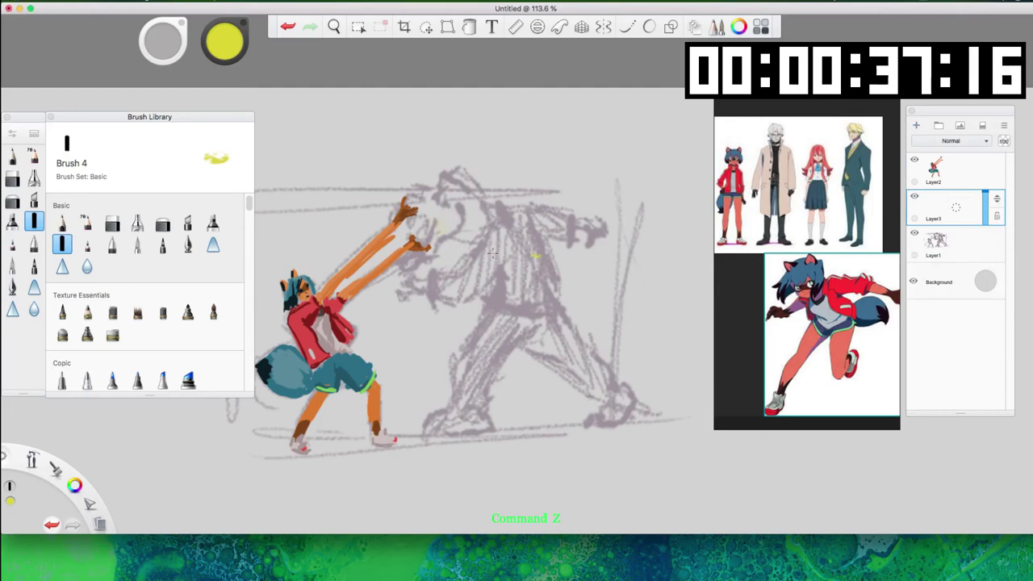
Fill the larger opponent's head, both hands and both feet with flat yellow over the sketch.
mouse_move(434, 244)
left_mouse_down()
mouse_move(435, 207)
mouse_move(415, 199)
mouse_move(444, 189)
mouse_move(436, 222)
mouse_move(449, 186)
mouse_move(465, 236)
mouse_move(447, 191)
mouse_move(487, 219)
left_mouse_up()
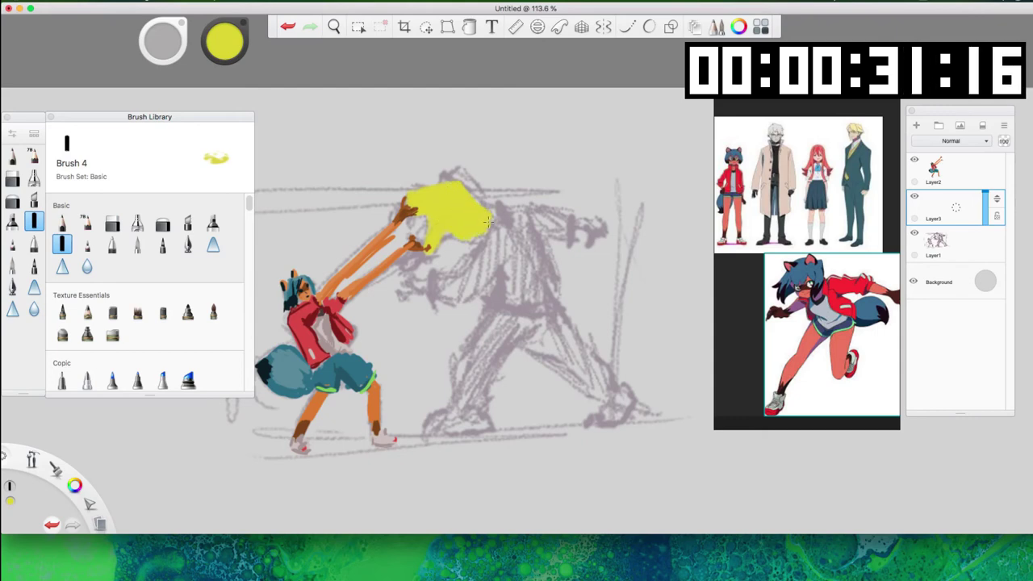
left_click_drag(434, 279, 412, 287)
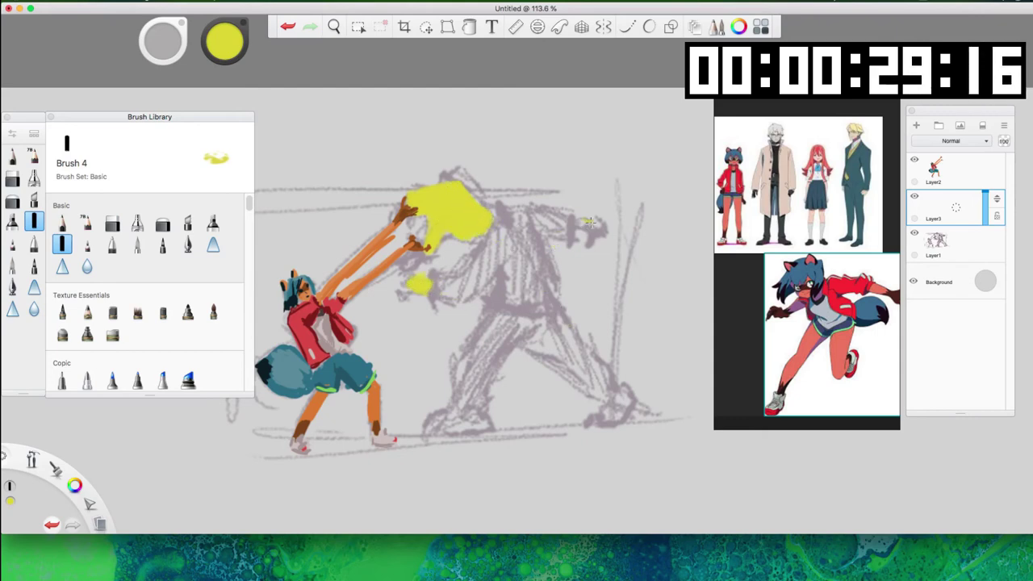
left_click_drag(576, 226, 605, 226)
mouse_move(478, 421)
left_mouse_down()
mouse_move(429, 428)
mouse_move(443, 420)
left_mouse_up()
mouse_move(599, 403)
left_mouse_down()
mouse_move(624, 398)
mouse_move(605, 415)
left_mouse_up()
Darken the yellow to olive and shade the larger opponent's feet, rear hand and head.
left_click(234, 56)
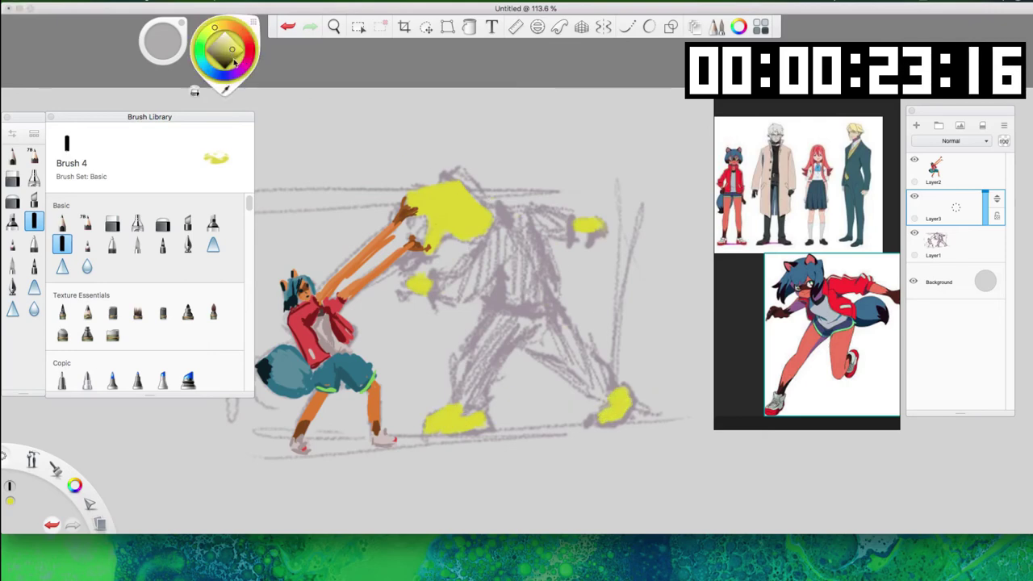
left_click(230, 56)
left_click_drag(633, 399, 601, 423)
left_click_drag(583, 234, 594, 228)
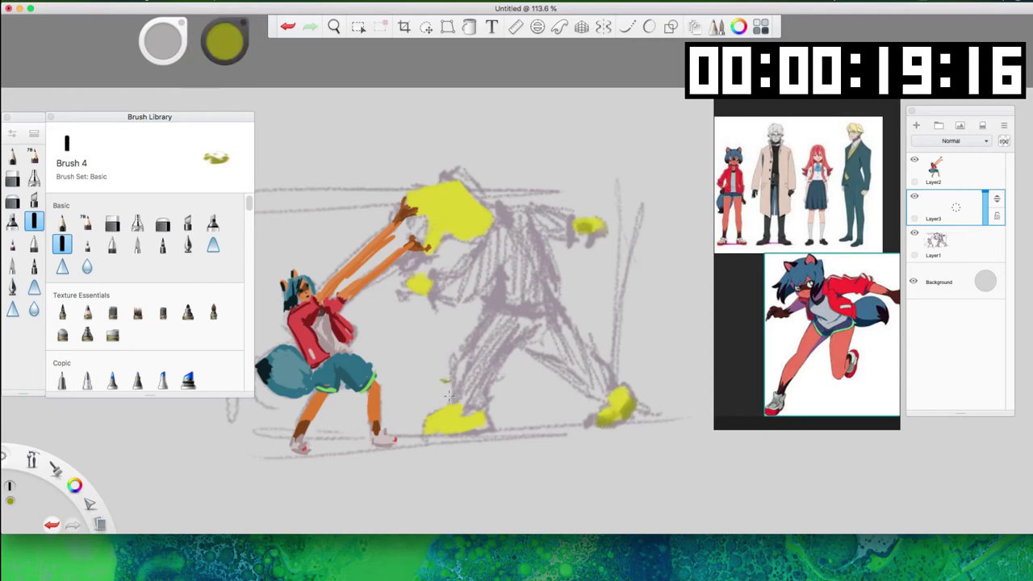
left_click_drag(446, 433, 480, 426)
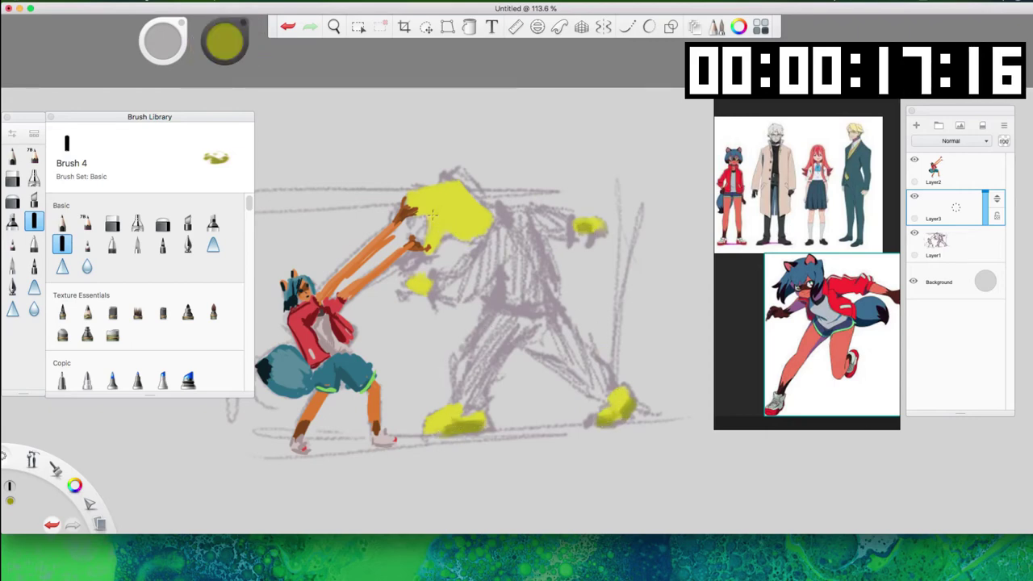
mouse_move(434, 212)
left_mouse_down()
mouse_move(430, 225)
mouse_move(420, 215)
mouse_move(446, 194)
mouse_move(437, 188)
mouse_move(476, 228)
mouse_move(460, 239)
mouse_move(465, 213)
mouse_move(427, 244)
left_mouse_up()
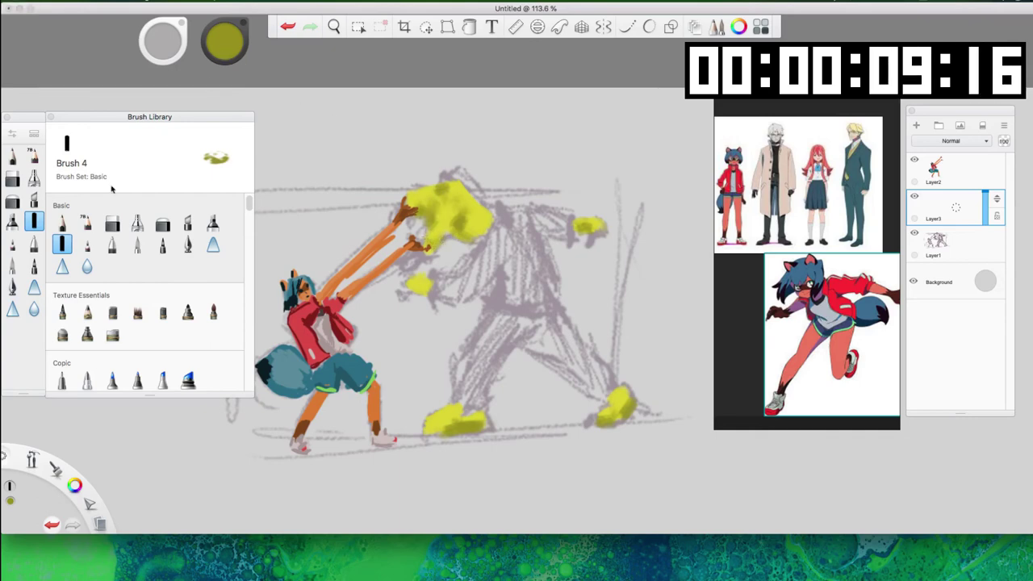
Draw pale yellow teeth along the larger opponent's open jaws with the Inking Pen and add olive detail inside the mouth.
left_click(12, 287)
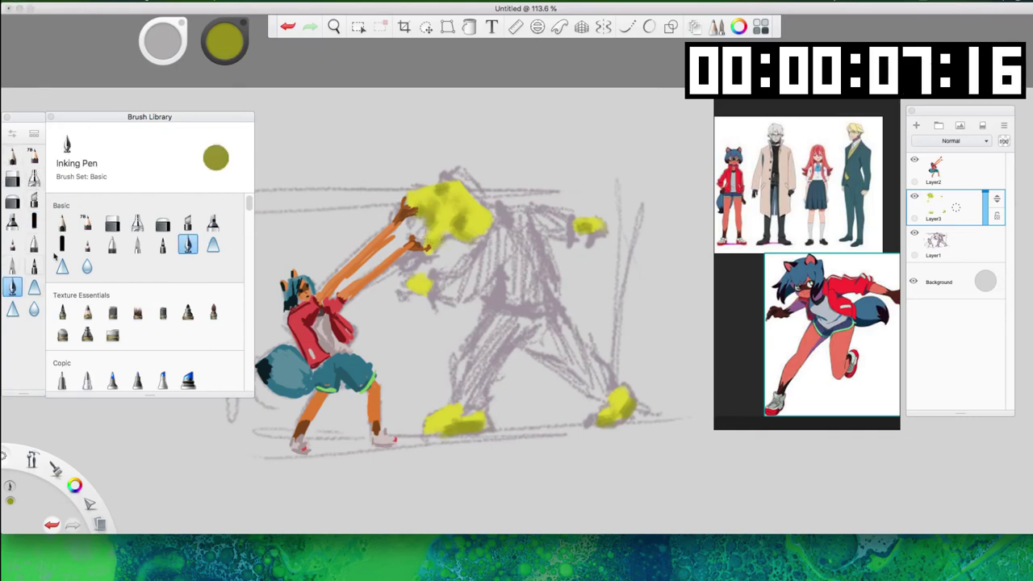
left_click(224, 42)
left_click_drag(225, 42, 222, 33)
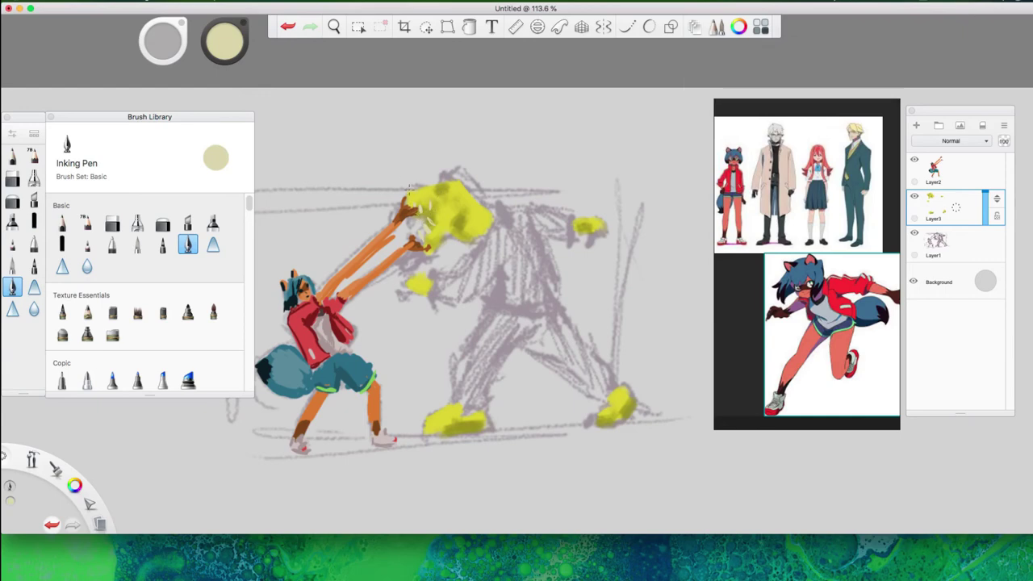
left_click(224, 41)
left_click(225, 52)
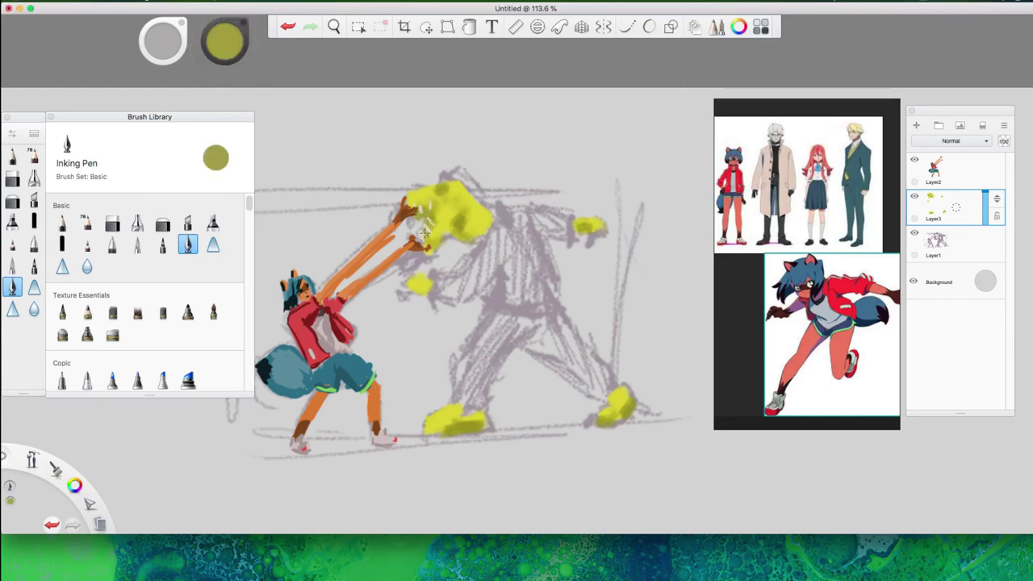
Paint the larger opponent's eye in dark olive tones with a small pale yellow highlight.
left_click(223, 43)
left_click(225, 59)
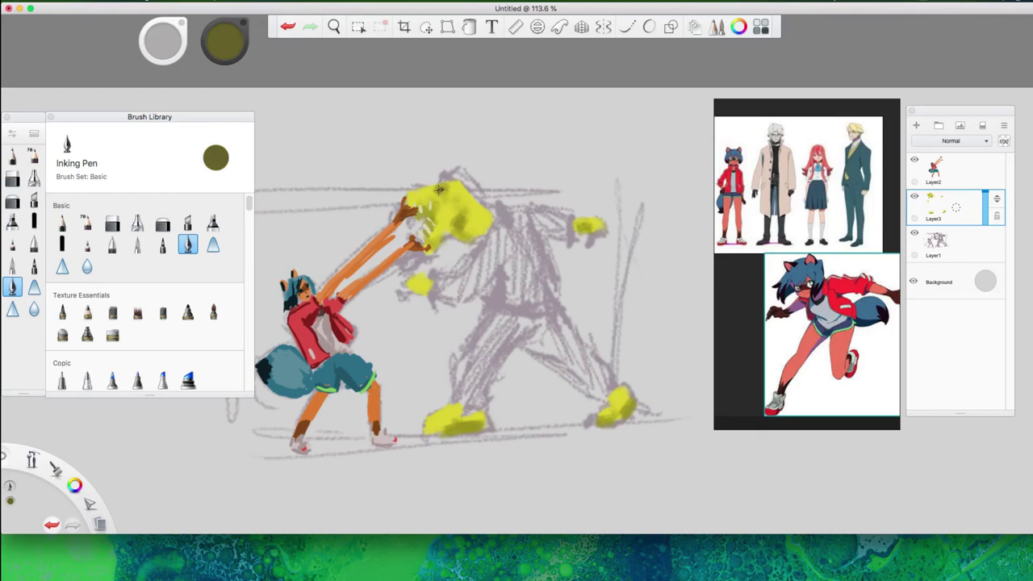
left_click(231, 49)
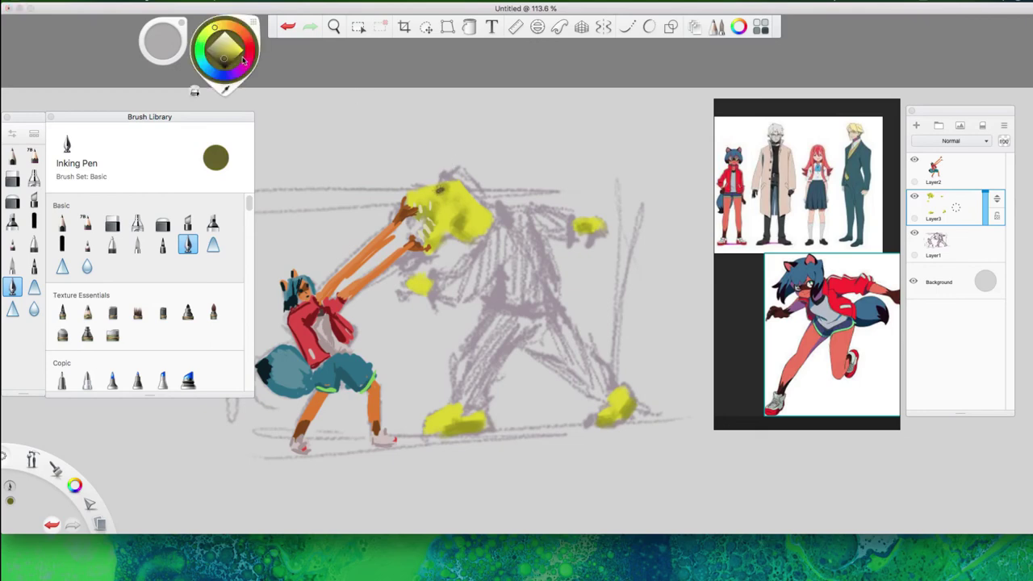
left_click(216, 53)
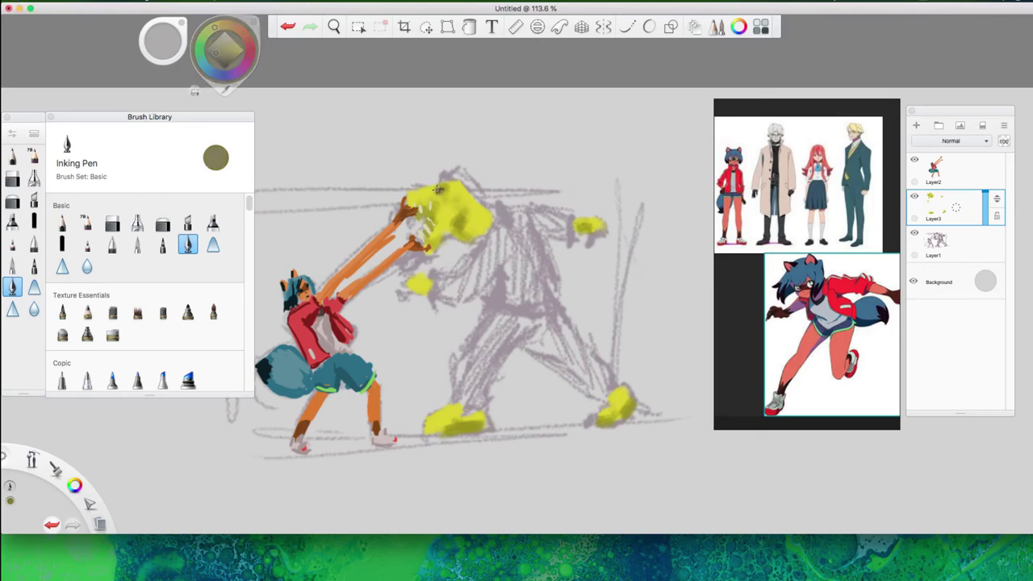
left_click(239, 53)
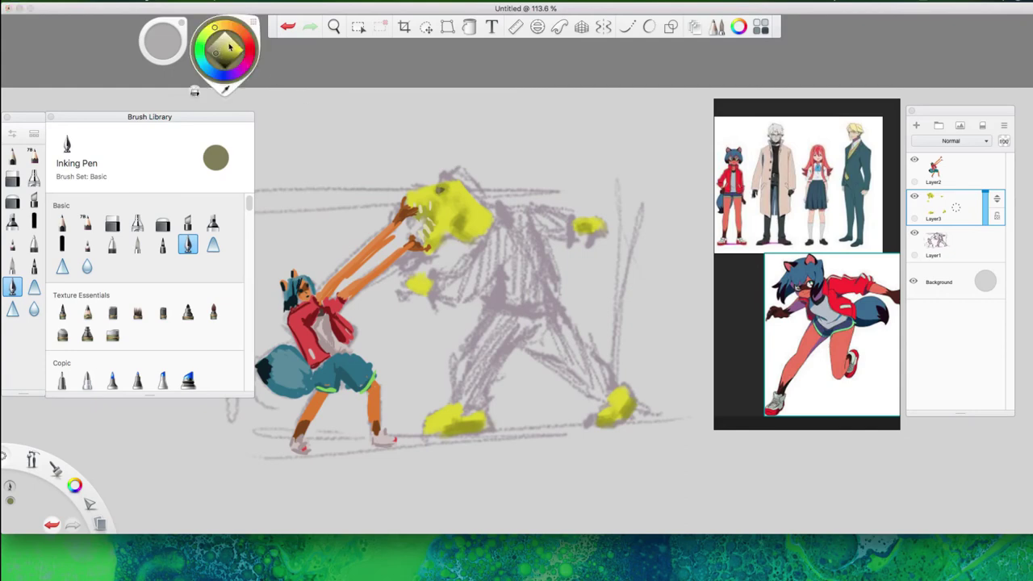
left_click(229, 36)
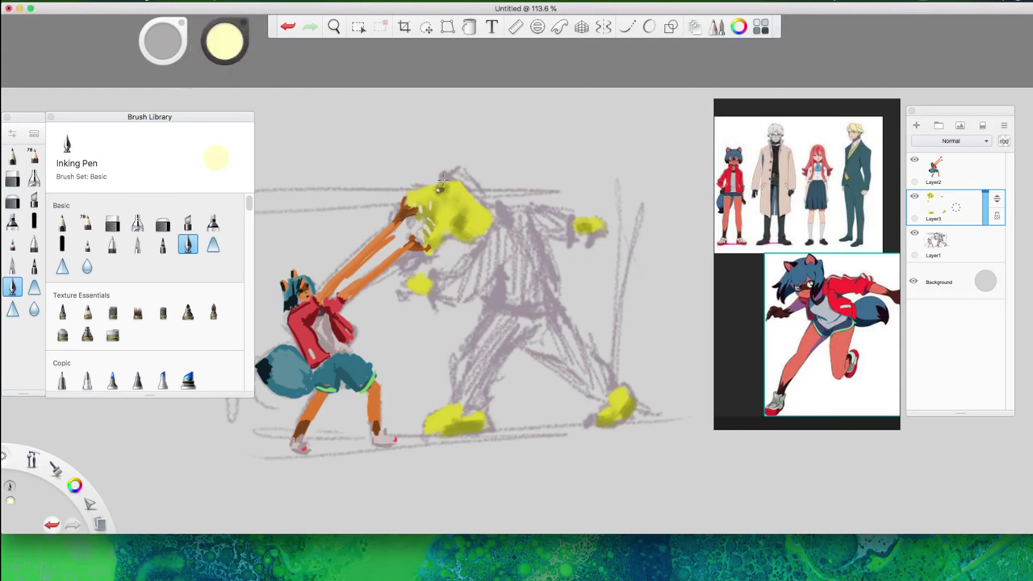
Define the larger opponent's jaw, fingers and toes in olive and add foot claws in pale yellow sampled from the teeth.
left_click(225, 47)
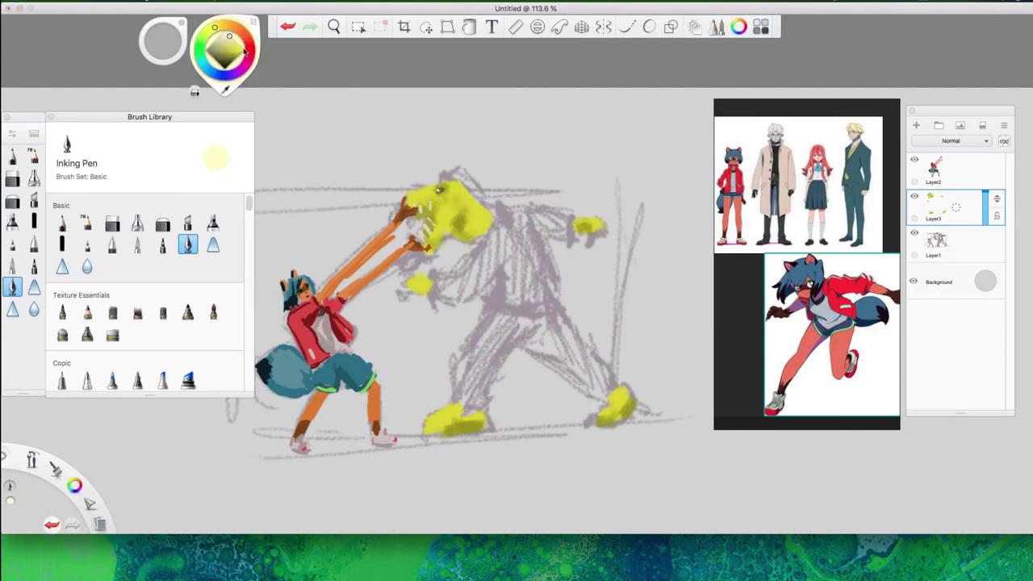
left_click(224, 54)
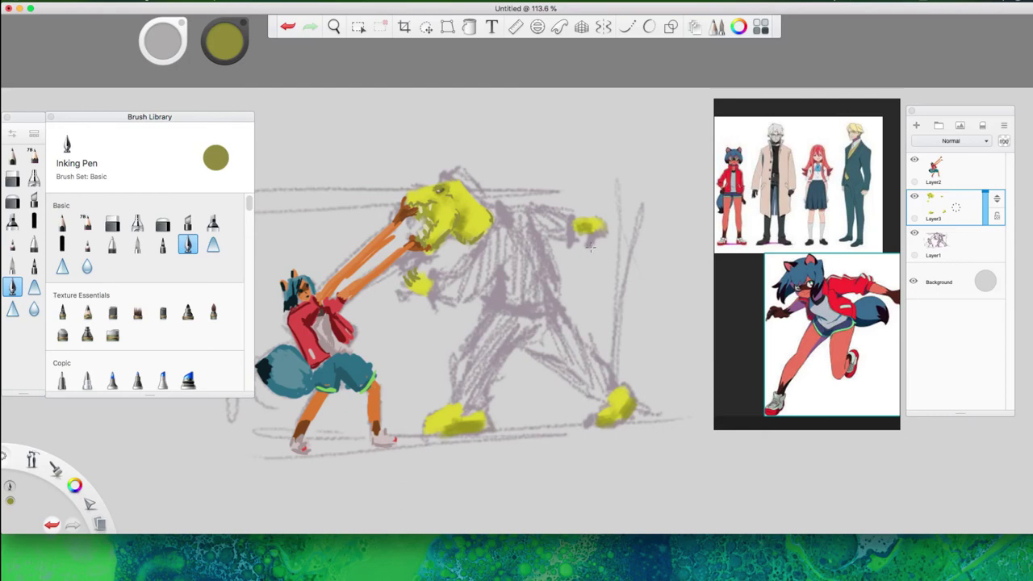
mouse_move(591, 228)
left_mouse_down()
mouse_move(591, 239)
mouse_move(612, 231)
left_mouse_up()
left_click_drag(437, 421, 419, 434)
left_click_drag(605, 415, 585, 423)
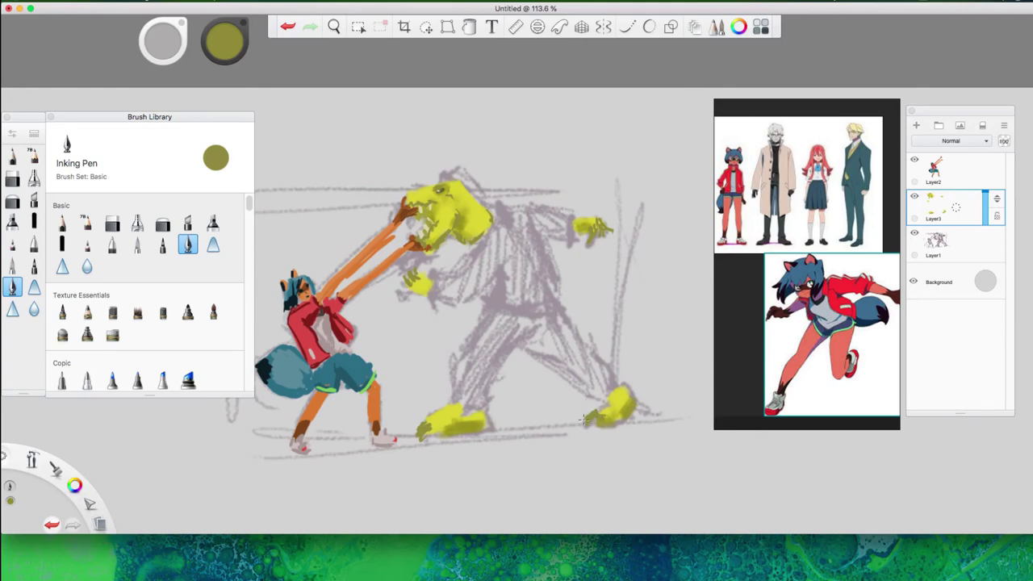
left_click(435, 194, "alt")
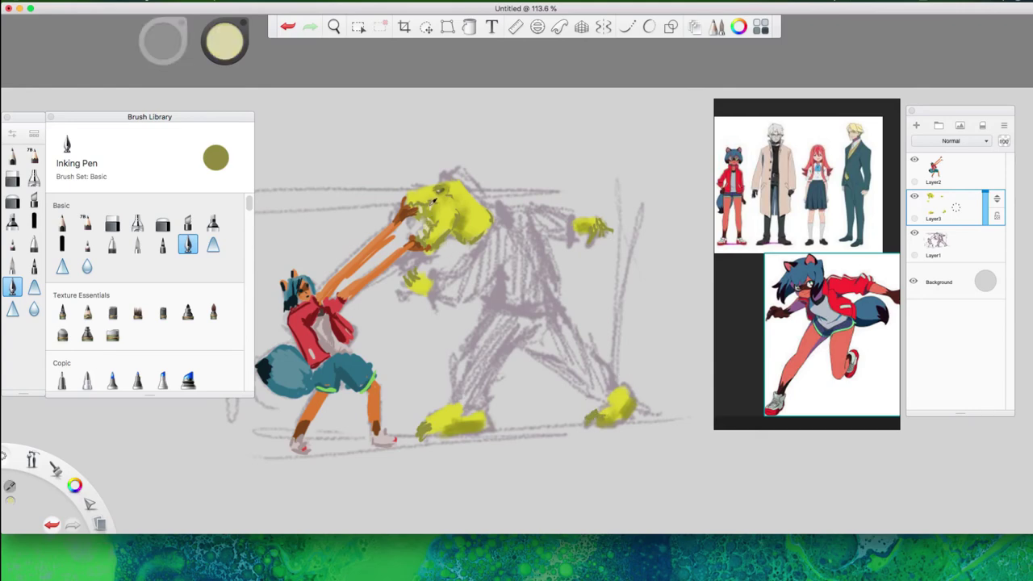
left_click_drag(436, 196, 464, 198)
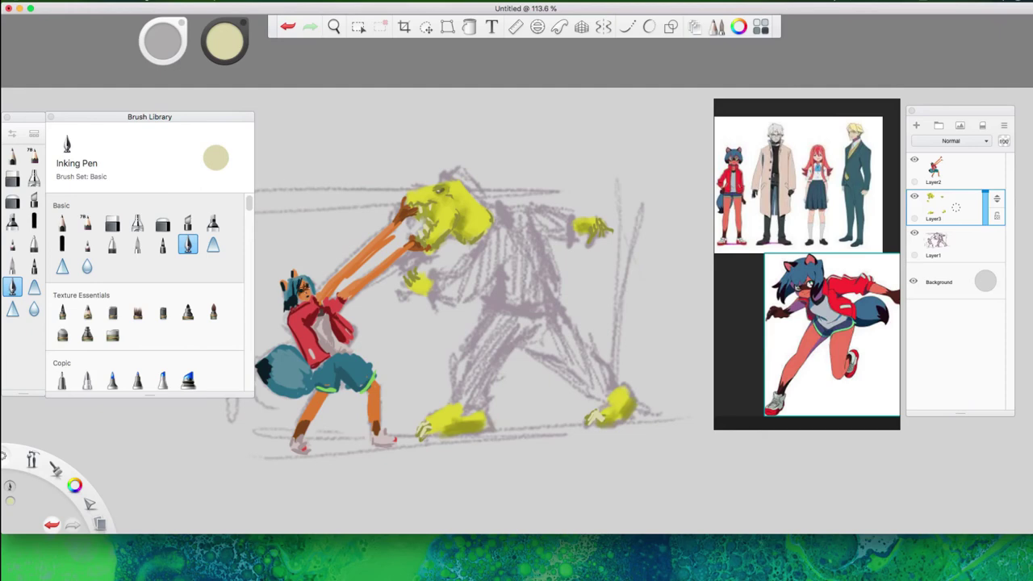
Draw the smaller fighter's eye details in dark olive on that fighter's colour layer, undoing and redrawing strokes as needed.
left_click(956, 171)
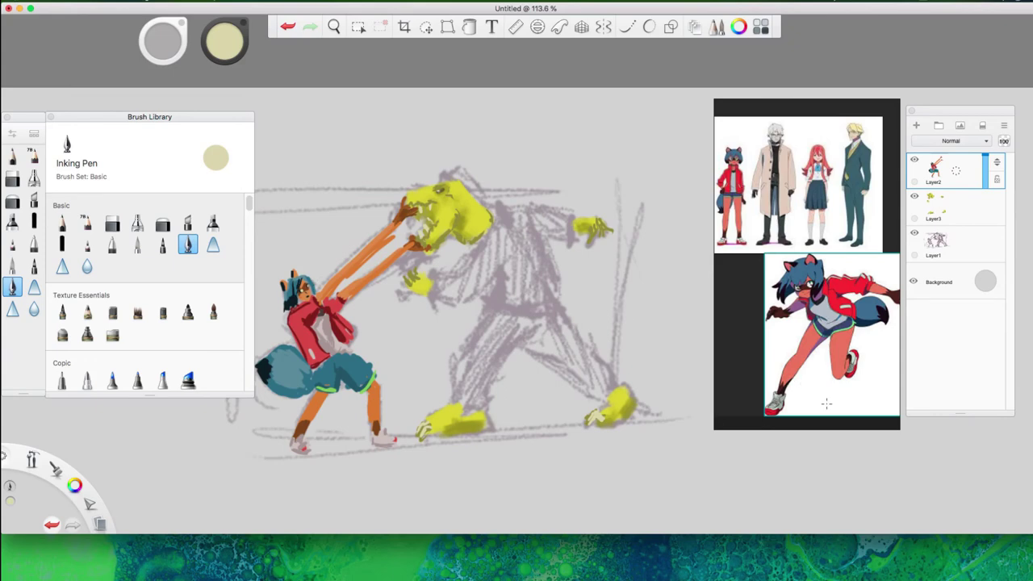
left_click(224, 50)
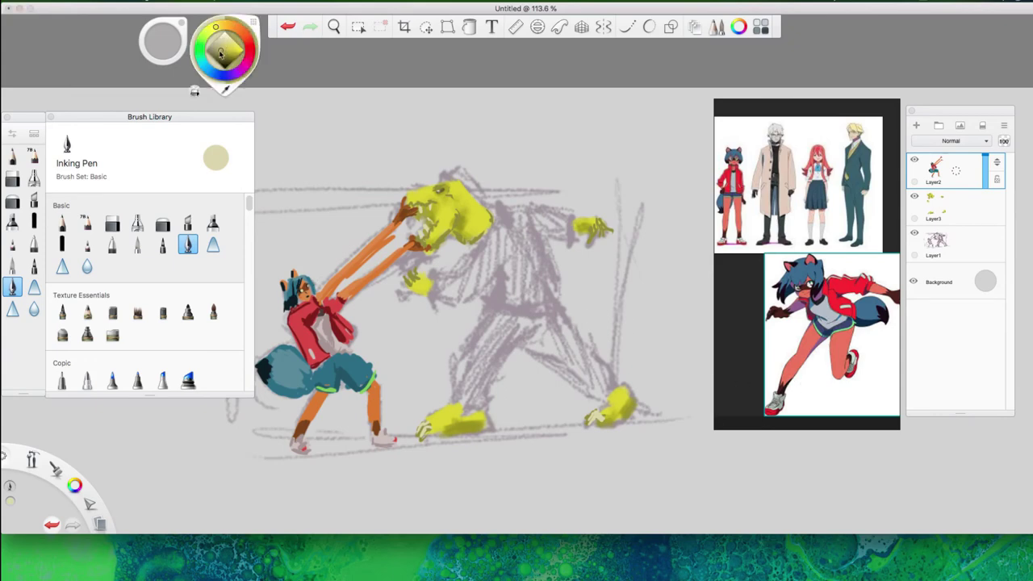
left_click(221, 55)
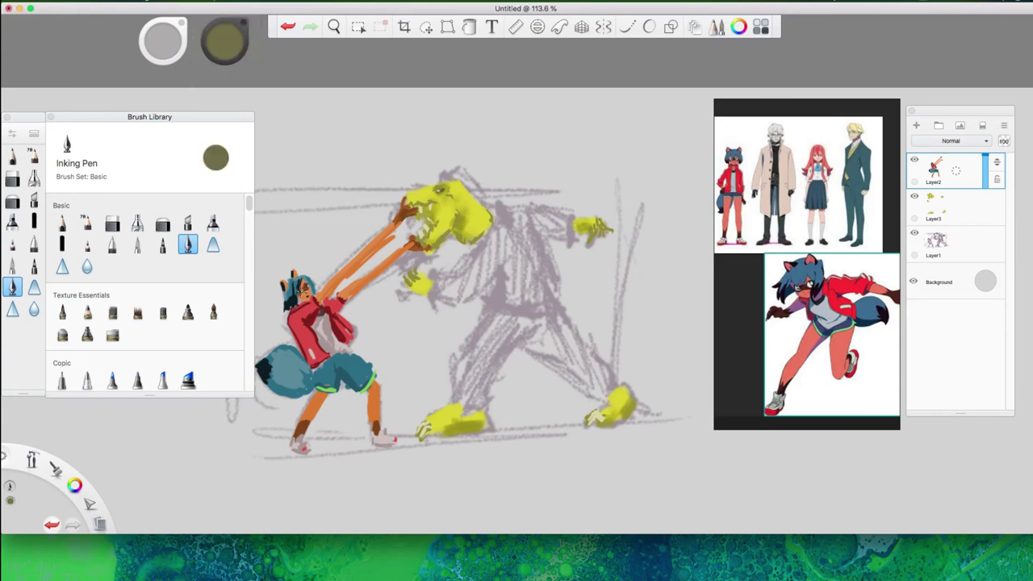
key("super+z")
left_click_drag(229, 47, 230, 64)
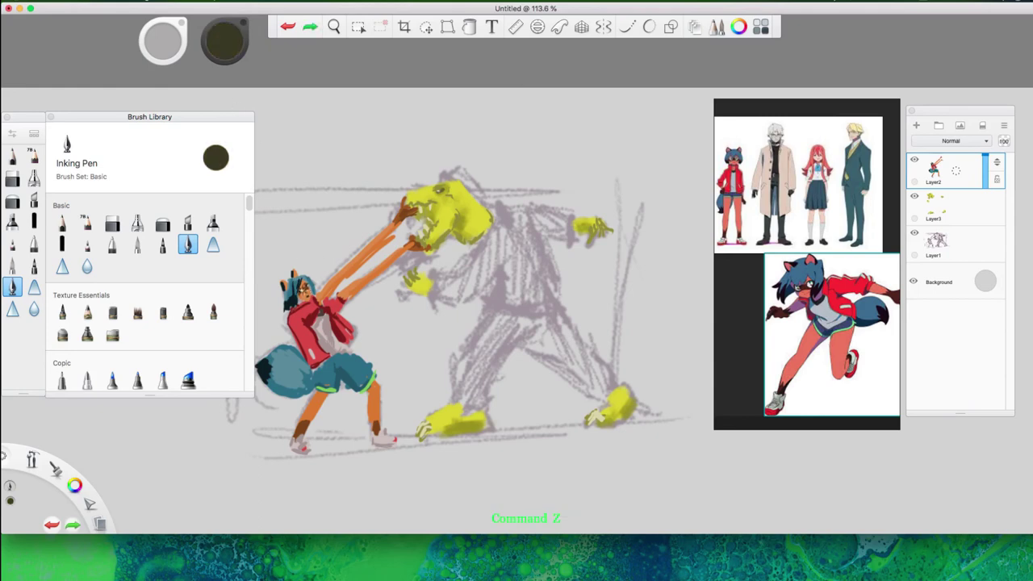
left_click_drag(302, 286, 311, 286)
left_click_drag(304, 287, 307, 282)
key("super+z")
left_click_drag(301, 284, 309, 289)
Erase the rough paint around the smaller fighter's arms and check the colours with the sketch layer hidden.
key("e")
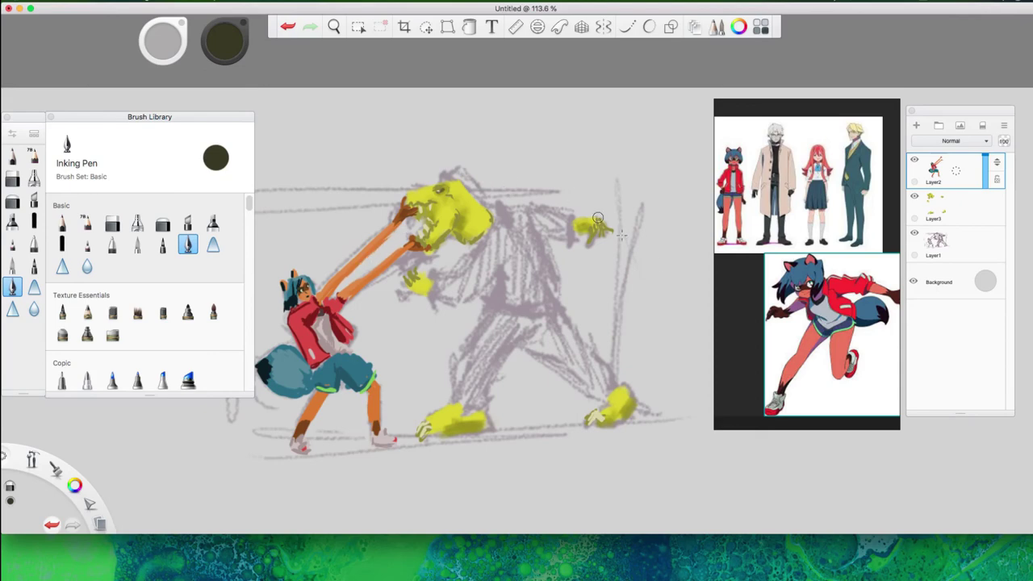
key("e")
left_click(914, 235)
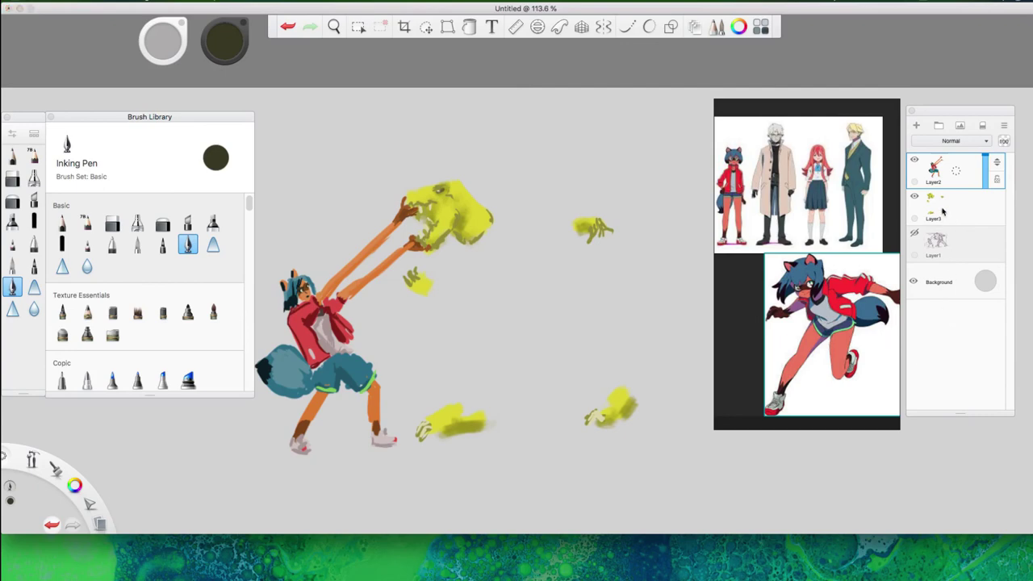
left_click(915, 234)
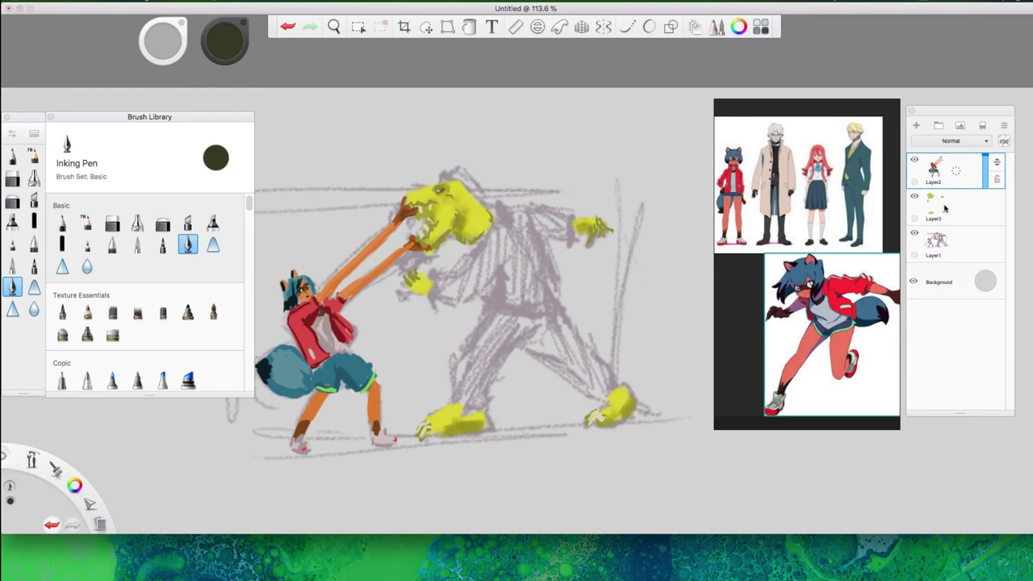
Add a new layer above the opponent's skin layer and block in the full suit in dark olive with Brush 4.
key("super+l")
mouse_move(435, 280)
left_mouse_down()
mouse_move(445, 296)
mouse_move(488, 251)
mouse_move(494, 222)
mouse_move(517, 258)
mouse_move(494, 301)
mouse_move(537, 307)
mouse_move(525, 212)
mouse_move(575, 230)
mouse_move(496, 202)
left_mouse_up()
left_click(34, 221)
mouse_move(510, 314)
left_mouse_down()
mouse_move(470, 367)
mouse_move(485, 319)
mouse_move(456, 359)
mouse_move(571, 338)
mouse_move(613, 379)
mouse_move(601, 392)
mouse_move(557, 355)
mouse_move(551, 275)
left_mouse_up()
Airbrush a pale highlight onto the larger opponent's rear thigh, undoing the strokes that do not work.
left_click_drag(227, 43, 232, 34)
left_click(13, 222)
left_click(34, 179)
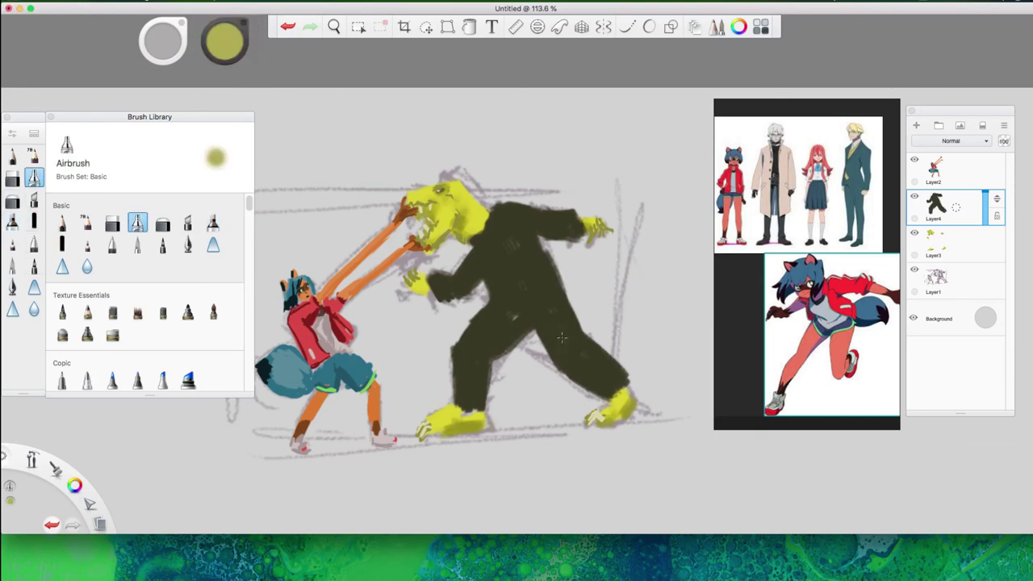
left_click_drag(563, 339, 563, 353)
key("super+z")
mouse_move(227, 42)
left_click_drag(227, 41, 225, 29)
key("super+z")
mouse_move(551, 328)
left_mouse_down()
mouse_move(571, 363)
mouse_move(539, 318)
mouse_move(551, 317)
left_mouse_up()
Brush grey highlights onto both trouser legs of the larger opponent with Brush 4.
left_click(34, 221)
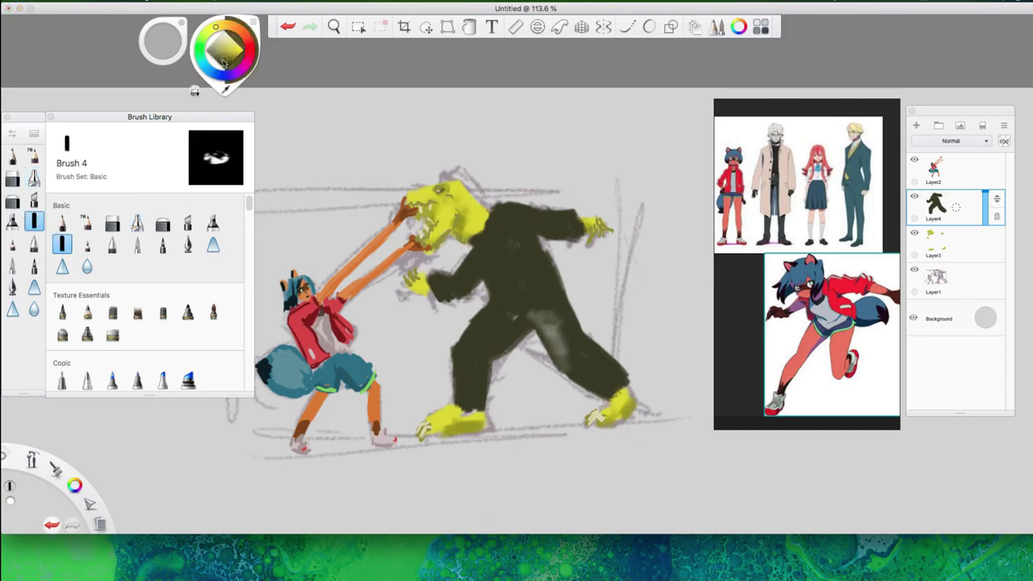
left_click_drag(226, 41, 225, 55)
mouse_move(551, 329)
left_mouse_down()
mouse_move(545, 321)
mouse_move(593, 375)
mouse_move(589, 392)
mouse_move(484, 339)
mouse_move(456, 371)
mouse_move(482, 365)
left_mouse_up()
left_click_drag(226, 42, 225, 30)
left_click_drag(460, 360, 460, 397)
left_click_drag(487, 312, 466, 338)
mouse_move(520, 315)
left_mouse_down()
mouse_move(559, 357)
mouse_move(540, 320)
left_mouse_up()
mouse_move(543, 318)
left_mouse_down()
mouse_move(571, 357)
mouse_move(541, 316)
left_mouse_up()
Shade both trouser legs and the hip area of the suit with a darker grey.
left_click_drag(225, 41, 225, 57)
left_click_drag(541, 321, 573, 360)
mouse_move(572, 324)
left_mouse_down()
mouse_move(611, 367)
mouse_move(573, 392)
left_mouse_up()
left_click_drag(460, 360, 489, 379)
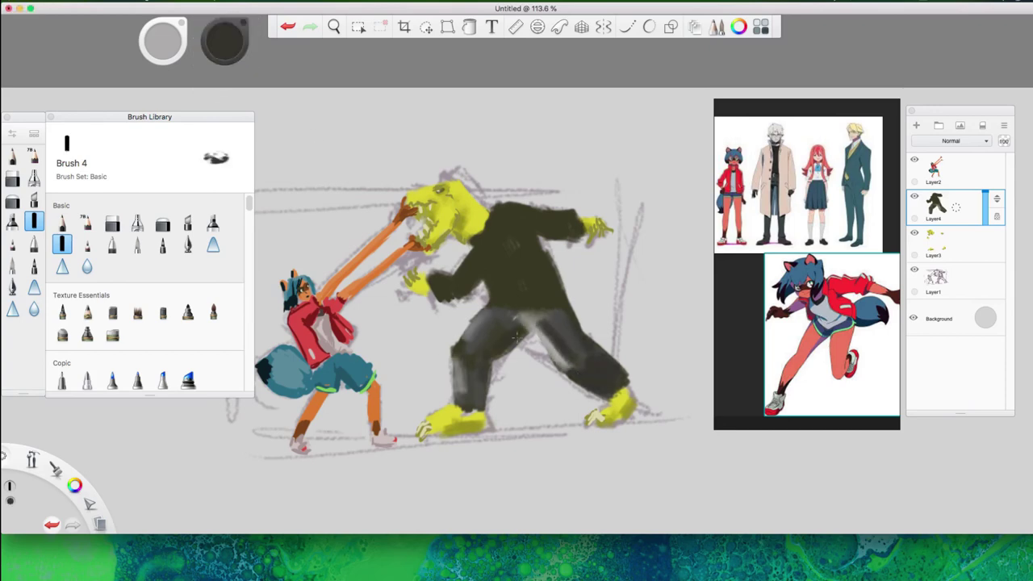
mouse_move(517, 319)
left_mouse_down()
mouse_move(542, 327)
mouse_move(535, 340)
mouse_move(582, 375)
mouse_move(509, 301)
mouse_move(533, 311)
mouse_move(557, 281)
left_mouse_up()
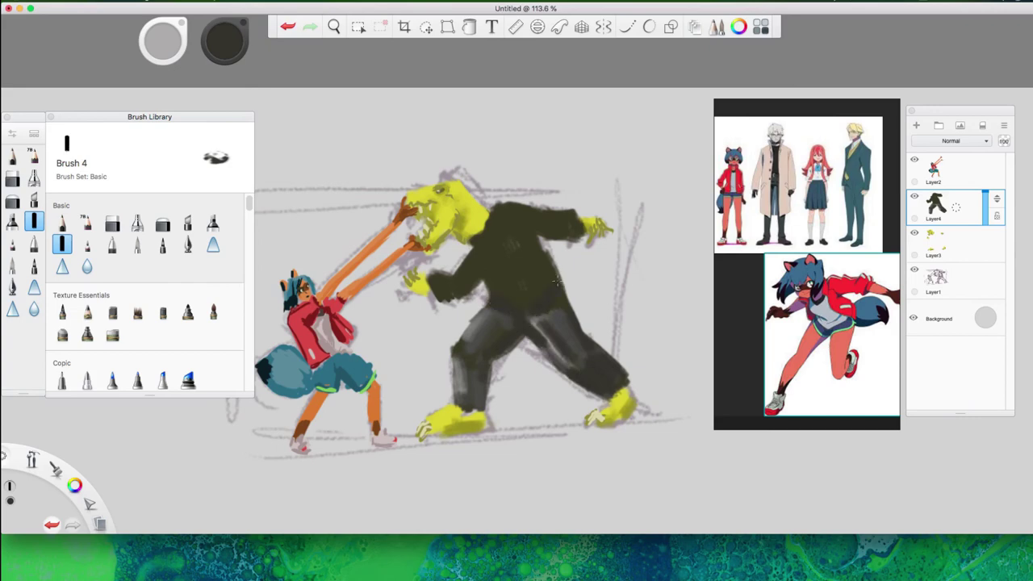
Lighten the suit's shoulders with grey and shade the torso, waist and arms in darker tones.
left_click_drag(226, 43, 225, 28)
mouse_move(503, 224)
left_mouse_down()
mouse_move(525, 212)
mouse_move(512, 214)
left_mouse_up()
mouse_move(487, 232)
left_mouse_down()
mouse_move(502, 287)
mouse_move(501, 236)
mouse_move(520, 308)
mouse_move(479, 244)
left_mouse_up()
left_click_drag(225, 41, 226, 61)
mouse_move(515, 252)
left_mouse_down()
mouse_move(502, 285)
mouse_move(494, 278)
mouse_move(519, 304)
left_mouse_up()
left_click_drag(225, 41, 226, 57)
mouse_move(550, 253)
left_mouse_down()
mouse_move(540, 296)
mouse_move(496, 315)
left_mouse_up()
mouse_move(482, 242)
left_mouse_down()
mouse_move(512, 230)
mouse_move(533, 235)
mouse_move(475, 240)
mouse_move(486, 235)
mouse_move(477, 222)
mouse_move(473, 239)
mouse_move(494, 238)
mouse_move(495, 211)
mouse_move(522, 211)
mouse_move(493, 200)
mouse_move(561, 201)
mouse_move(530, 217)
mouse_move(582, 244)
left_mouse_up()
Clean up the edge of the suit's front sleeve near the opponent's hand by erasing and repainting.
key("e")
key("b")
key("e")
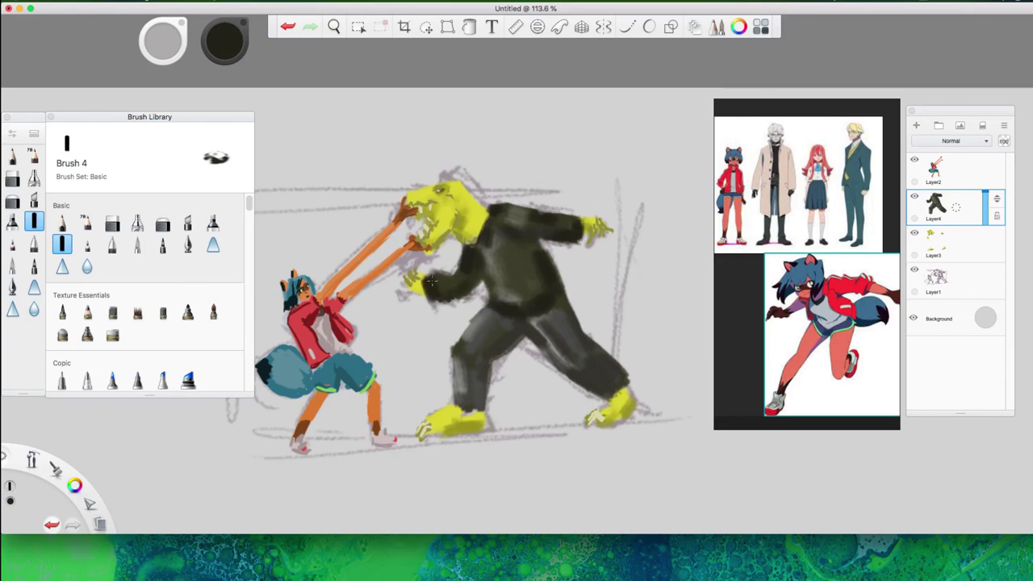
key("e")
key("b")
Reshape the trouser cuffs above the larger opponent's feet by erasing excess paint and repainting the front hem.
left_click_drag(457, 414, 484, 414)
key("e")
left_click_drag(626, 380, 610, 401)
key("super+z")
left_click_drag(452, 418, 485, 416)
key("b")
mouse_move(458, 417)
left_mouse_down()
mouse_move(478, 416)
mouse_move(451, 413)
left_mouse_up()
mouse_move(450, 415)
left_mouse_down()
mouse_move(463, 394)
mouse_move(471, 414)
mouse_move(465, 394)
left_mouse_up()
Blend the rear trouser leg from cuff to thigh using colours sampled from the suit and undo the stray stroke.
left_click(476, 387, "alt")
mouse_move(620, 379)
left_mouse_down()
mouse_move(600, 392)
mouse_move(607, 358)
mouse_move(602, 394)
left_mouse_up()
left_click(620, 382, "alt")
left_click_drag(607, 384, 584, 347)
mouse_move(588, 352)
left_mouse_down()
mouse_move(605, 377)
mouse_move(538, 321)
mouse_move(560, 315)
left_mouse_up()
left_click_drag(712, 332, 699, 332)
key("super+z")
Shade the larger opponent's head in grey on the skin layer and darken the mouth interior with near-black using Brush 4.
left_click(957, 244)
mouse_move(467, 199)
left_mouse_down()
mouse_move(479, 233)
mouse_move(434, 196)
mouse_move(452, 195)
mouse_move(417, 198)
left_mouse_up()
left_click(63, 223)
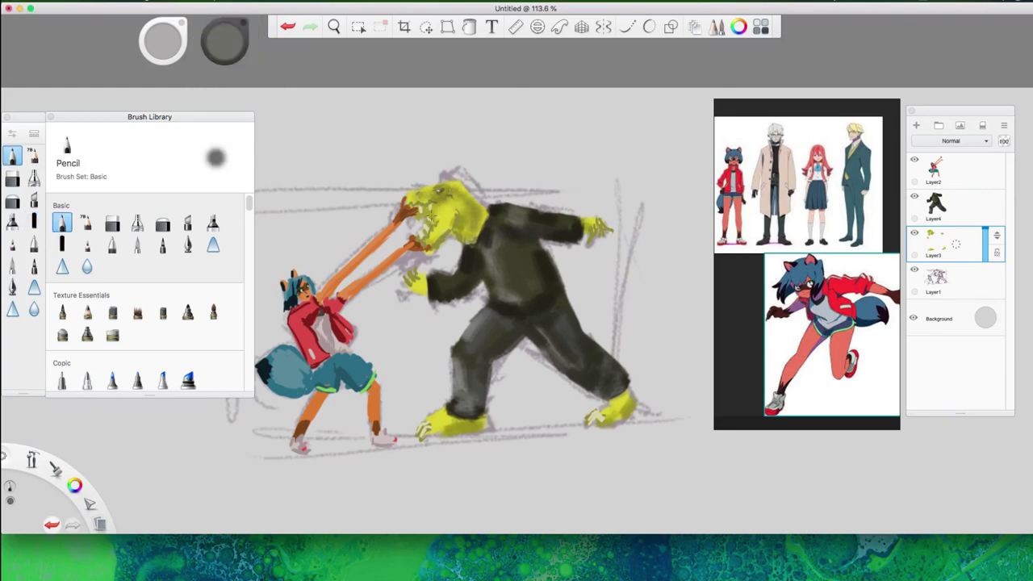
key("b")
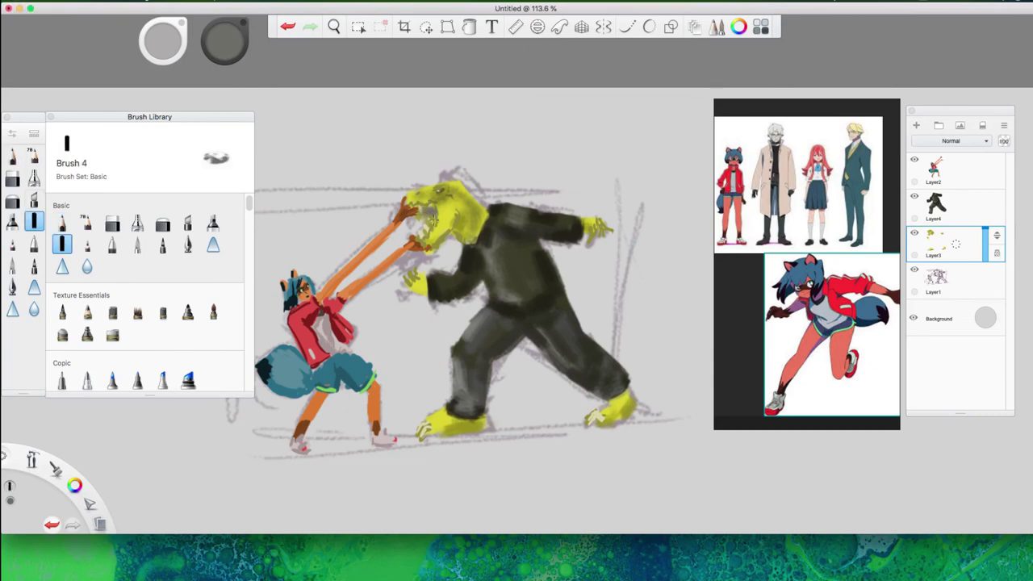
left_click_drag(226, 42, 229, 82)
mouse_move(436, 213)
left_mouse_down()
mouse_move(419, 214)
mouse_move(465, 244)
left_mouse_up()
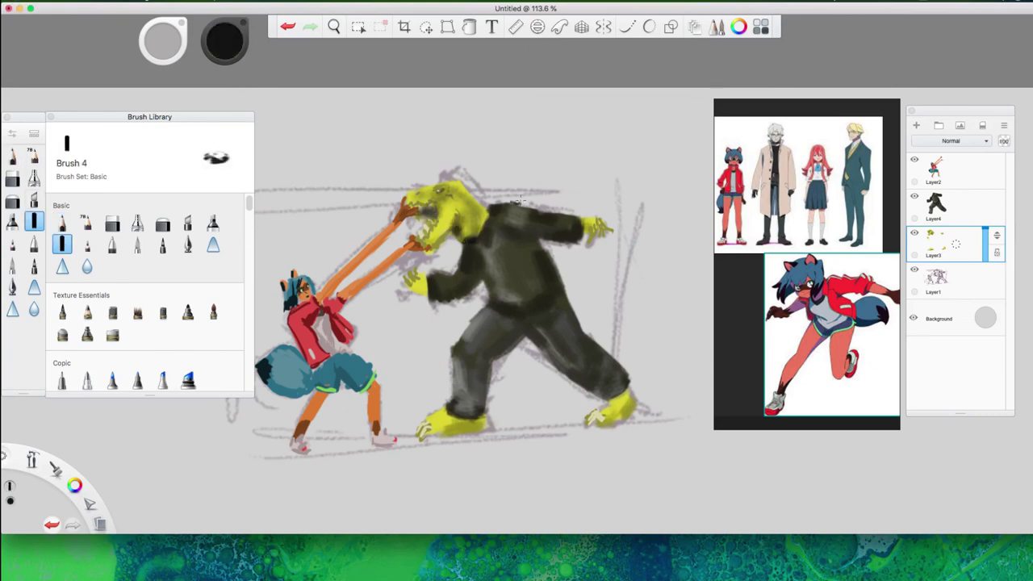
Add near-black shadows to both hands and both feet of the larger opponent.
left_click_drag(413, 284, 424, 294)
left_click_drag(599, 221, 589, 226)
left_click_drag(634, 405, 609, 426)
left_click_drag(438, 437, 486, 421)
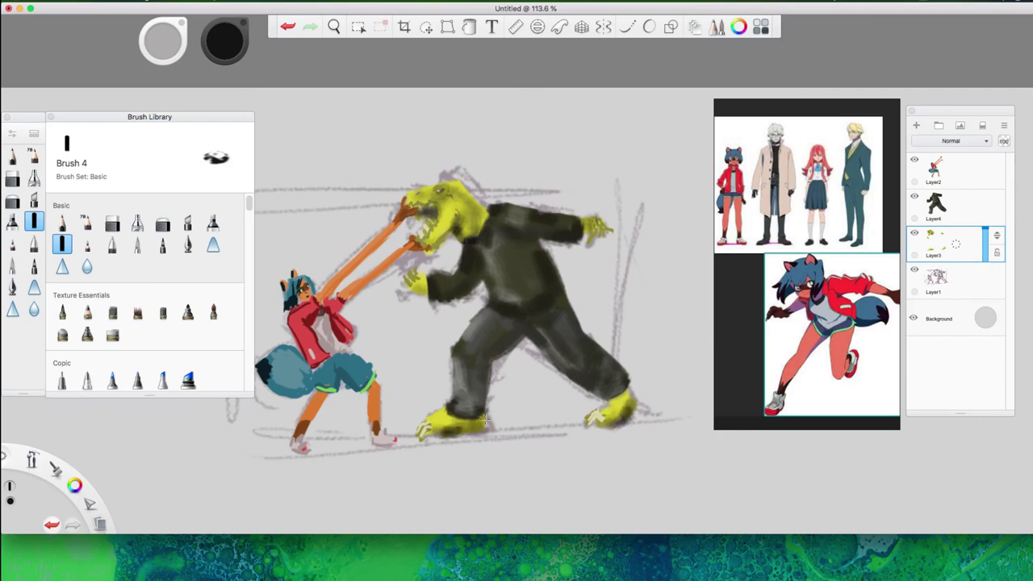
Darken the suit under the opponent's head on the suit layer and repaint the front arm with a sampled suit grey.
left_click(981, 215)
mouse_move(486, 235)
left_mouse_down()
mouse_move(478, 265)
mouse_move(490, 278)
mouse_move(462, 279)
left_mouse_up()
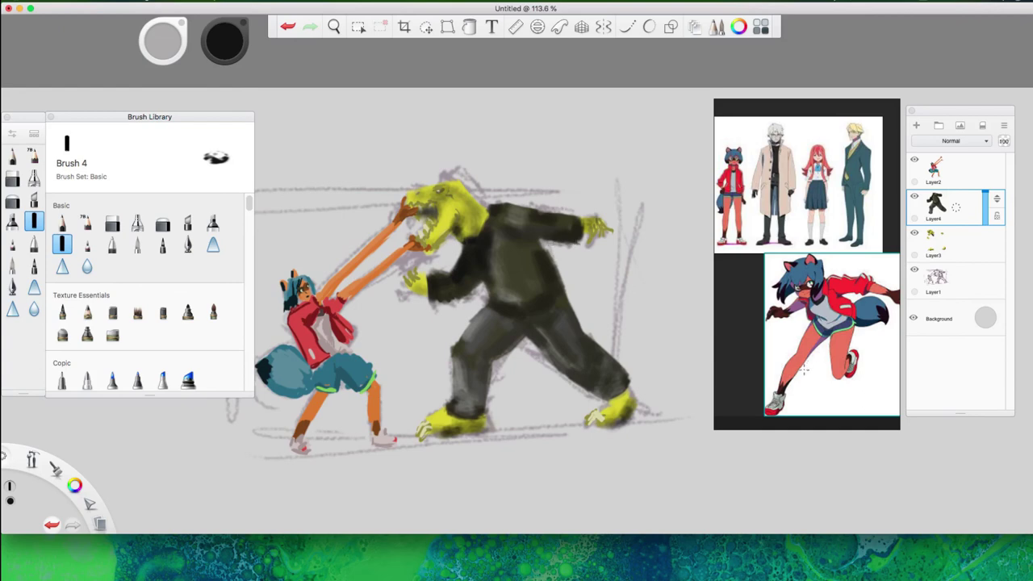
left_click(516, 221, "alt")
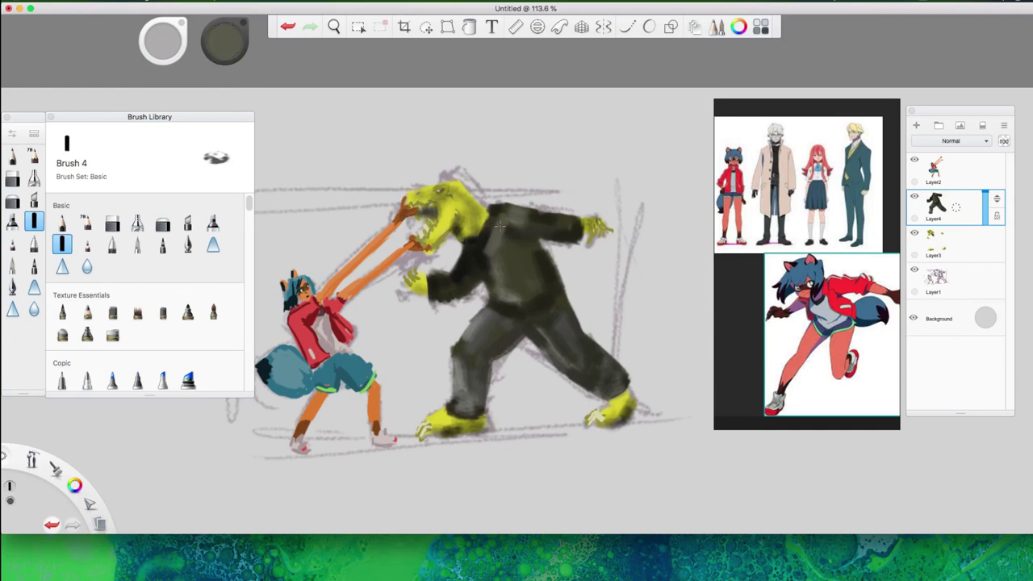
mouse_move(494, 228)
left_mouse_down()
mouse_move(474, 246)
mouse_move(491, 215)
mouse_move(440, 289)
left_mouse_up()
Rework the shading of the suit's shoulder and torso with dark and lighter tones sampled from the shoulder.
left_click(515, 218, "alt")
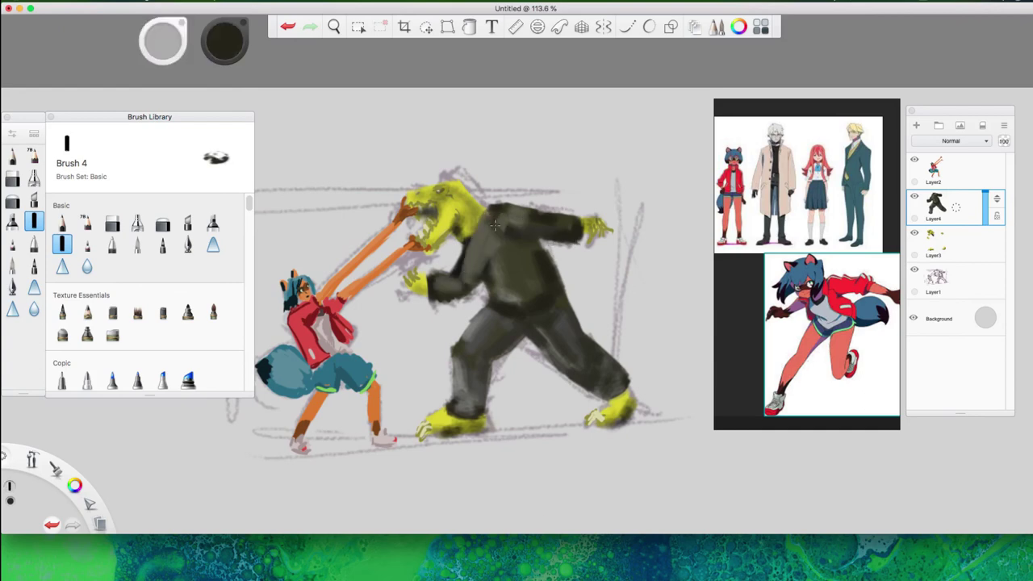
left_click_drag(510, 212, 490, 237)
left_click_drag(497, 230, 531, 271)
left_click_drag(511, 208, 538, 247)
left_click_drag(517, 263, 526, 290)
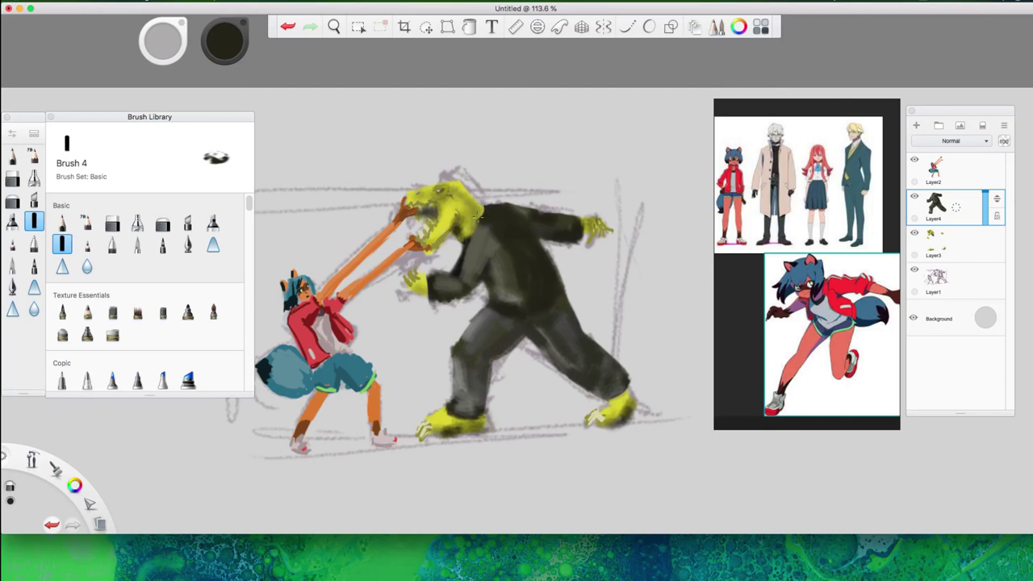
left_click(511, 214, "alt")
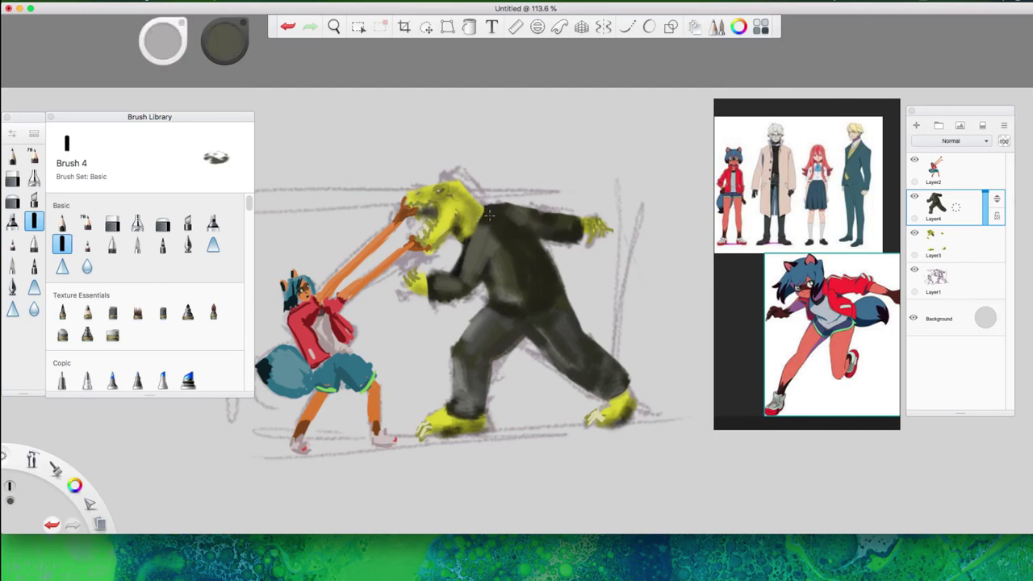
left_click_drag(536, 252, 529, 296)
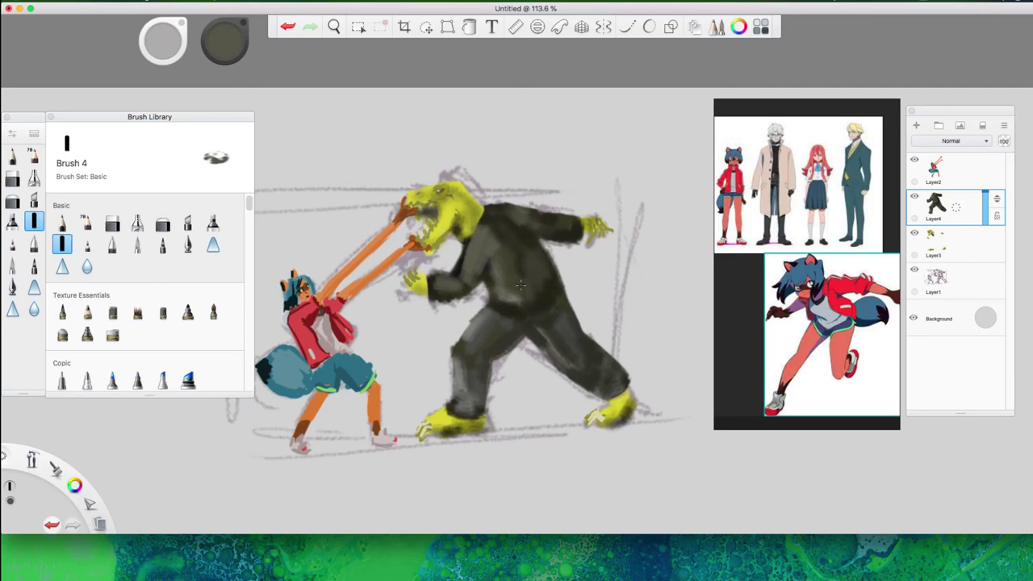
Lighten the suit's back arm, legs, torso and front arm with a lighter grey sampled from the suit.
left_click(521, 285, "alt")
left_click(475, 244, "alt")
left_click_drag(550, 220, 535, 218)
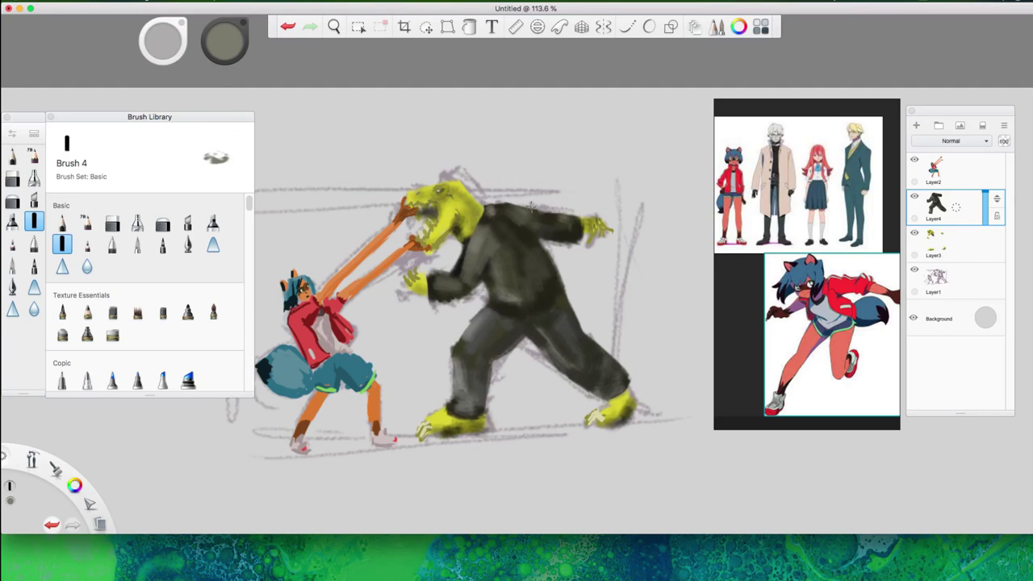
mouse_move(547, 339)
left_mouse_down()
mouse_move(568, 366)
mouse_move(546, 323)
mouse_move(527, 331)
mouse_move(547, 324)
mouse_move(517, 321)
mouse_move(527, 313)
left_mouse_up()
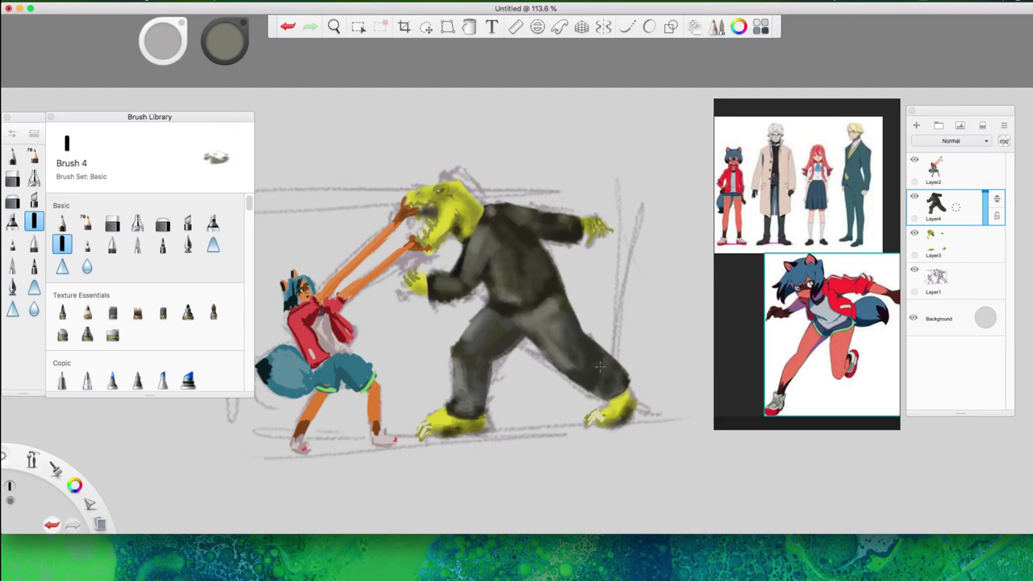
mouse_move(601, 368)
left_mouse_down()
mouse_move(617, 378)
mouse_move(604, 381)
left_mouse_up()
mouse_move(488, 324)
left_mouse_down()
mouse_move(464, 344)
mouse_move(472, 399)
left_mouse_up()
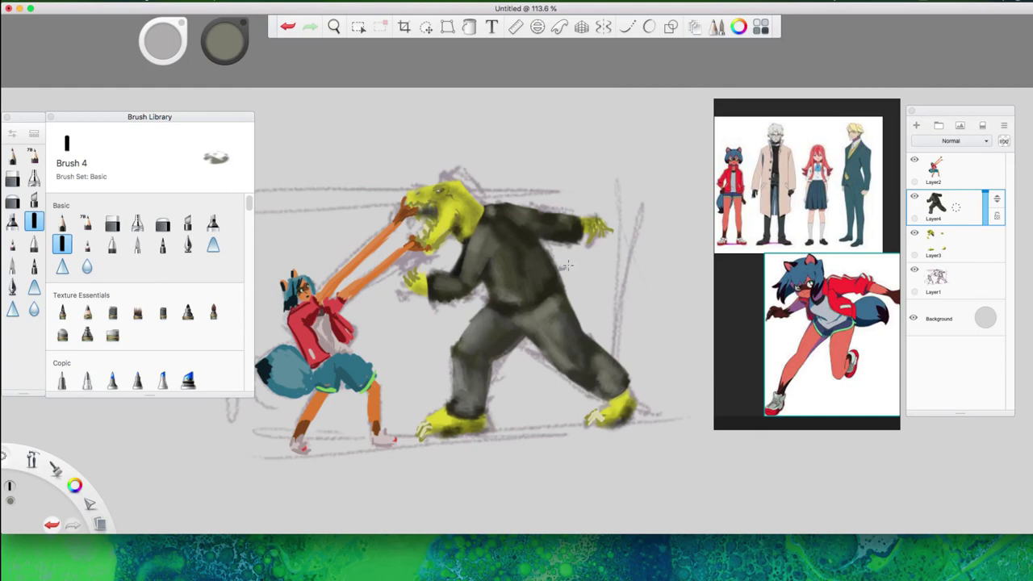
left_click_drag(507, 267, 506, 287)
mouse_move(435, 283)
left_mouse_down()
mouse_move(435, 292)
mouse_move(471, 277)
left_mouse_up()
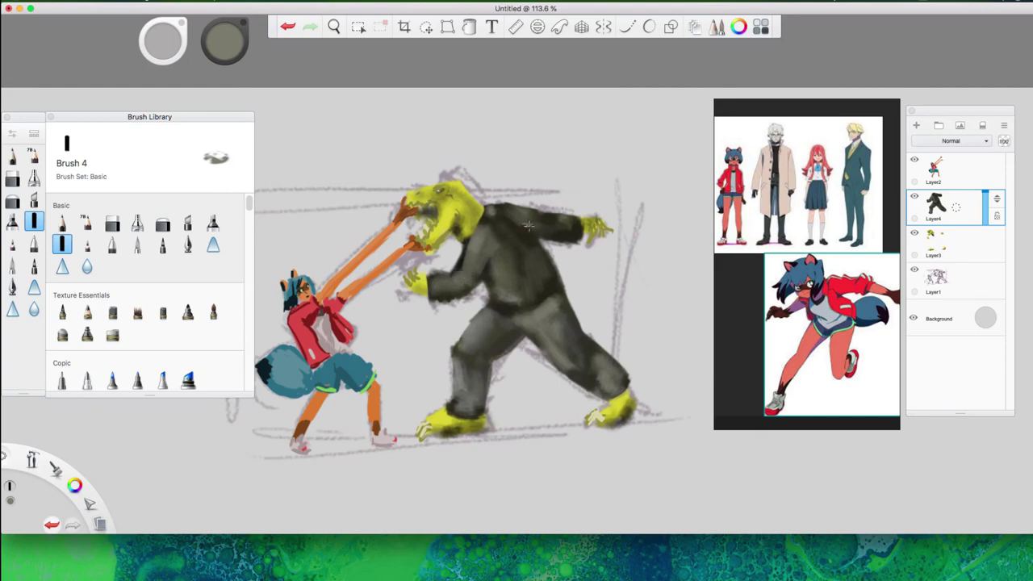
left_click_drag(528, 226, 572, 224)
left_click_drag(515, 278, 519, 248)
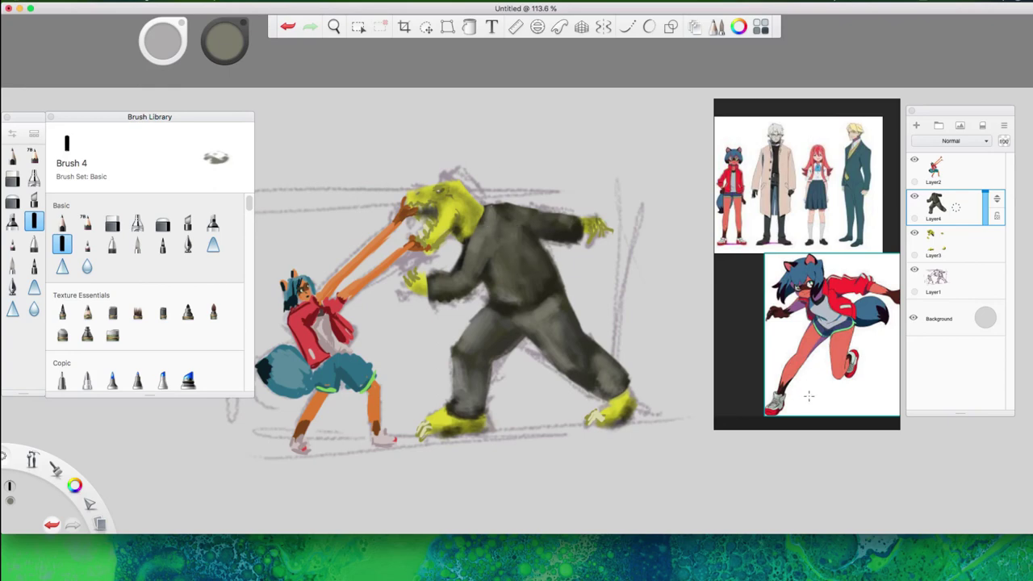
Sample the near-black of the shoulder, darken the suit's collar and chest edge, and deepen the shadows on both of the opponent's feet.
left_click(494, 215, "alt")
mouse_move(494, 211)
left_mouse_down()
mouse_move(634, 236)
mouse_move(490, 244)
mouse_move(477, 275)
left_mouse_up()
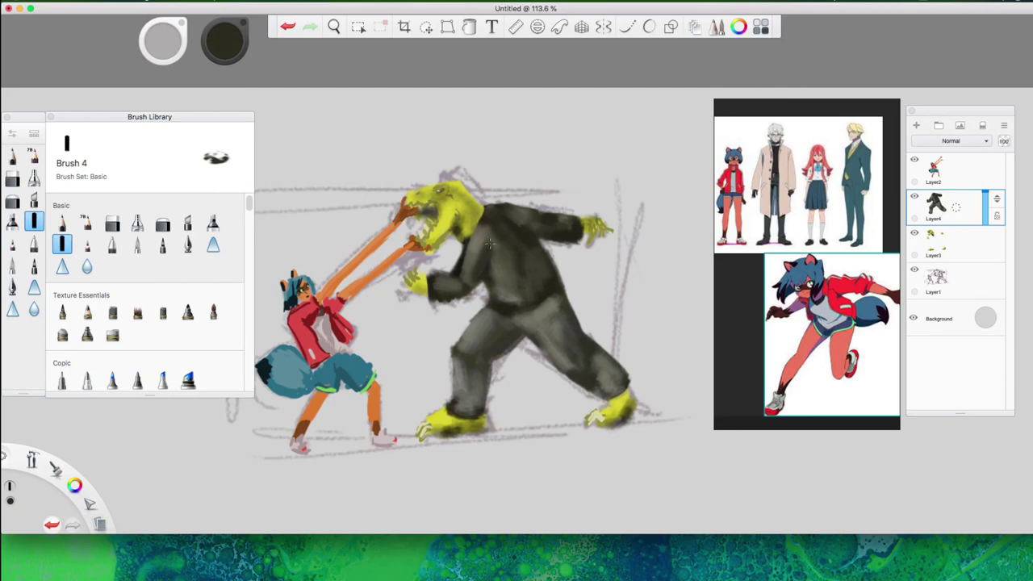
left_click_drag(488, 236, 480, 229)
left_click_drag(632, 394, 611, 411)
left_click_drag(436, 420, 447, 419)
left_click_drag(446, 407, 440, 420)
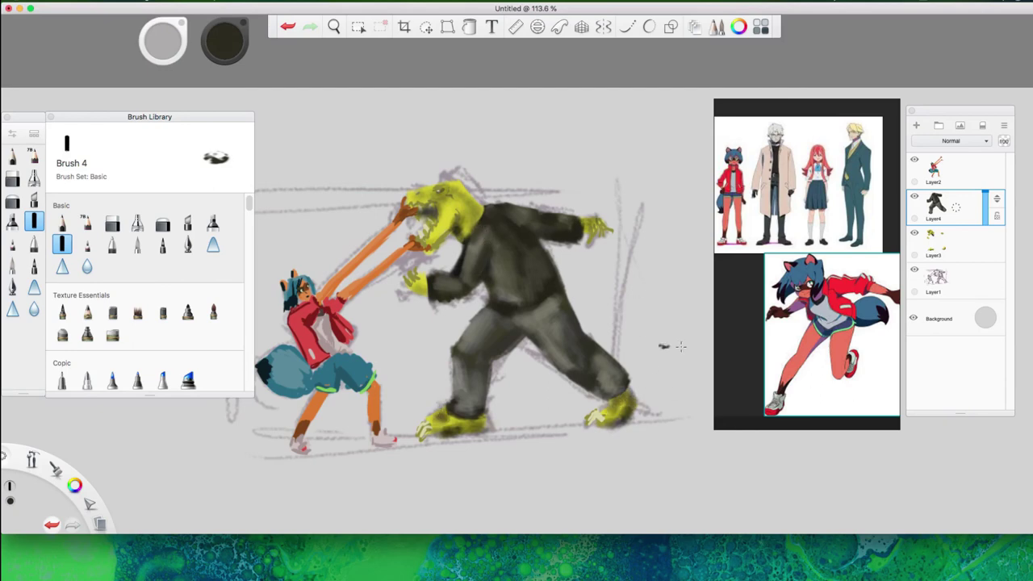
Add a layer above the smaller character, paint near-black shadows over her body, and reduce the Multiply layer's opacity.
left_click(916, 126)
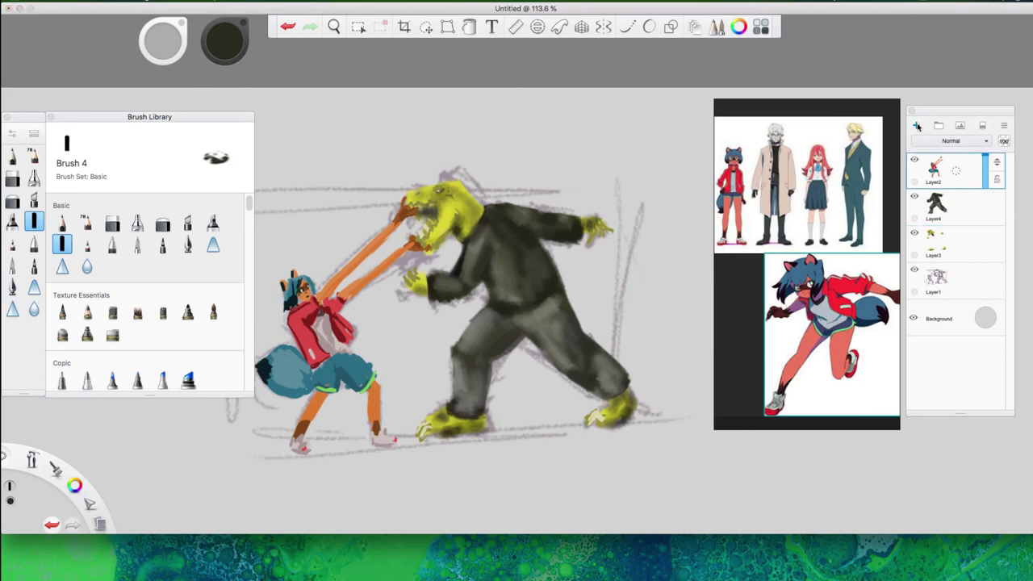
mouse_move(339, 381)
left_mouse_down()
mouse_move(376, 435)
mouse_move(301, 427)
left_mouse_up()
left_click_drag(326, 320, 329, 352)
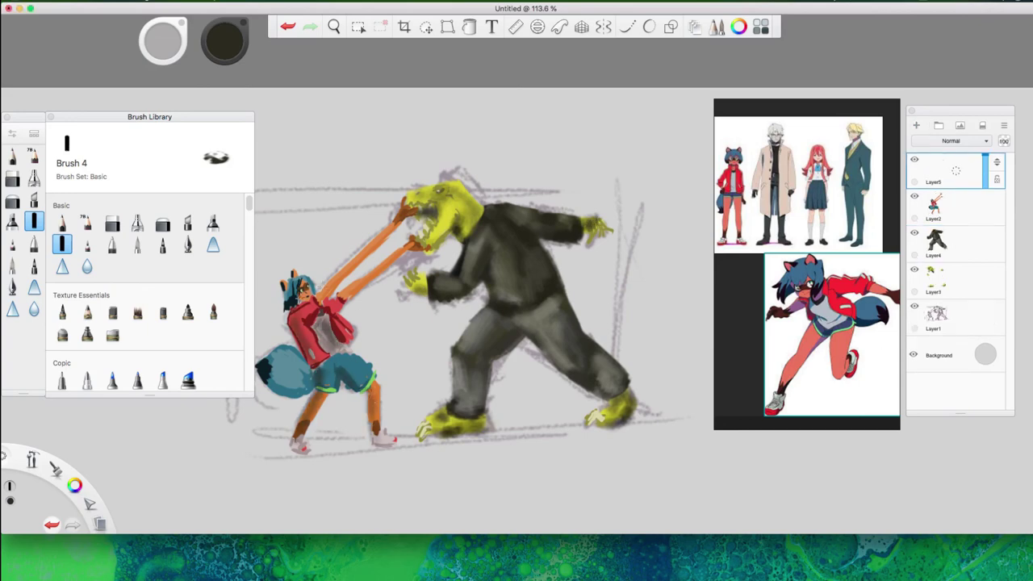
left_click_drag(985, 159, 984, 167)
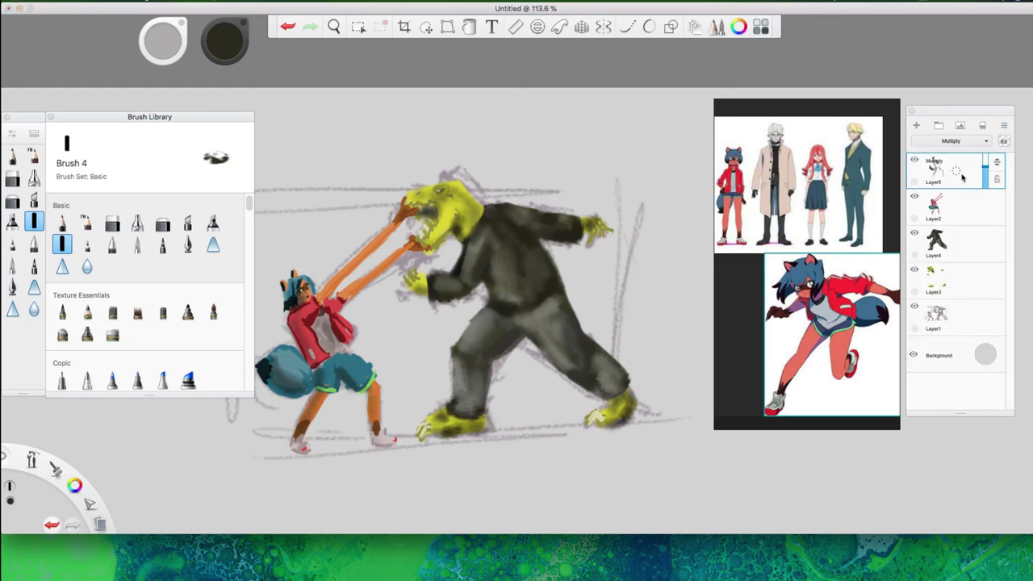
Try Color Dodge, Linear Dodge (Add) and Glow on the shadow layer at full opacity, then settle on Overlay.
left_click(977, 141)
left_click(953, 184)
left_click(966, 142)
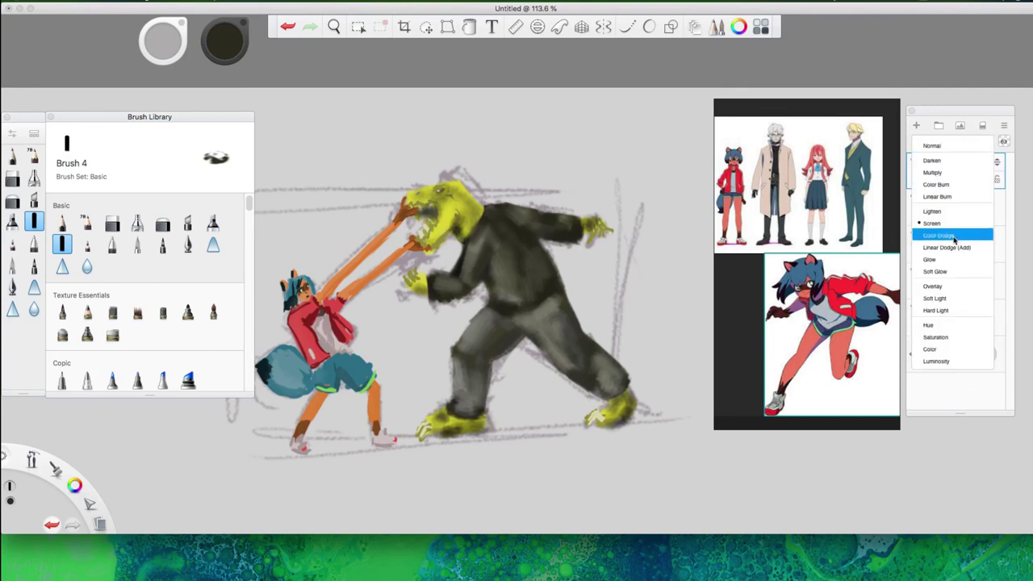
left_click(956, 237)
left_click_drag(984, 173, 986, 153)
left_click(968, 142)
left_click(961, 248)
left_click(963, 141)
left_click(960, 260)
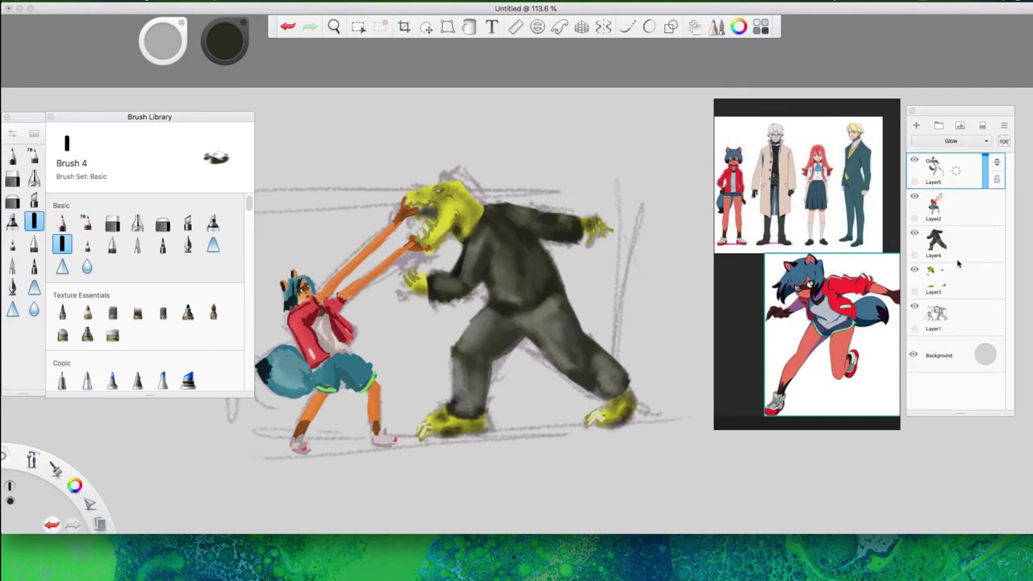
left_click(965, 142)
left_click(960, 287)
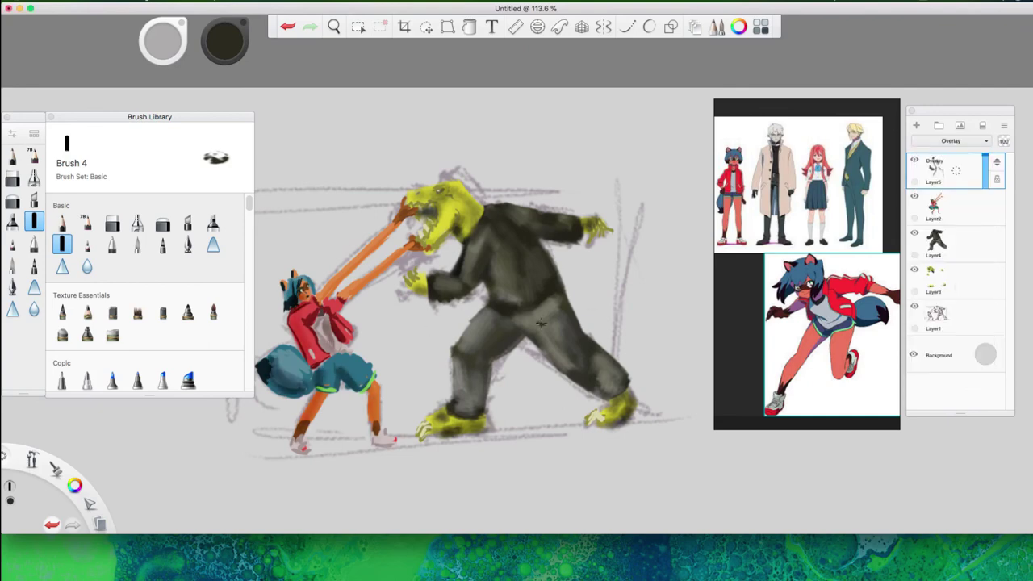
Paint near-black Overlay shadows along the smaller character's arms, hands, ankles and hair.
left_click_drag(384, 263, 354, 292)
left_click_drag(415, 245, 343, 301)
left_click_drag(363, 255, 326, 293)
mouse_move(410, 205)
left_mouse_down()
mouse_move(401, 220)
mouse_move(413, 211)
mouse_move(426, 248)
left_mouse_up()
left_click_drag(412, 239, 417, 245)
left_click_drag(375, 426, 377, 442)
left_click_drag(305, 426, 299, 441)
left_click_drag(289, 287, 287, 299)
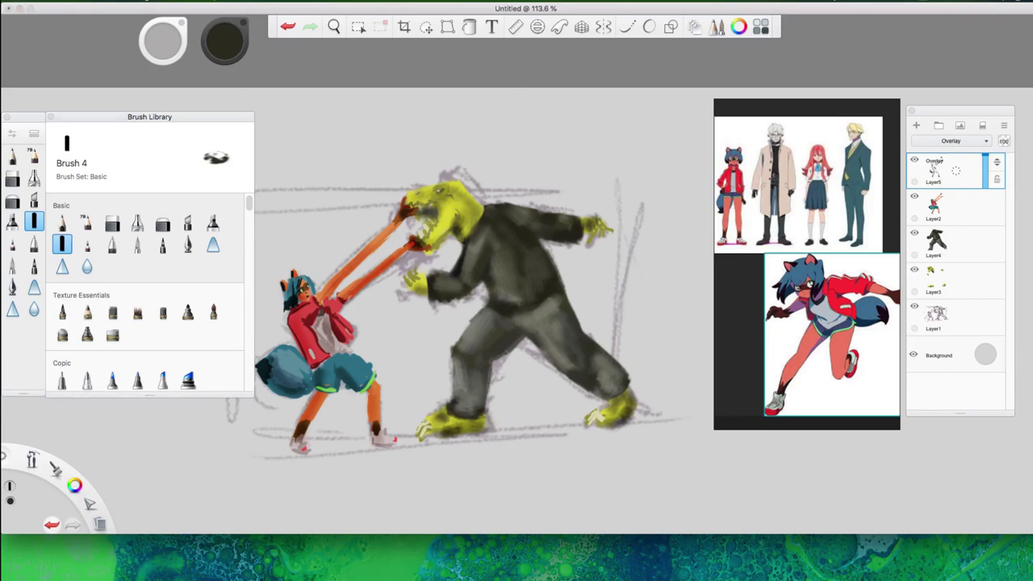
Hide the sketch layer and crop the canvas closely around the two fighters.
left_click(915, 306)
scroll(496, 315, "down", 5)
left_click(404, 26)
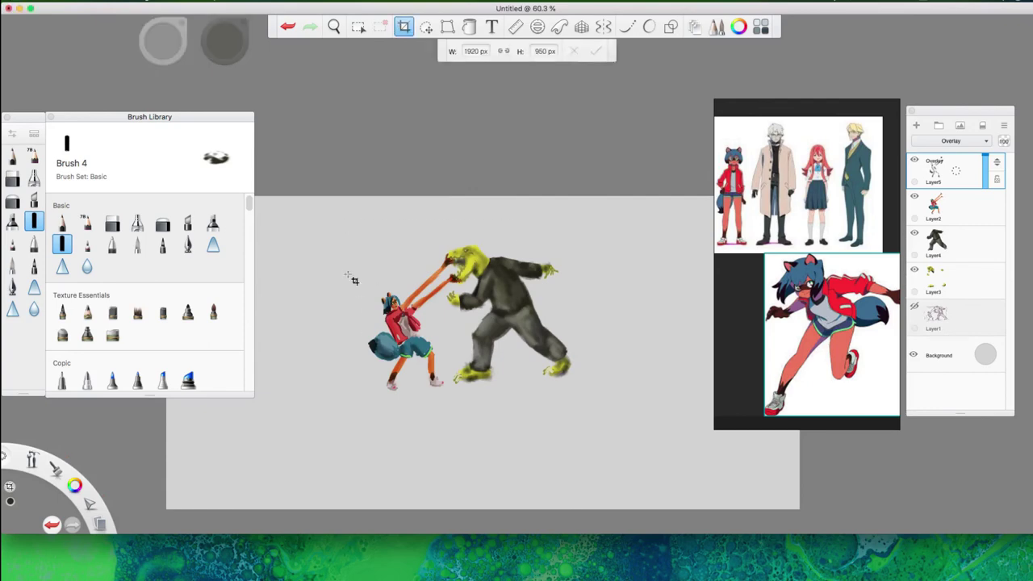
left_click_drag(345, 222, 615, 393)
left_click(596, 51)
Lighten the background colour to a paler grey and add a new layer beneath the figures, just above the sketch layer.
left_click(986, 354)
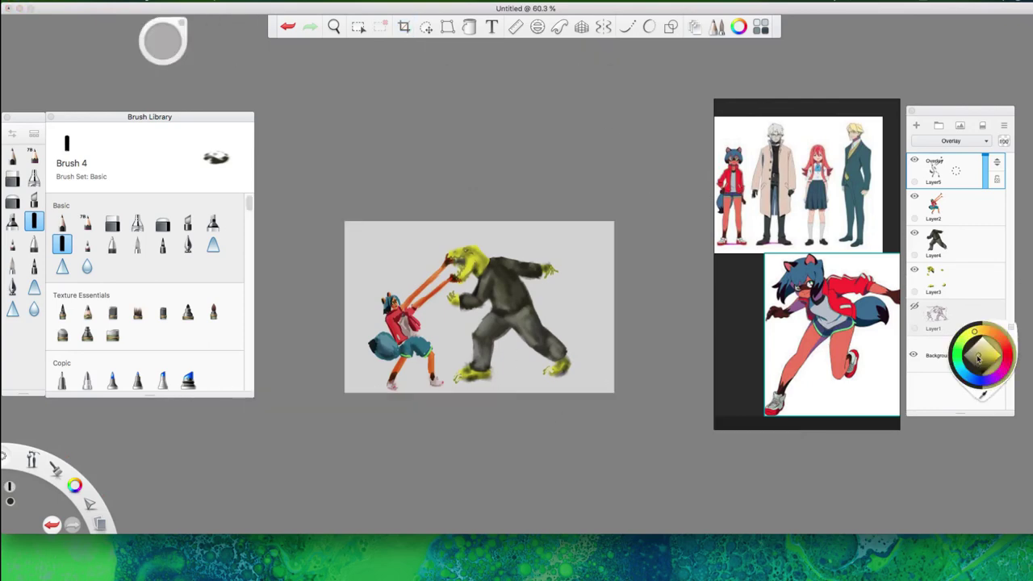
left_click_drag(968, 354, 975, 337)
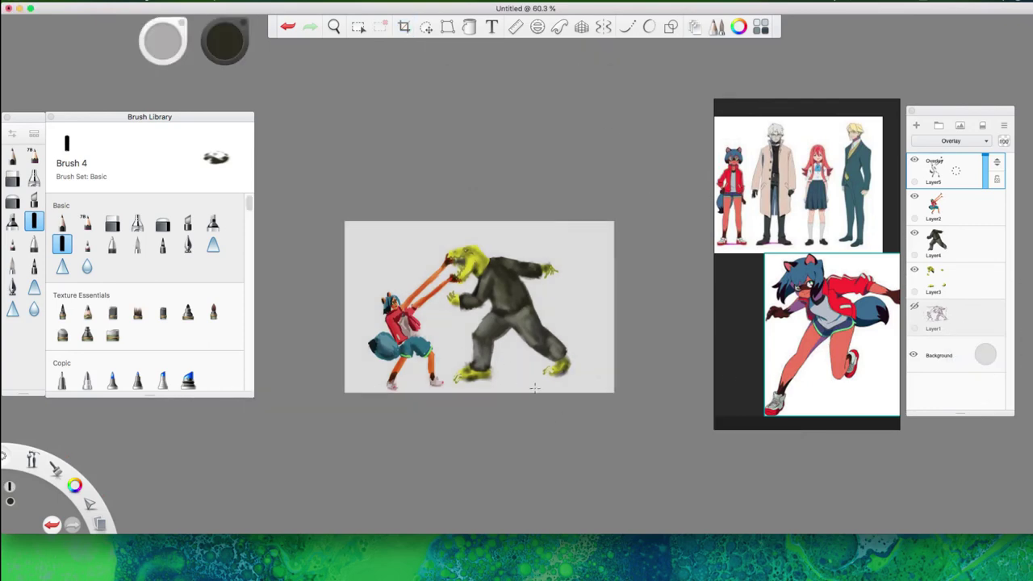
left_click(916, 125)
left_click_drag(997, 163, 993, 352)
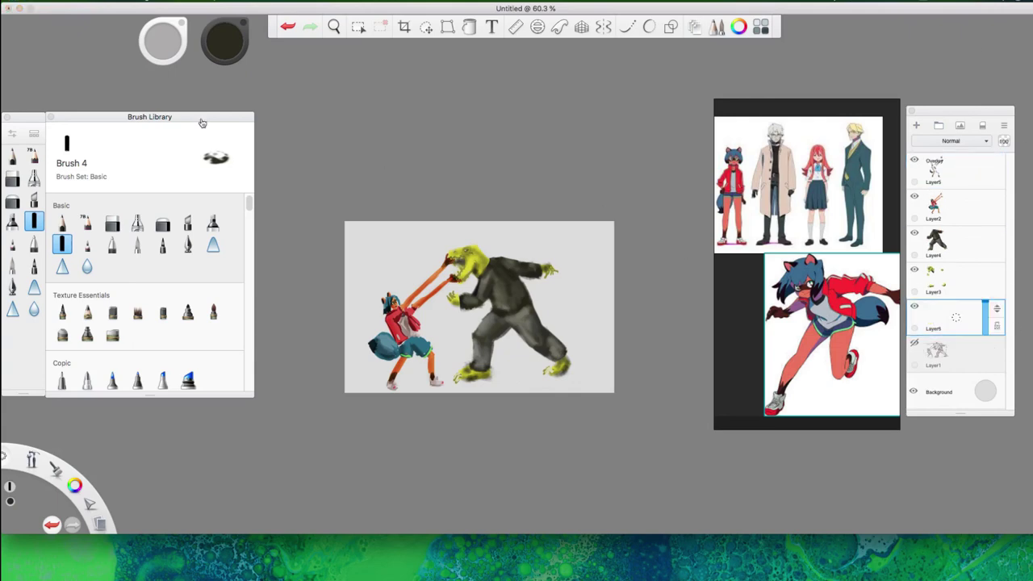
Lay a vertical linear gradient over the new layer from the opponent's shoulder down to the floor and recolour its upper stop.
left_click(470, 27)
left_click(465, 51)
left_click_drag(490, 380, 490, 266)
left_click_drag(490, 323, 499, 373)
left_click(490, 268)
left_click(224, 50)
left_click(222, 37)
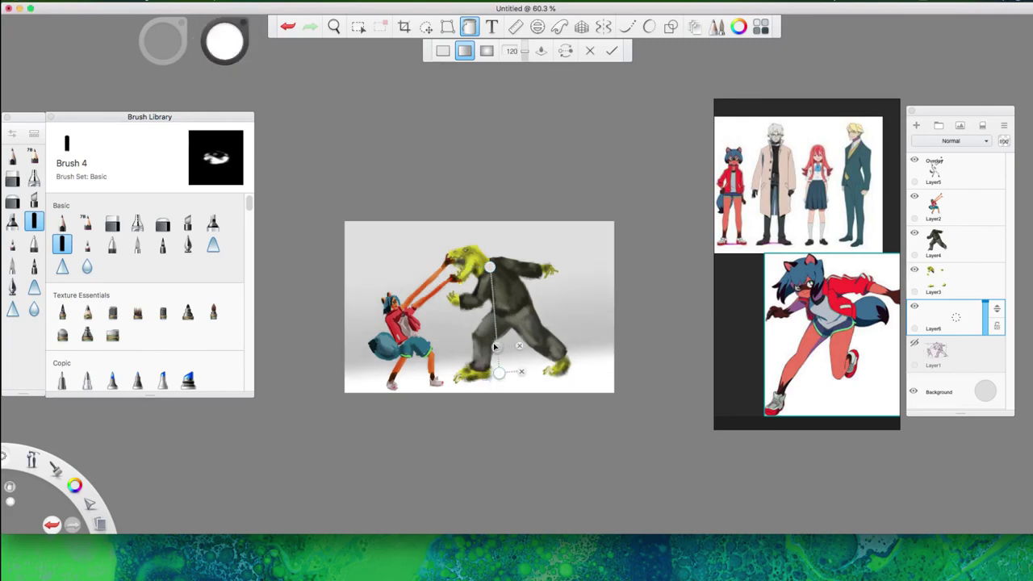
Add a dark grey middle stop near the feet, lower the upper stop to waist height, make the bottom stop light grey, and apply the gradient.
left_click(495, 348)
left_click(224, 41)
left_click(233, 59)
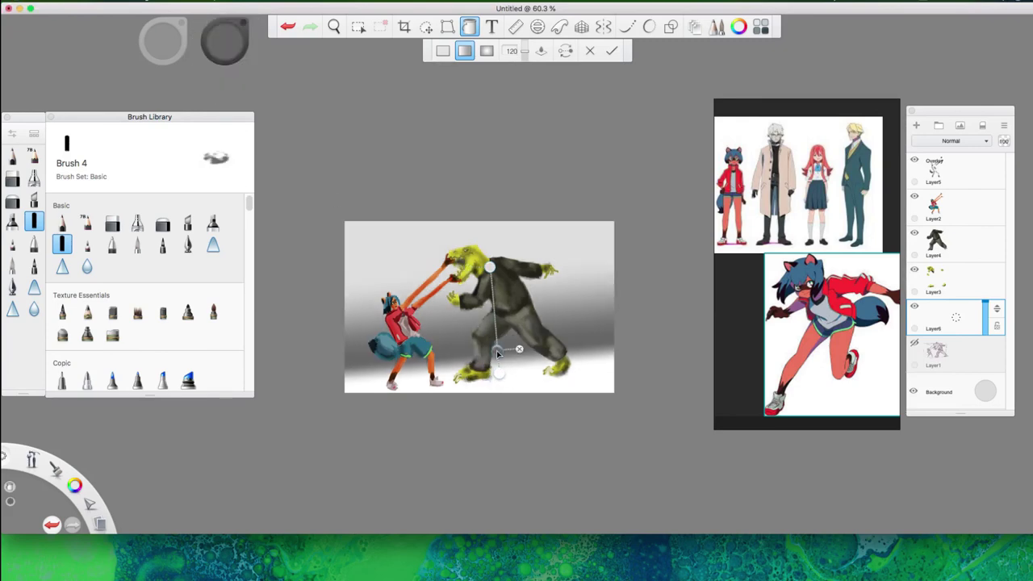
left_click_drag(498, 352, 498, 360)
left_click(490, 268)
left_click(224, 42)
left_click_drag(490, 269, 494, 314)
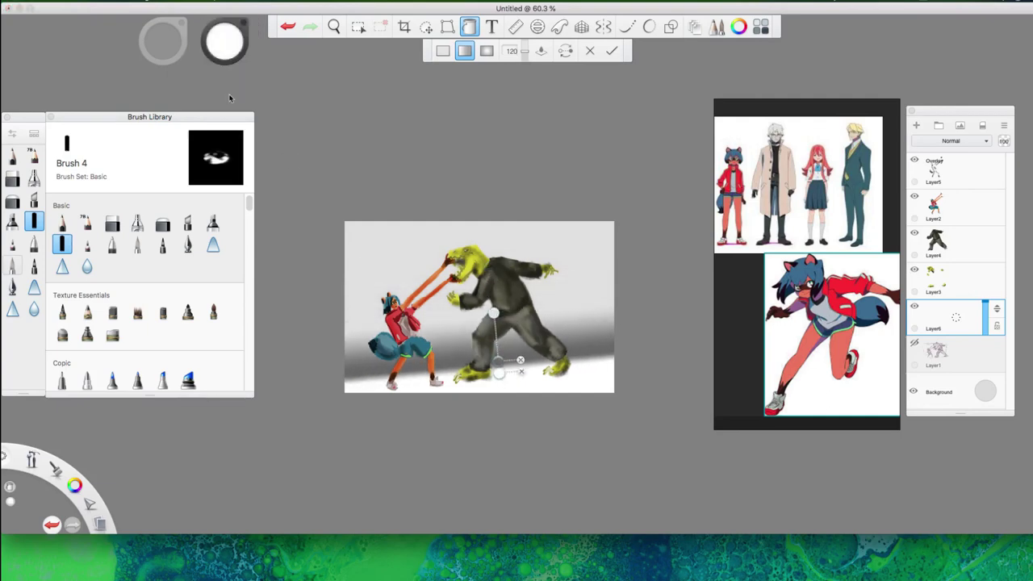
left_click(225, 43)
left_click(214, 45)
left_click(609, 52)
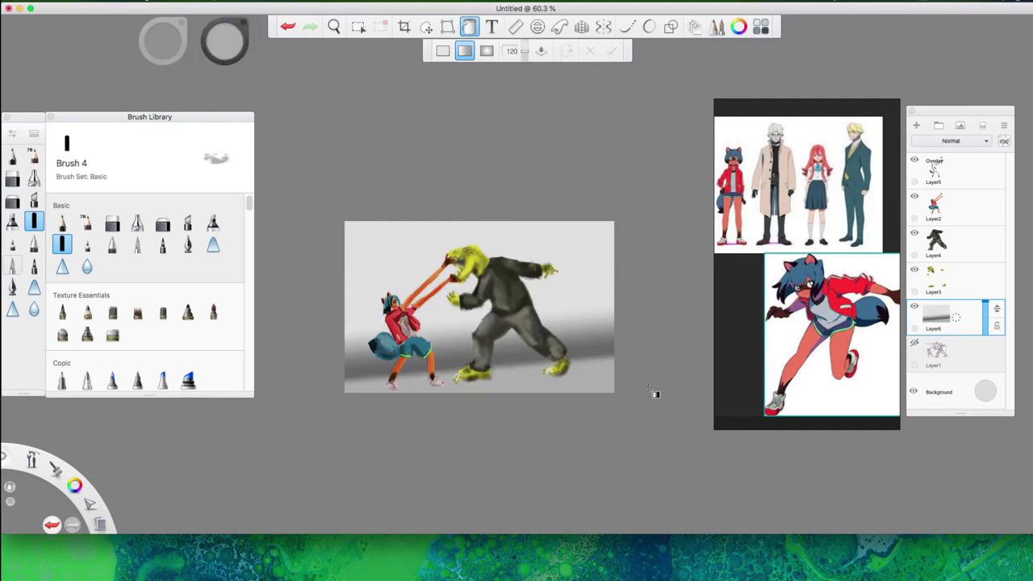
Add a layer above the gradient and flood it with solid olive yellow.
left_click(916, 126)
left_click(470, 28)
left_click(444, 51)
left_click(225, 43)
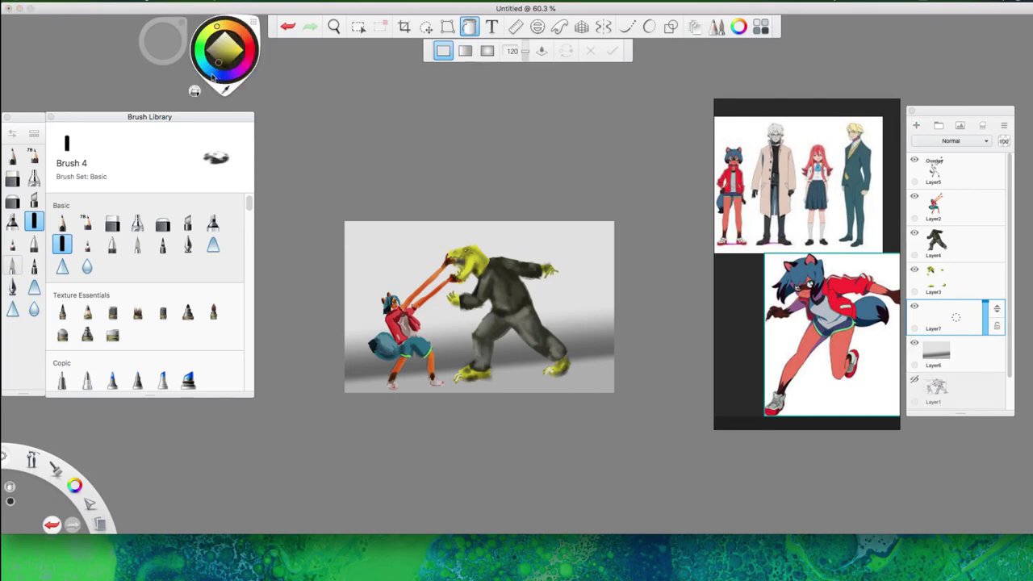
left_click(226, 53)
left_click(436, 267)
Try Multiply and Color Burn on the olive layer, then set it to Soft Light and reduce its opacity.
left_click(953, 141)
left_click(957, 171)
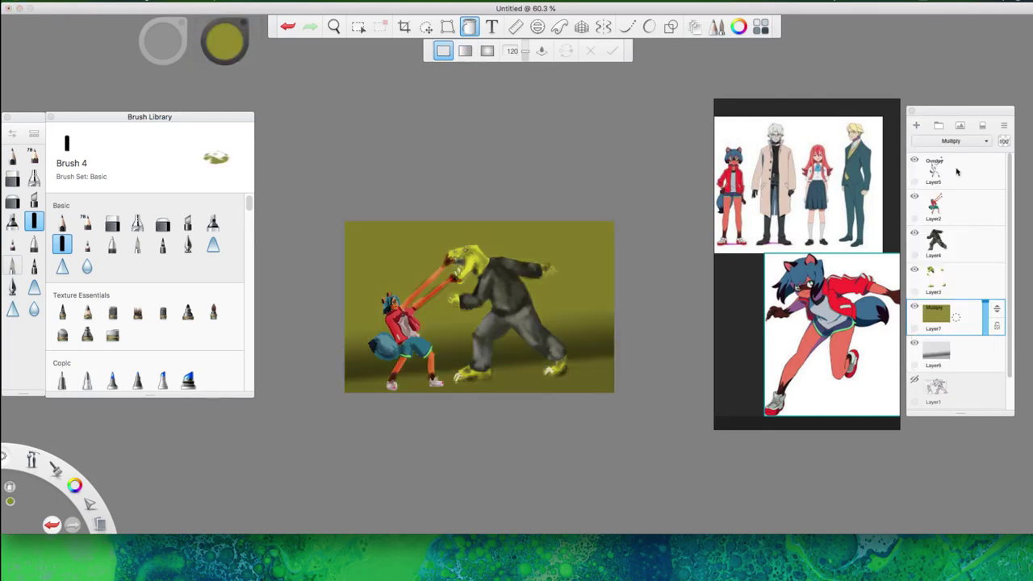
left_click(954, 142)
left_click(953, 212)
left_click(952, 142)
left_click(950, 185)
left_click(954, 142)
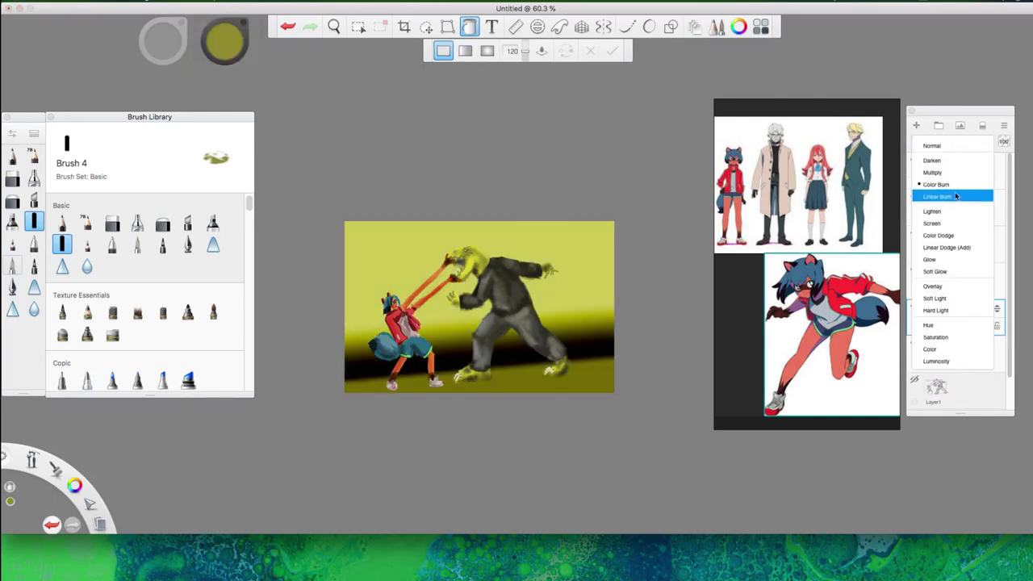
left_click(935, 298)
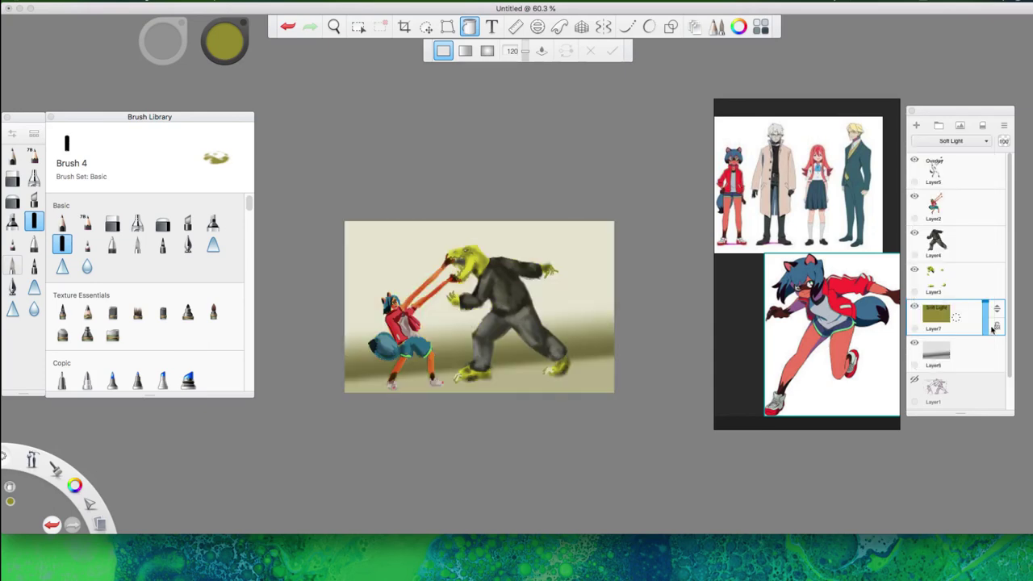
left_click_drag(986, 311, 985, 314)
left_click(469, 34)
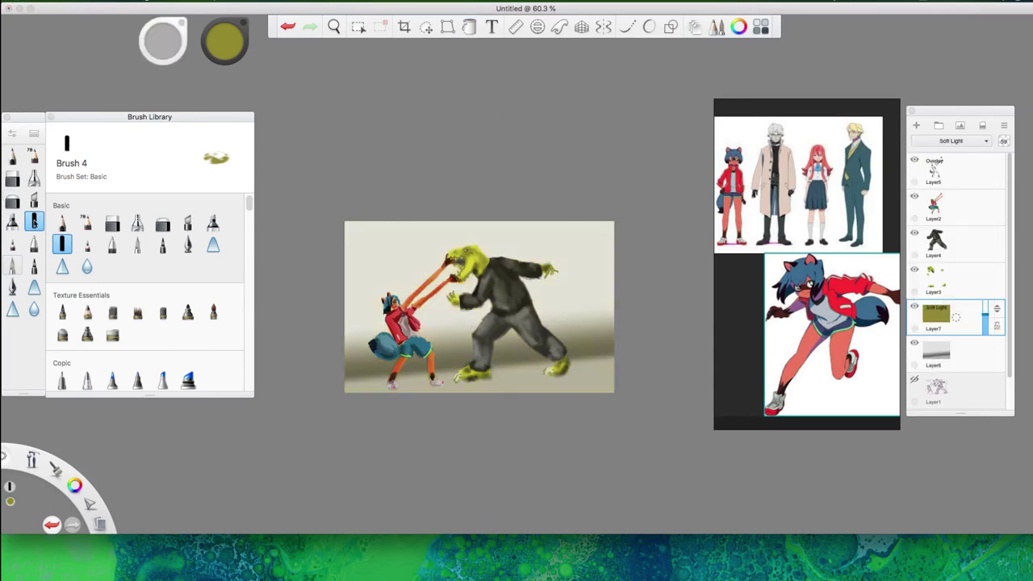
Brush dark olive and pale beige strokes across the floor on the Soft Light layer and undo the last stroke.
left_click(232, 50)
left_click(224, 61)
left_click_drag(495, 381, 541, 387)
left_click(225, 46)
left_click(222, 39)
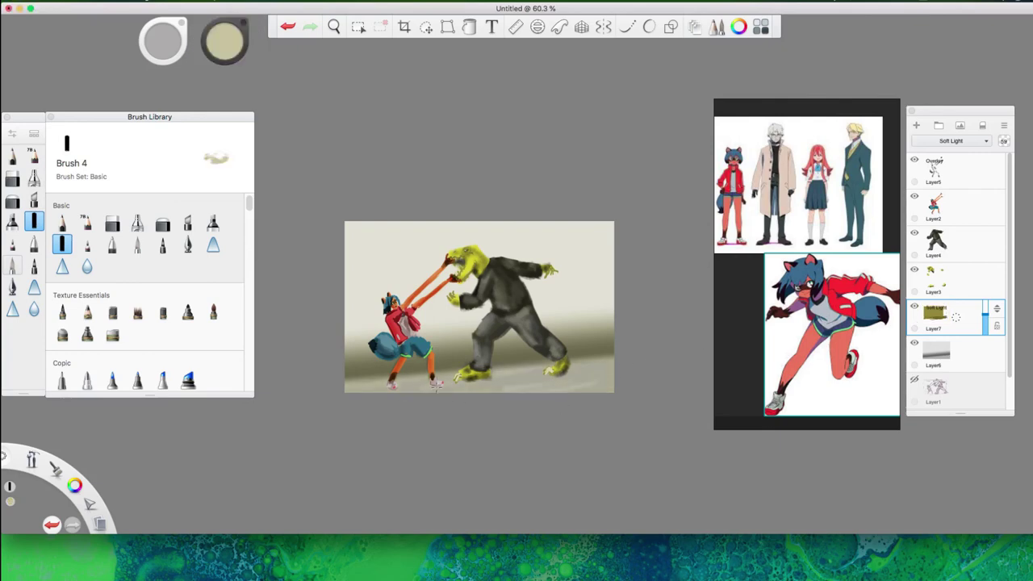
left_click_drag(606, 362, 372, 377)
left_click_drag(491, 361, 614, 343)
key("super+z")
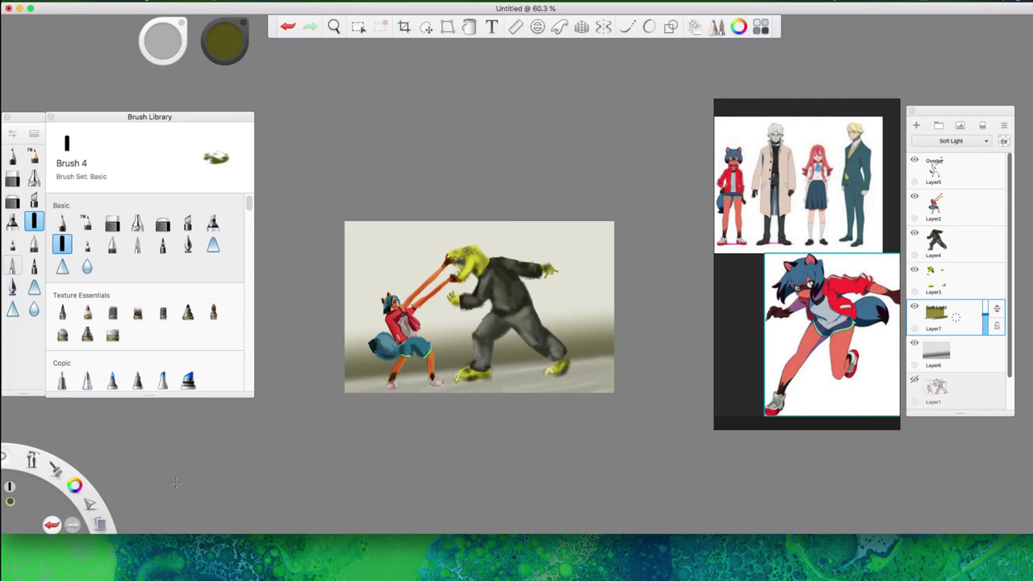
Hide the interface panels, move the reference images clear of the canvas, and examine the finished painting up close.
scroll(530, 443, "up", 5)
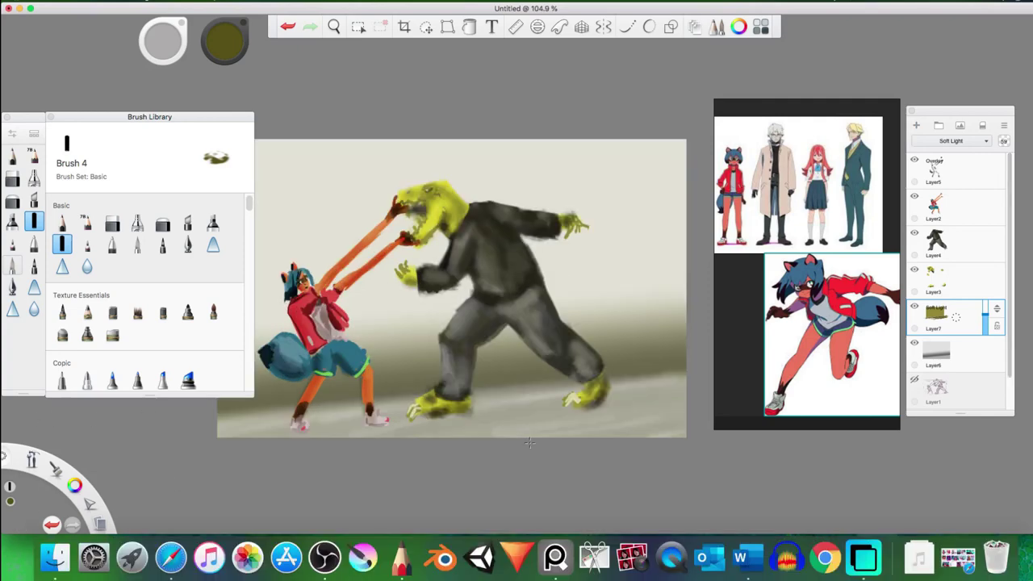
key("space")
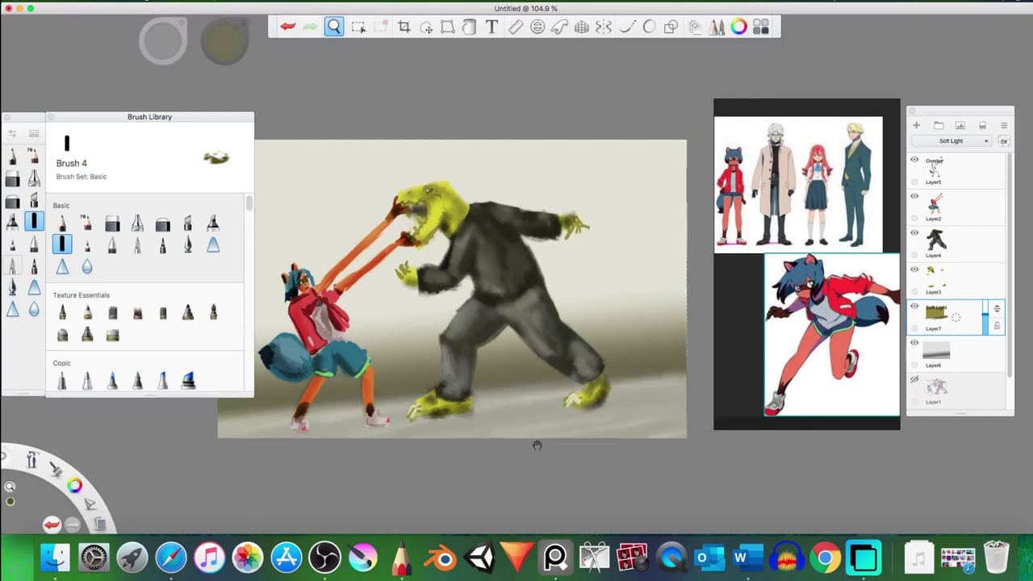
left_click_drag(536, 443, 576, 455)
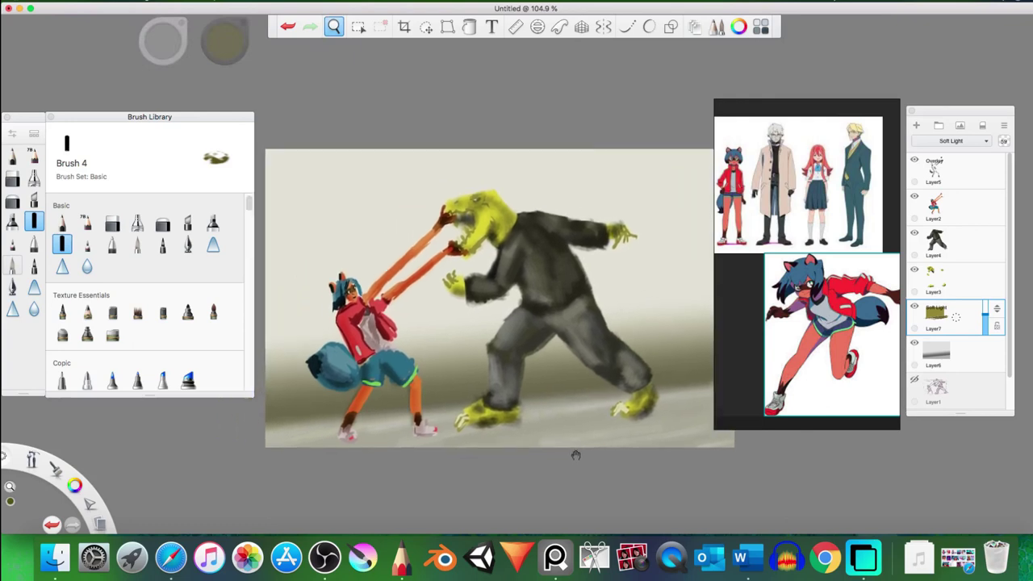
key("Tab")
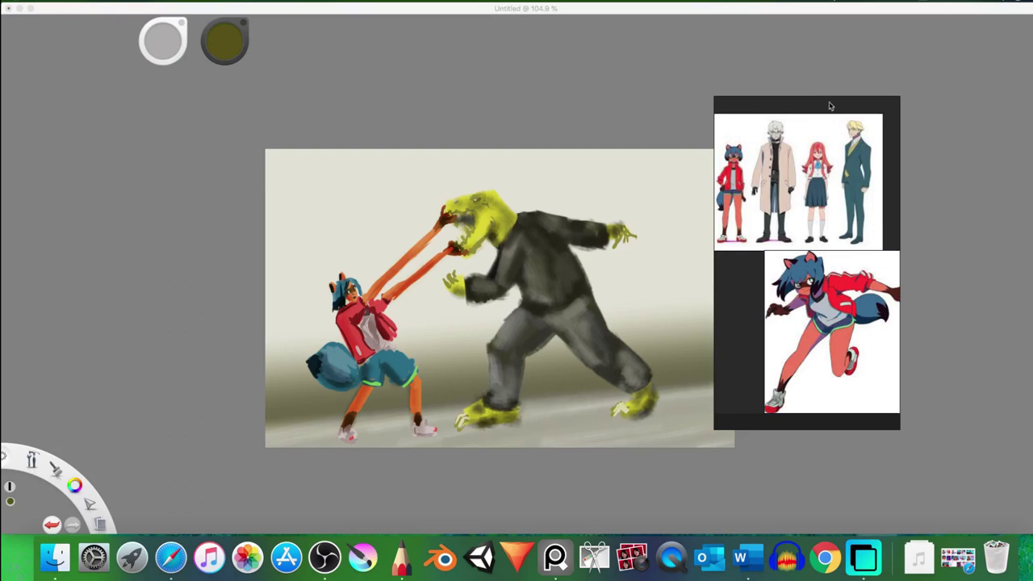
left_click_drag(830, 105, 955, 104)
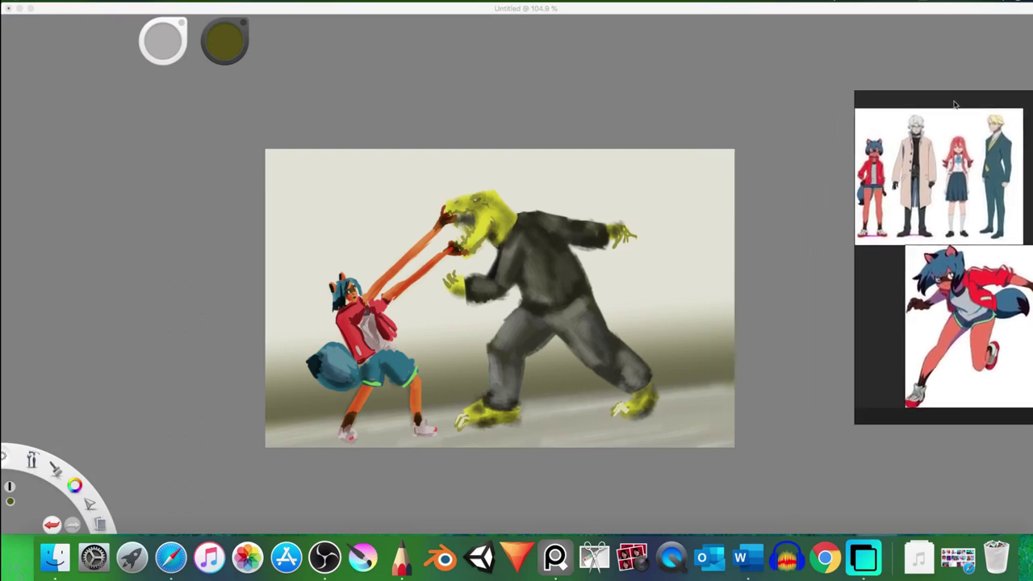
scroll(564, 266, "up", 4)
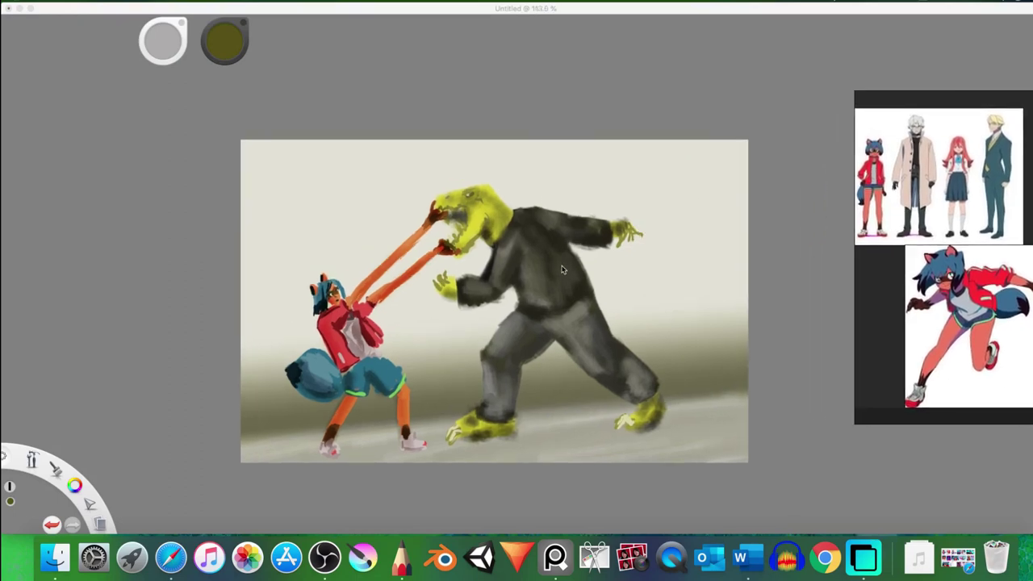
scroll(561, 268, "up", 1)
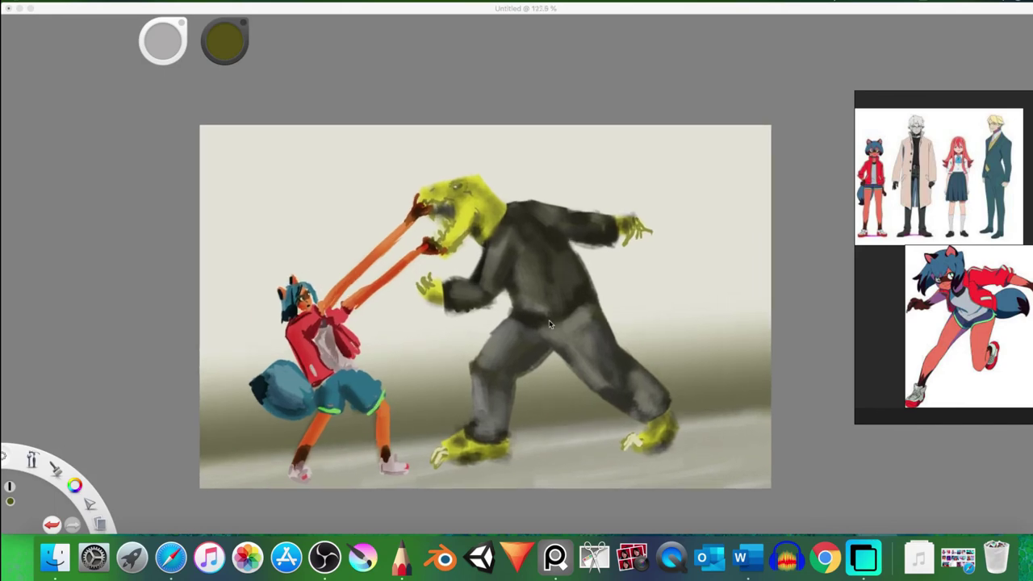